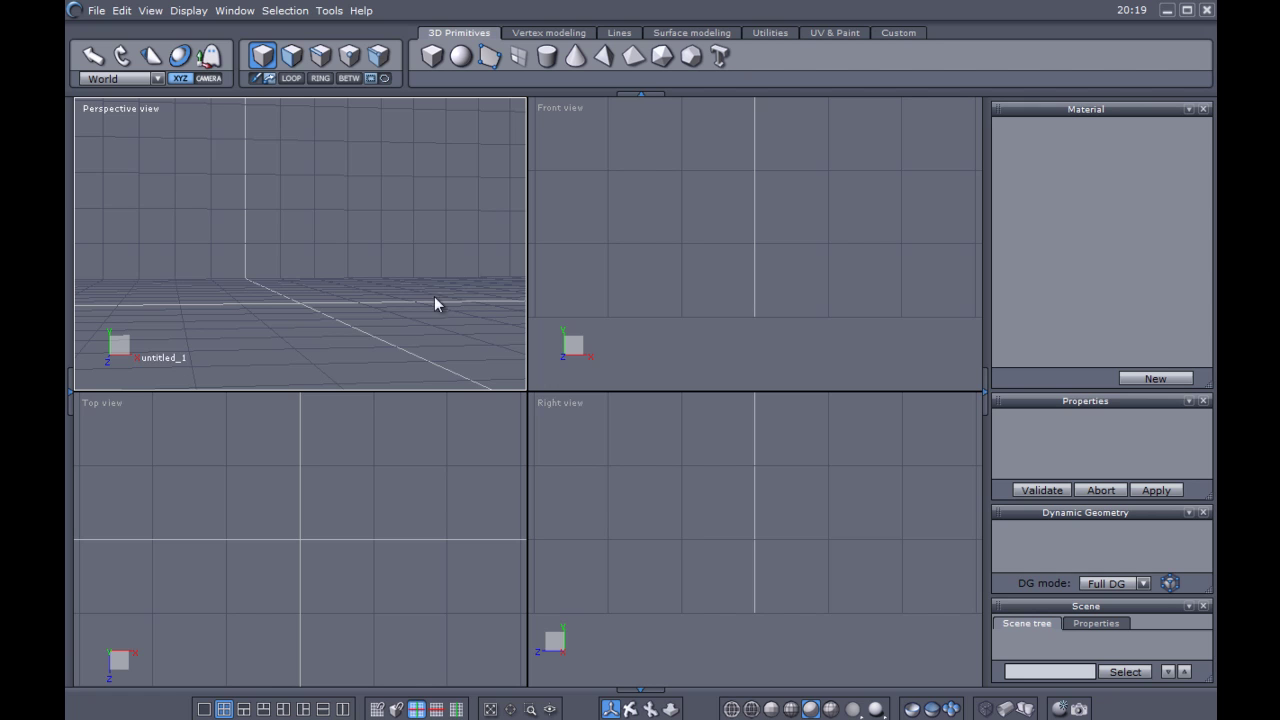
# - Switch Hexagon to the single enlarged Perspective view layout
pyautogui.click(204, 709)
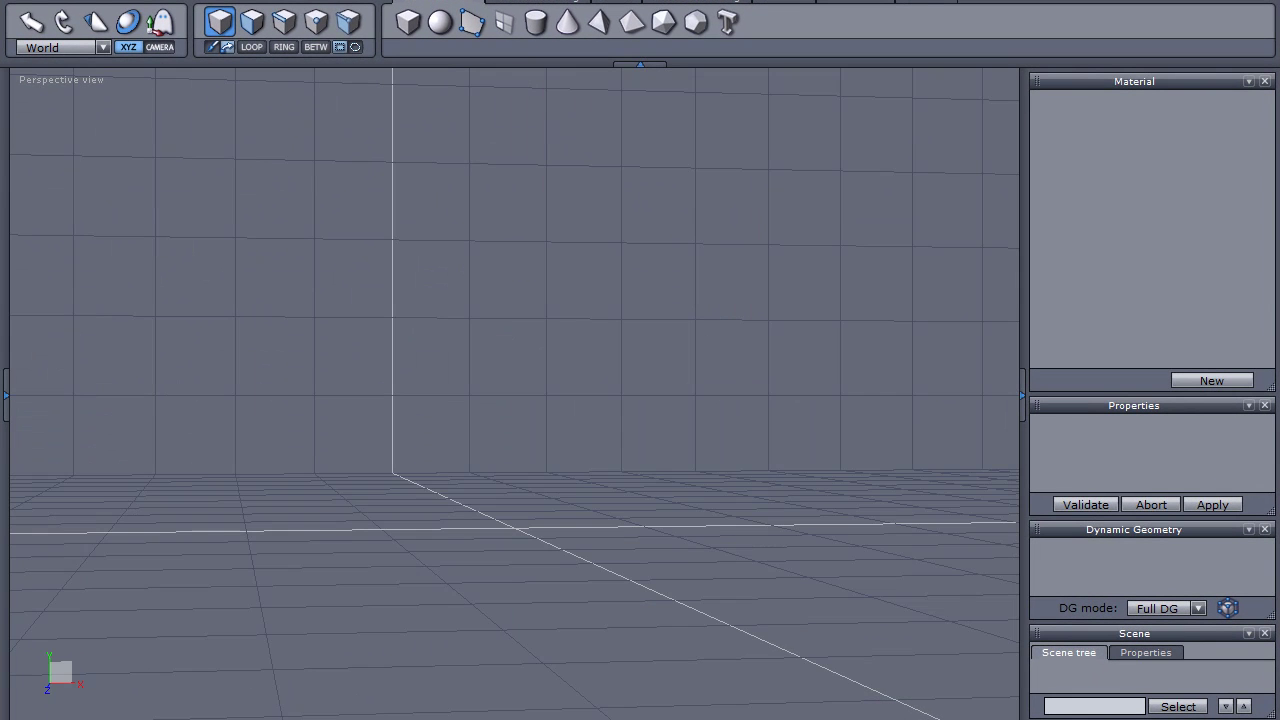
pyautogui.scroll(-5, 444, 474)
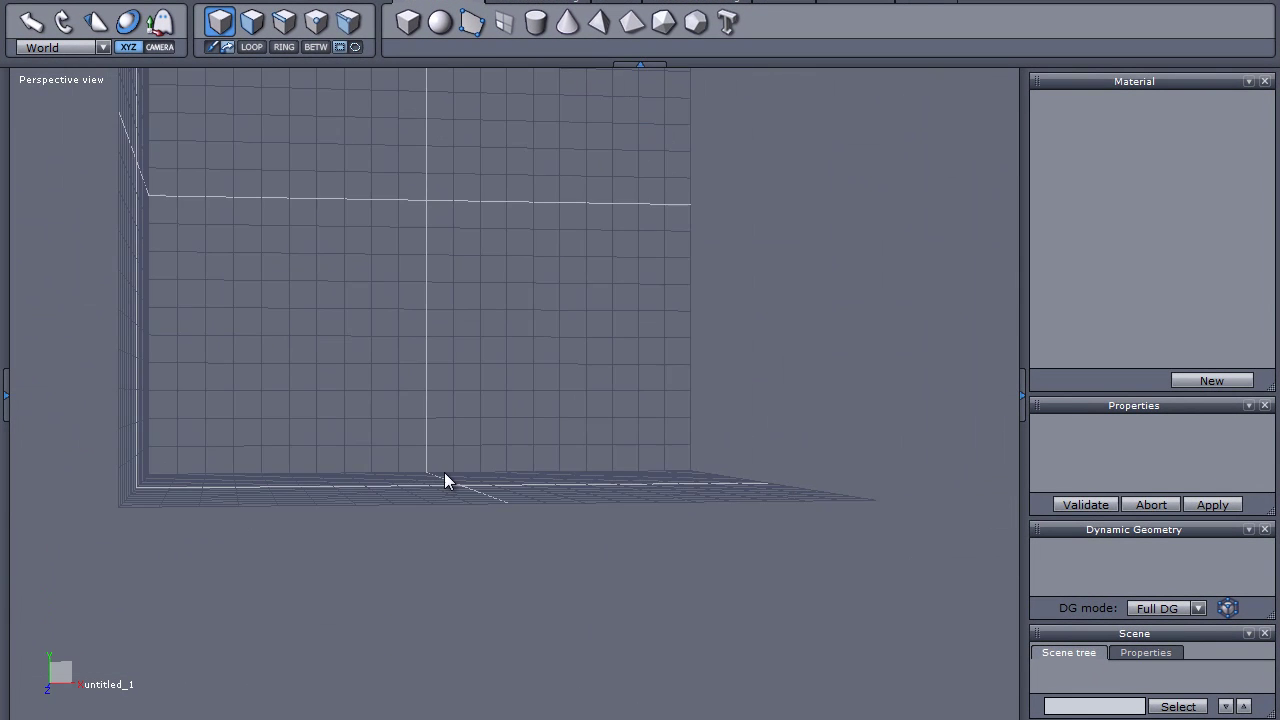
pyautogui.scroll(4, 444, 472)
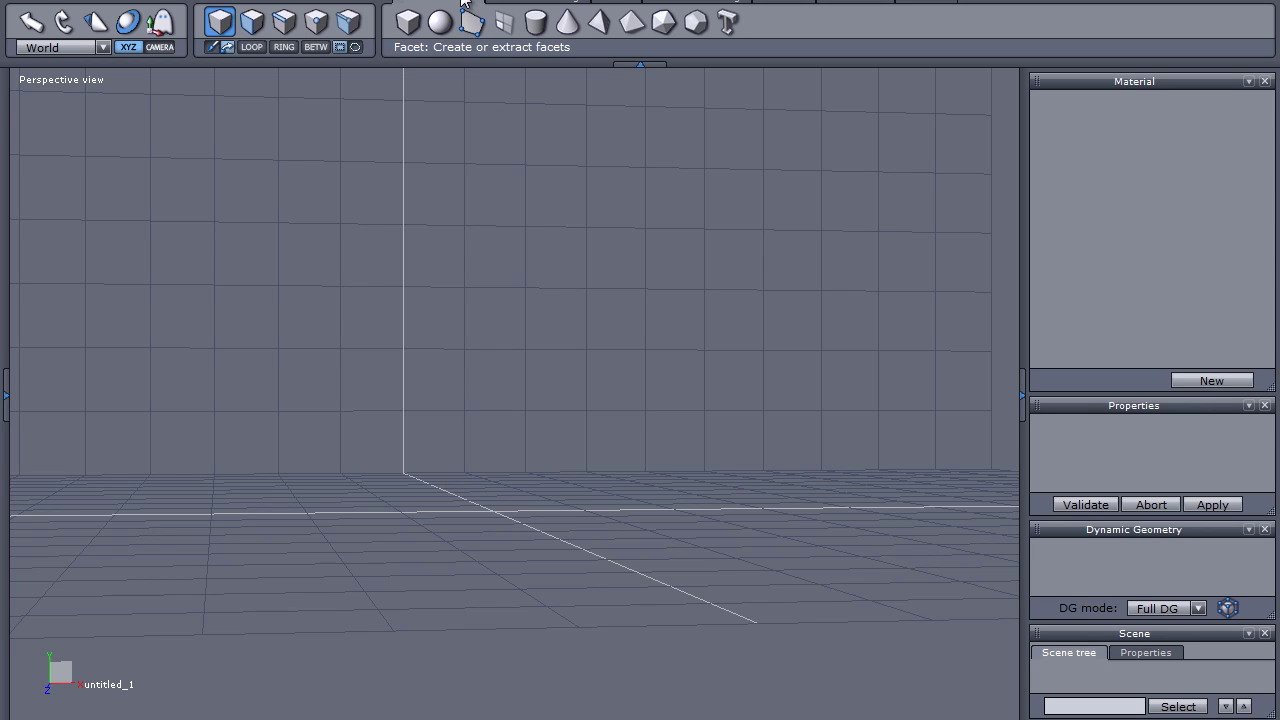
# - Browse each toolbar tool set, ending back on 3D Primitives
pyautogui.click(548, 3)
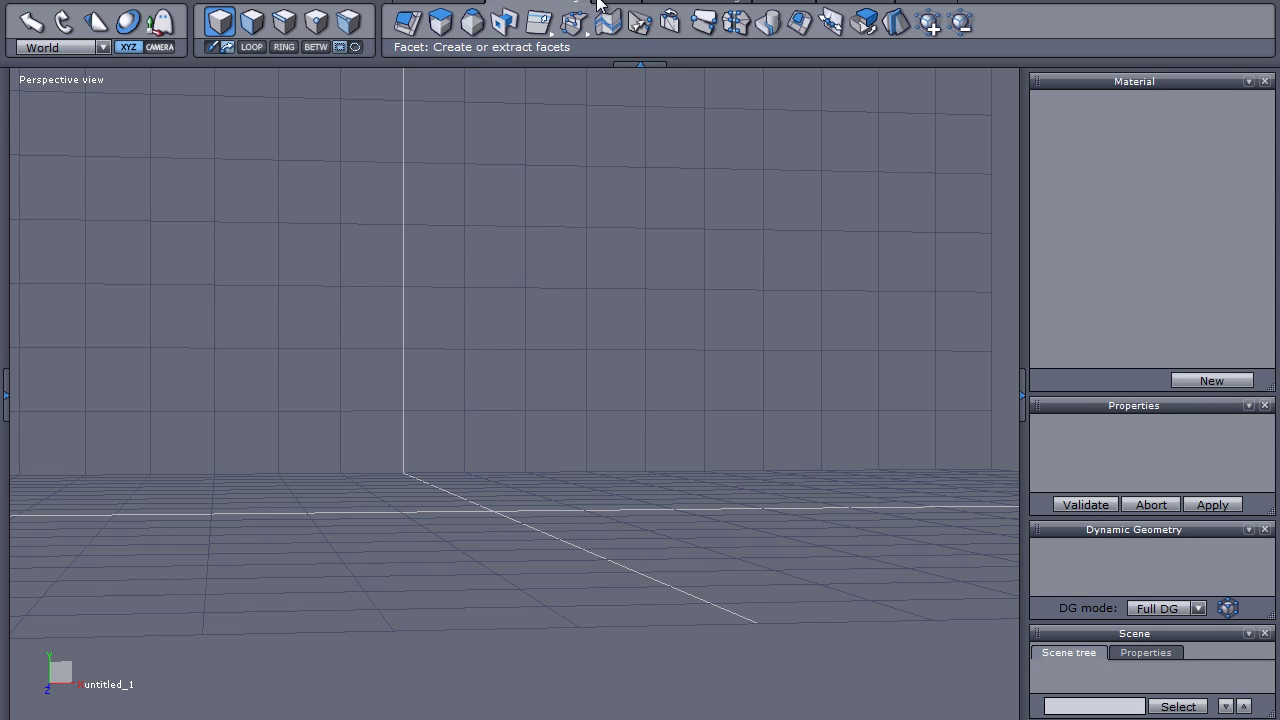
pyautogui.click(645, 3)
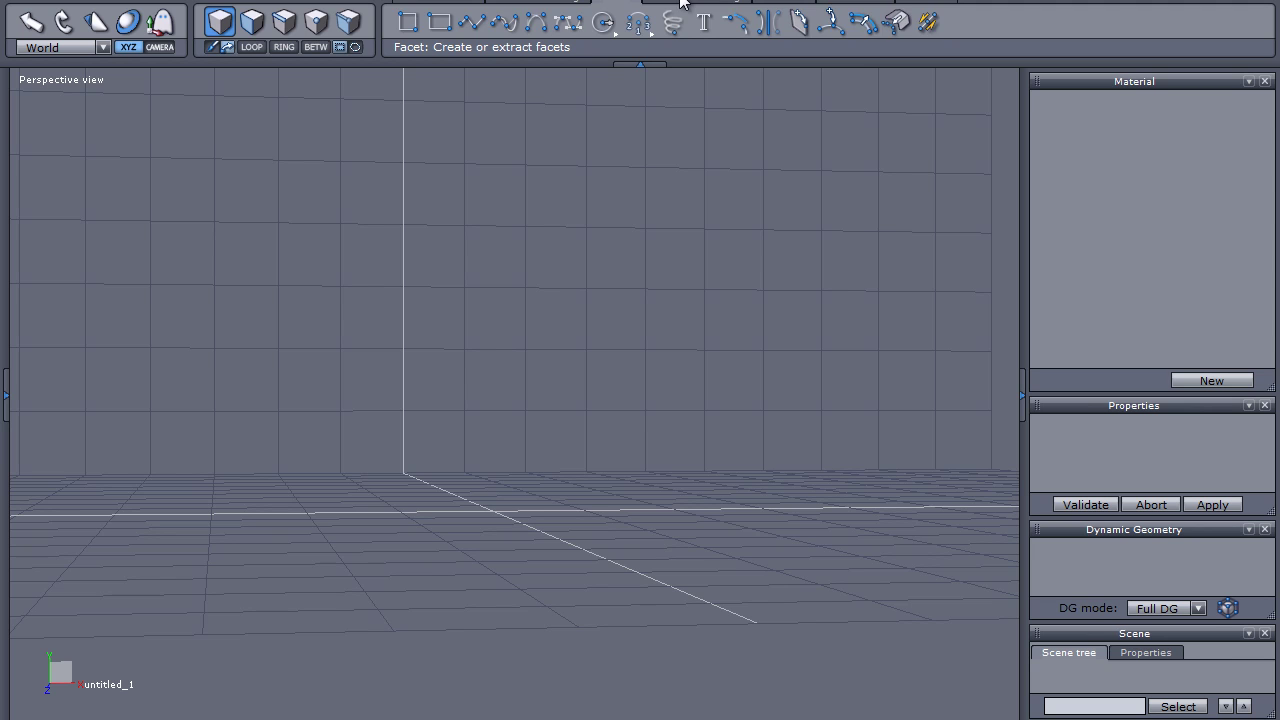
pyautogui.click(712, 3)
pyautogui.click(790, 3)
pyautogui.click(885, 3)
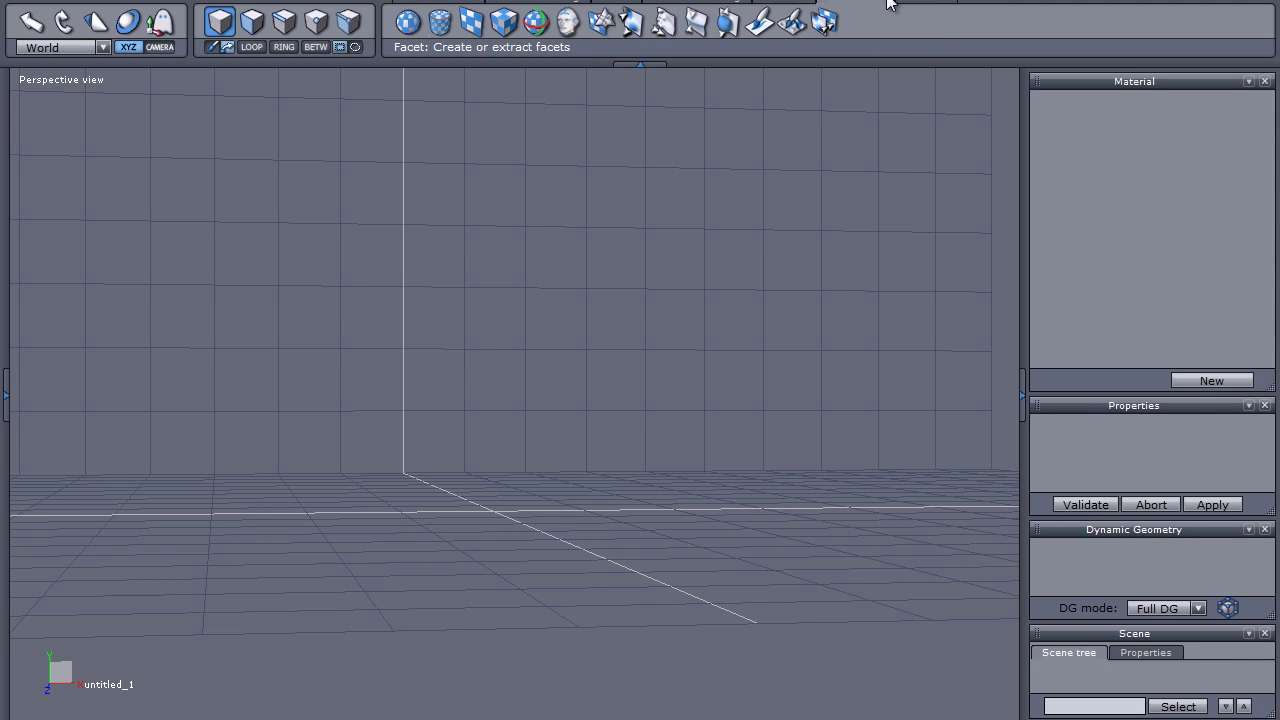
pyautogui.click(948, 4)
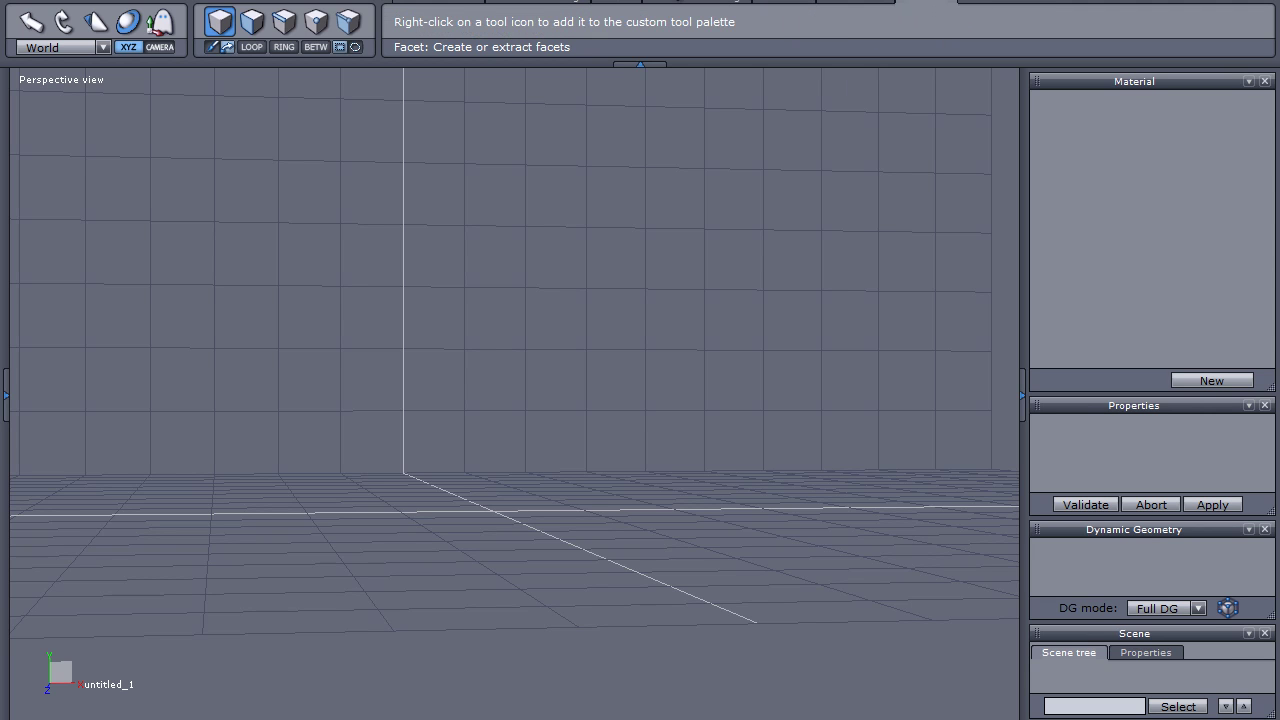
pyautogui.click(450, 3)
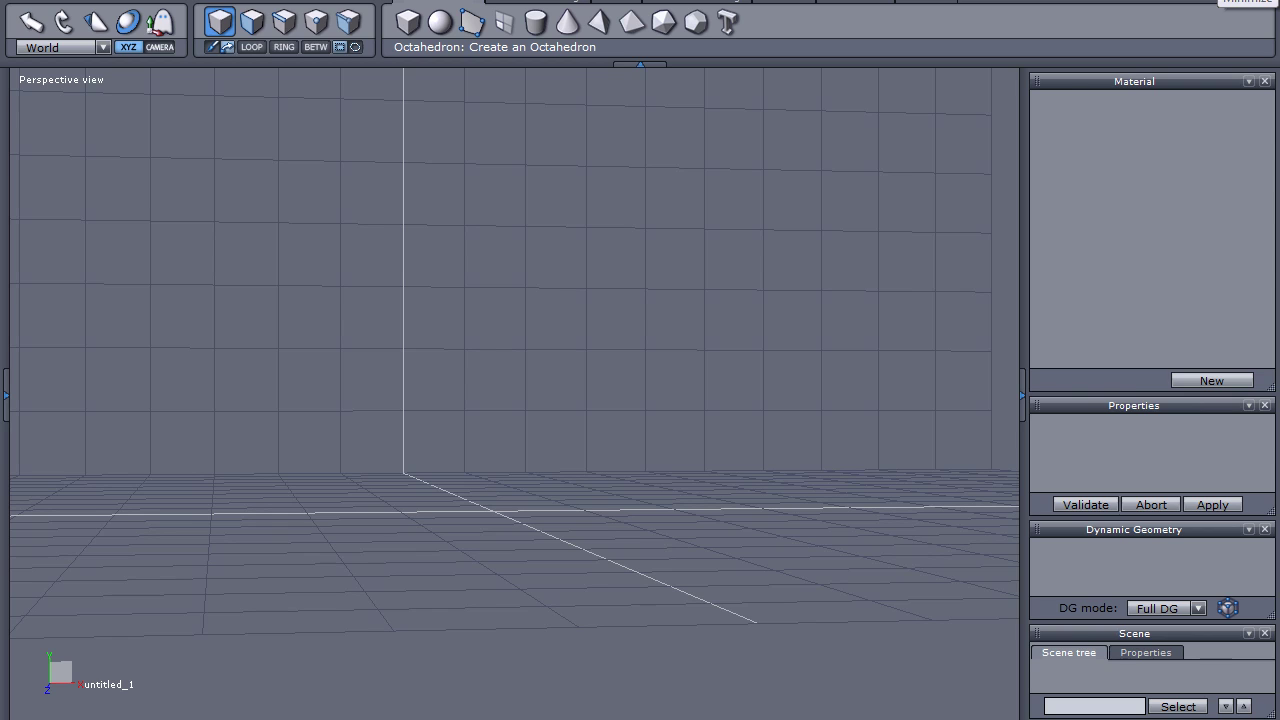
# - Switch to Internet Explorer, go back and forward to The-Blueprints.com Cars list, and open Maserati
pyautogui.click(1245, 2)
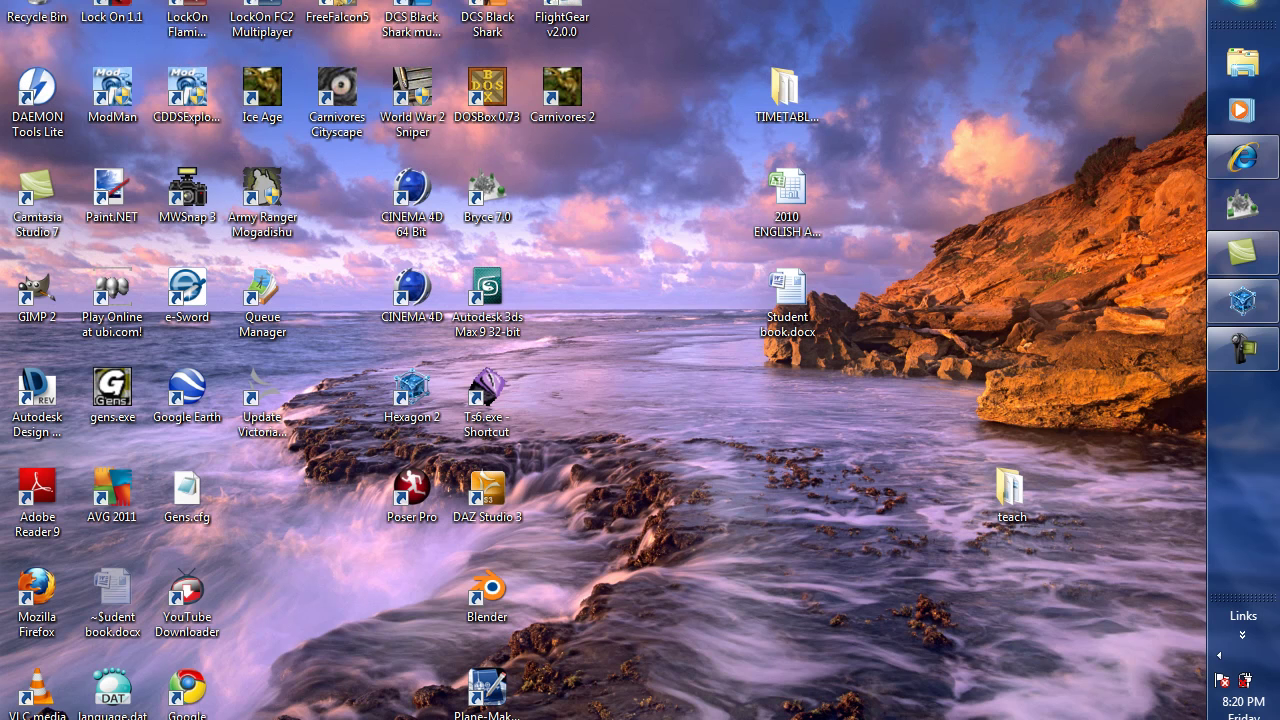
pyautogui.click(1220, 165)
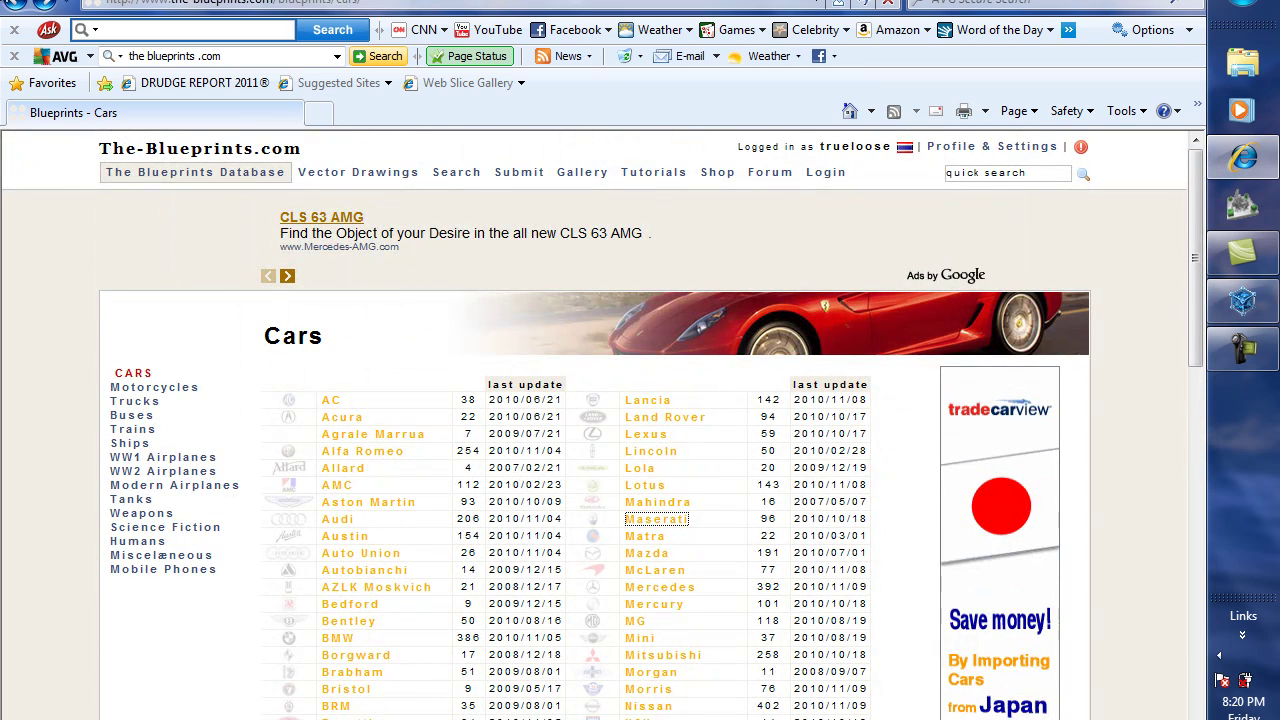
pyautogui.click(20, 5)
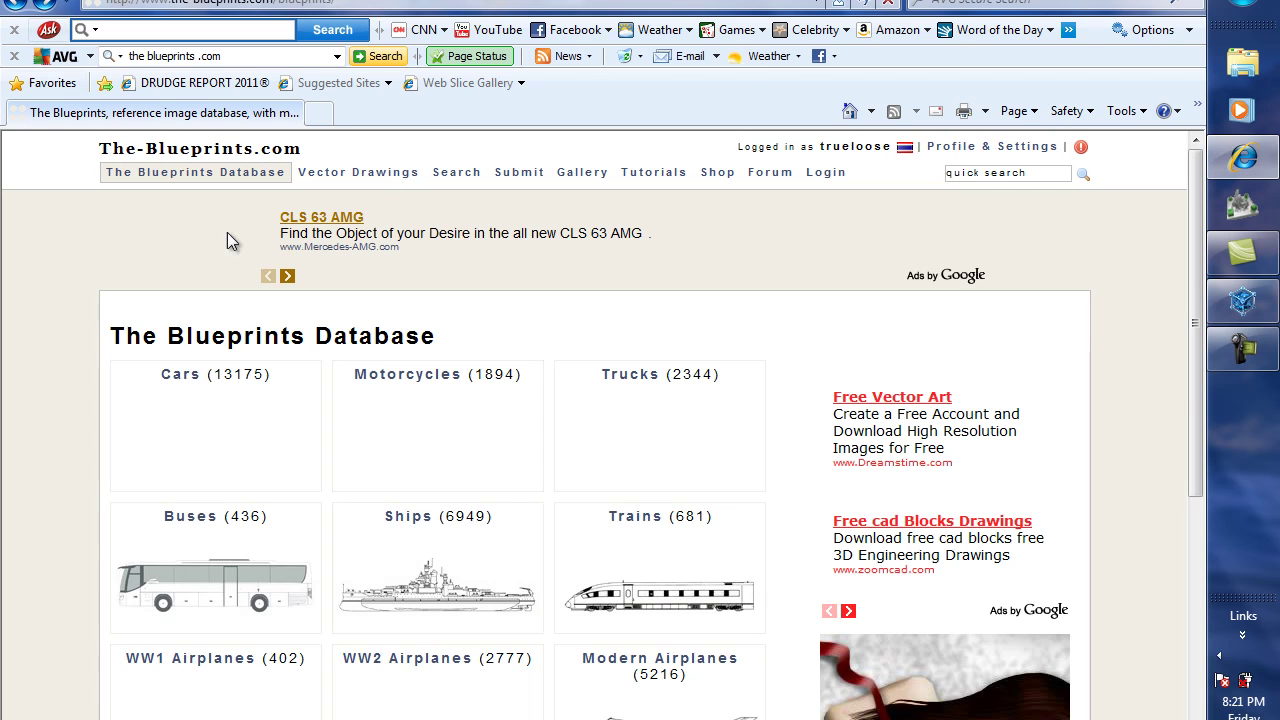
pyautogui.click(20, 6)
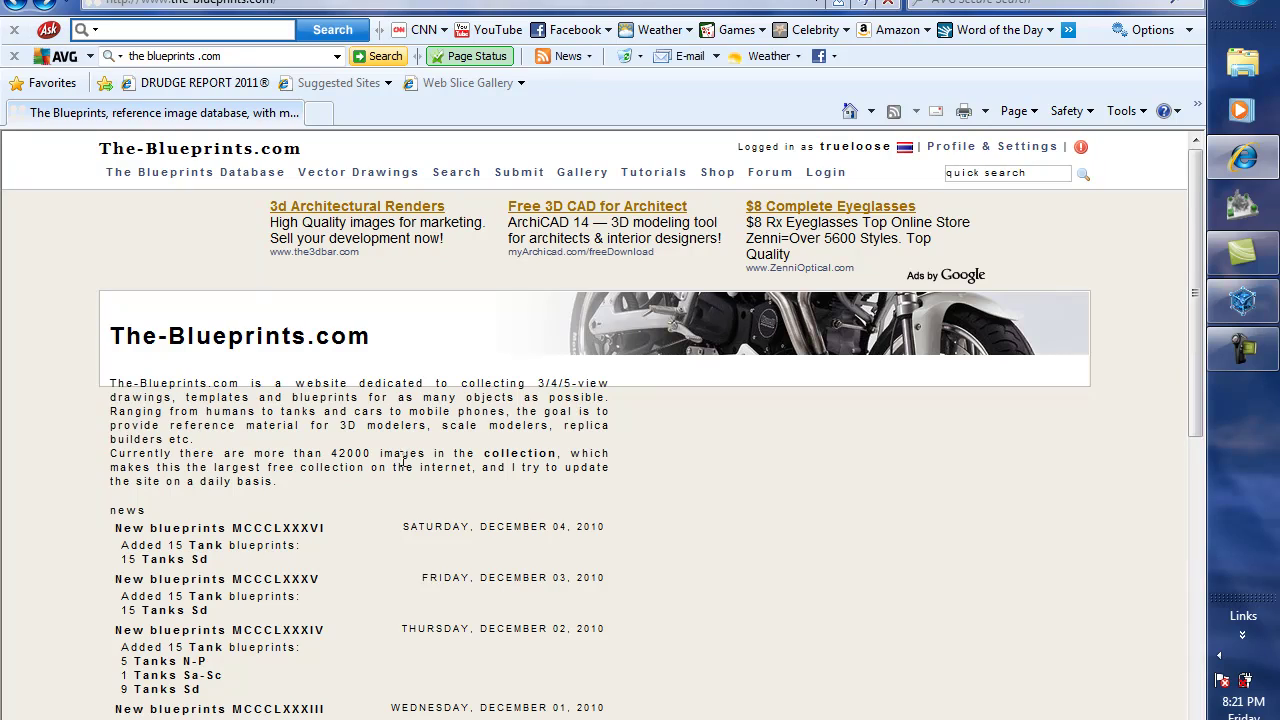
pyautogui.scroll(-3, 500, 500)
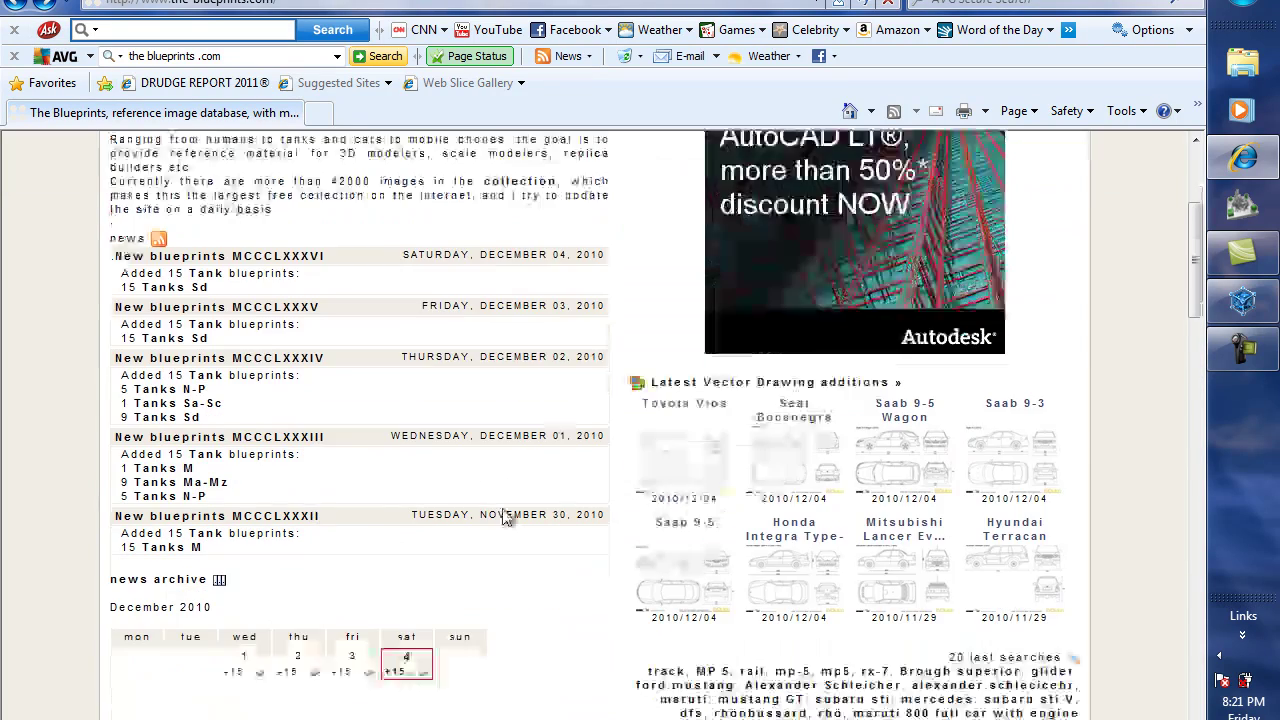
pyautogui.click(48, 5)
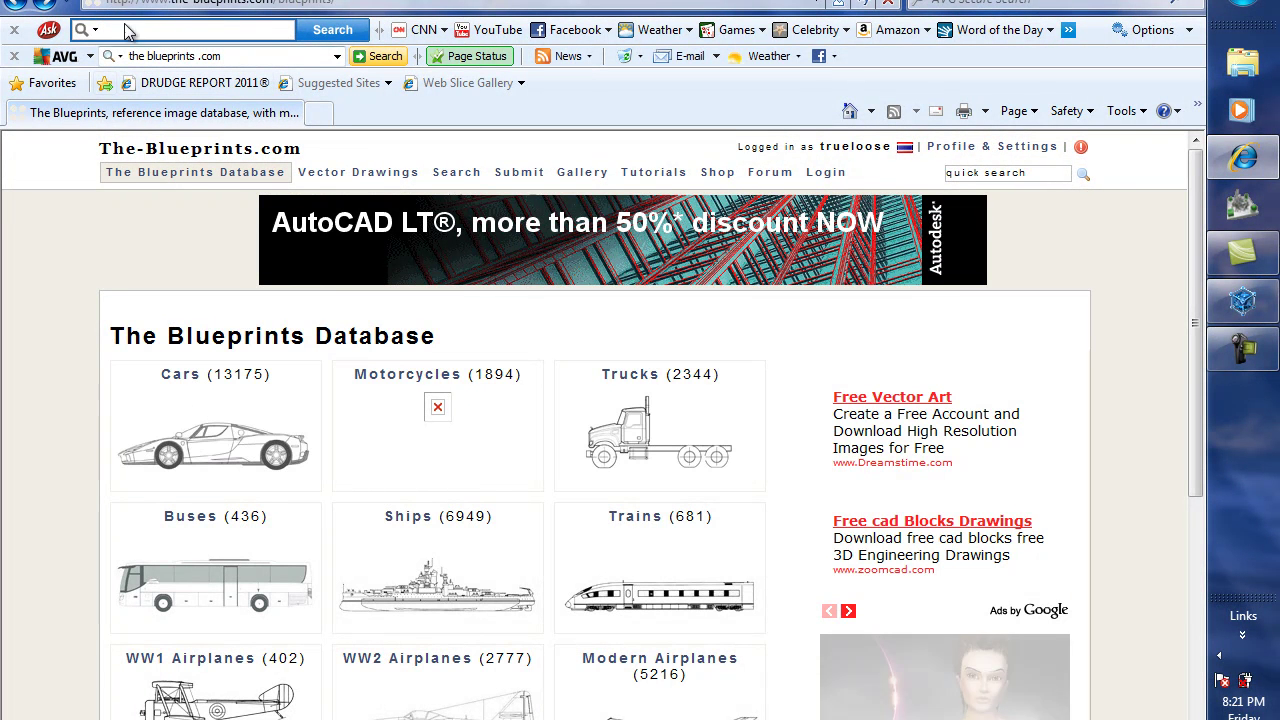
pyautogui.click(47, 6)
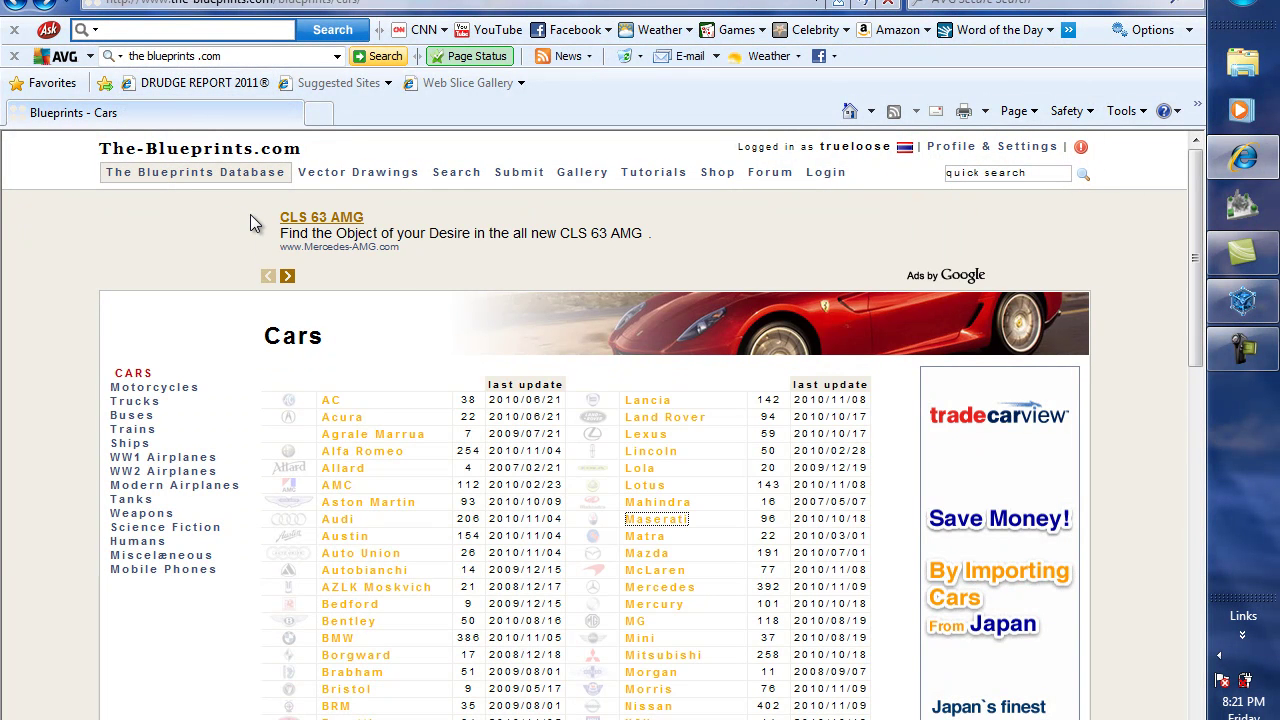
pyautogui.click(656, 522)
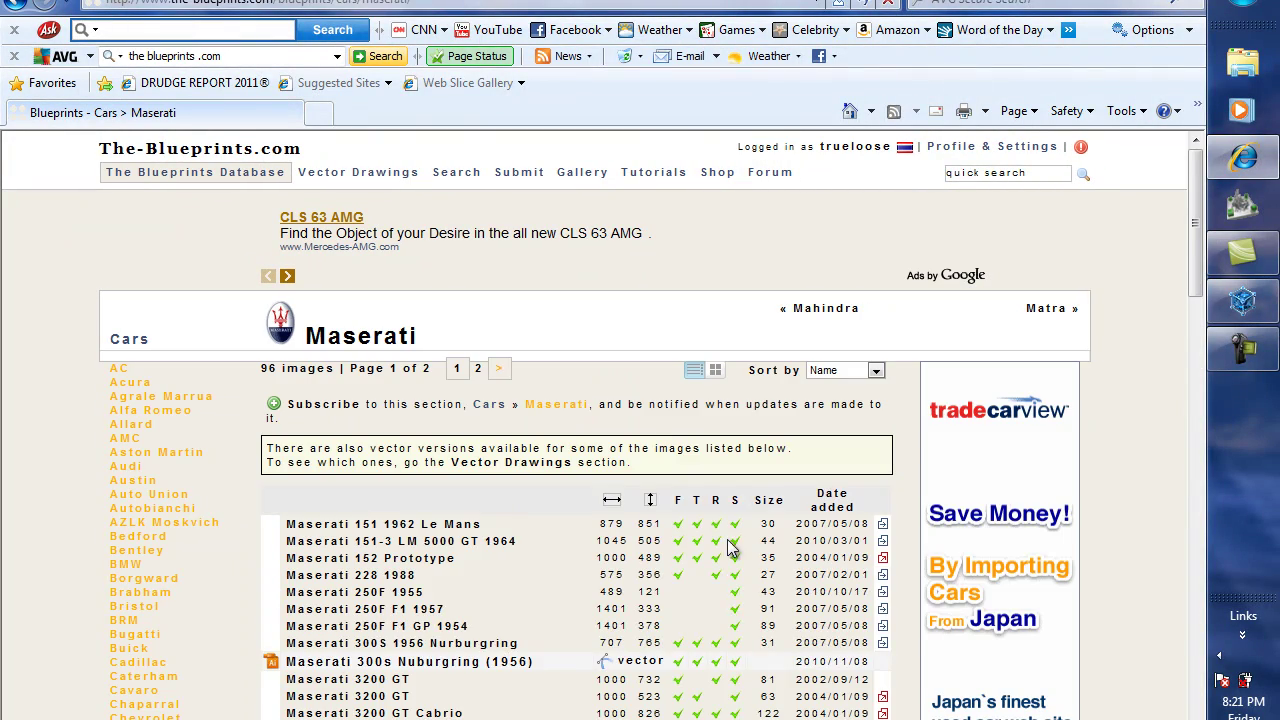
# - Scroll the Maserati blueprint table down to the Merak entries
pyautogui.scroll(-3, 700, 603)
pyautogui.scroll(-15, 617, 606)
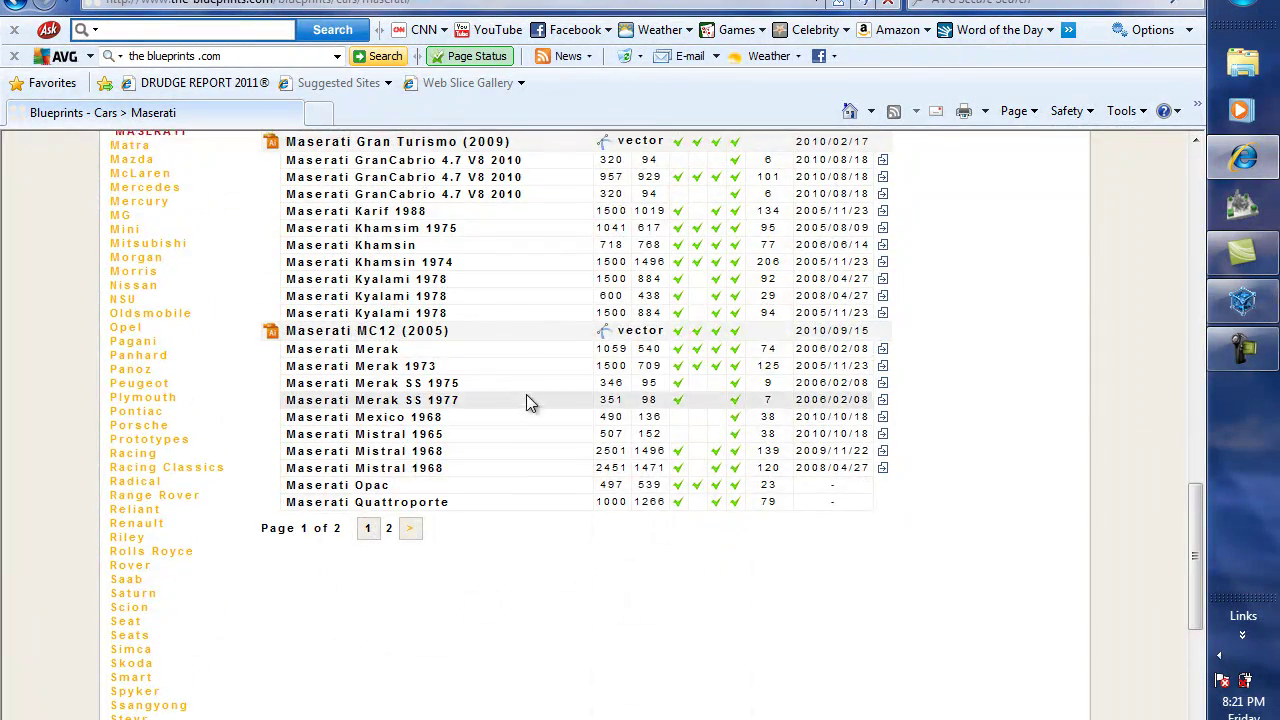
pyautogui.scroll(15, 530, 400)
pyautogui.scroll(5, 586, 352)
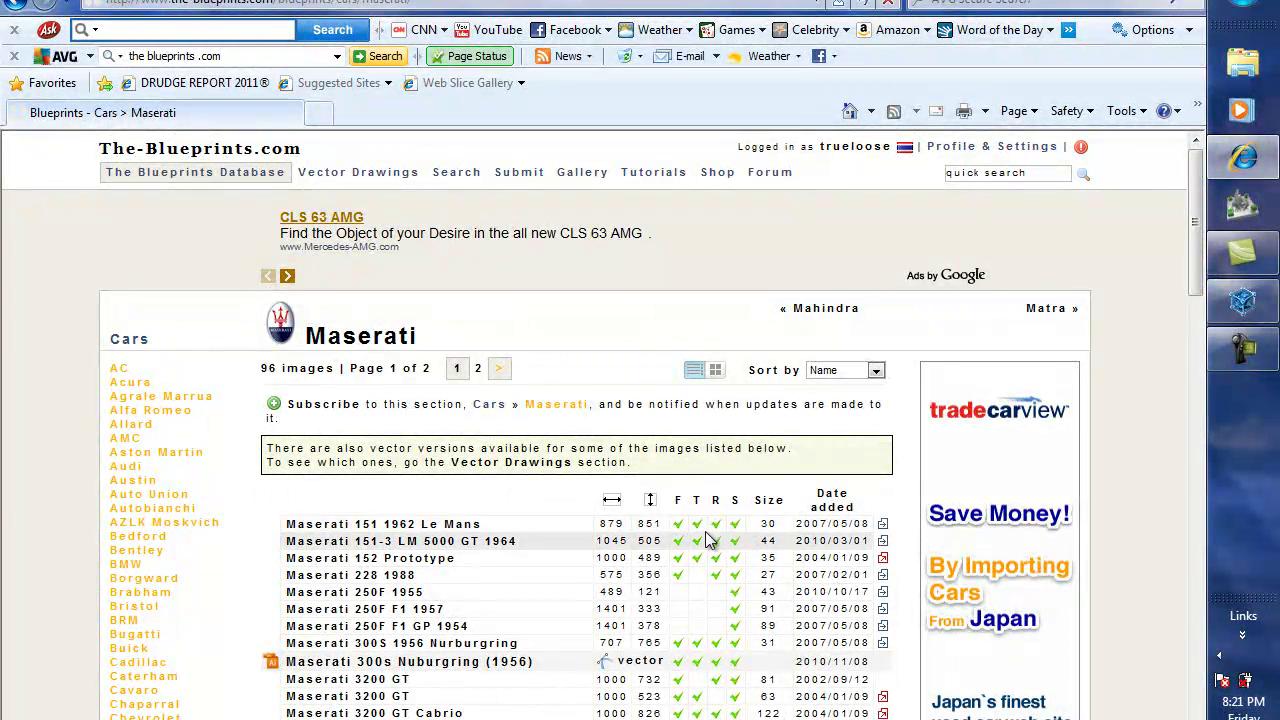
pyautogui.scroll(-3, 734, 531)
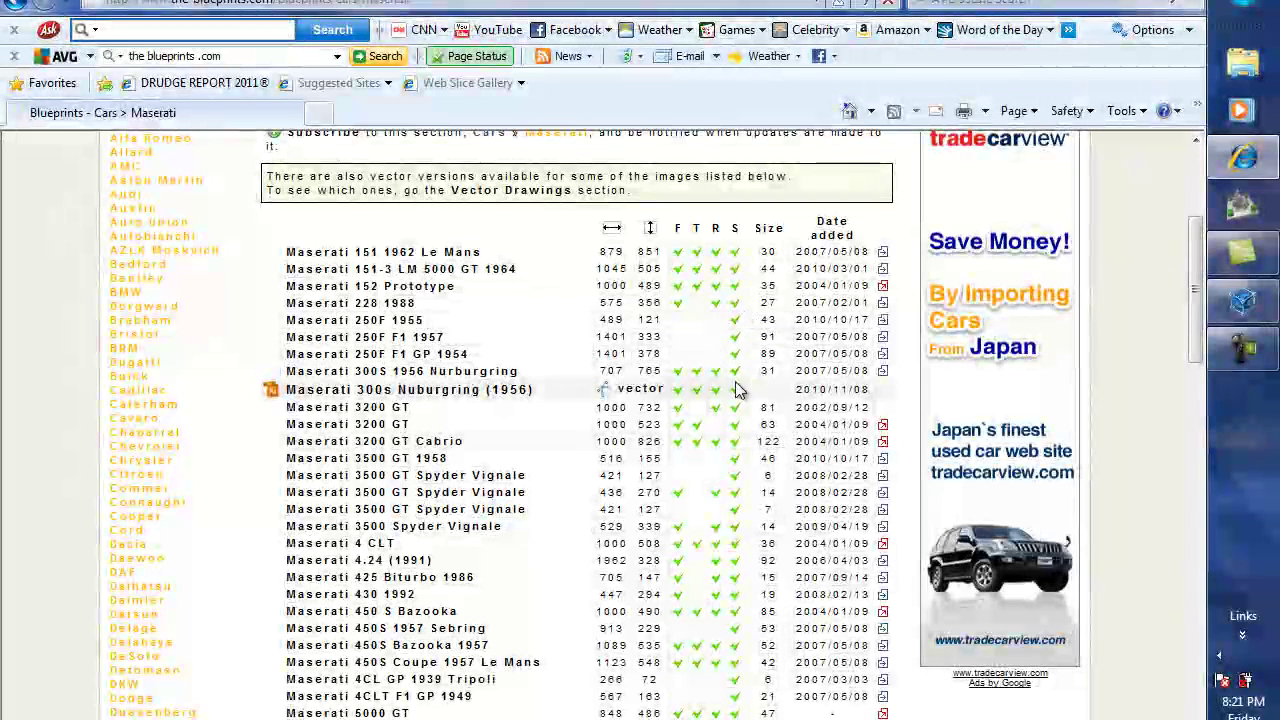
pyautogui.scroll(-2, 700, 400)
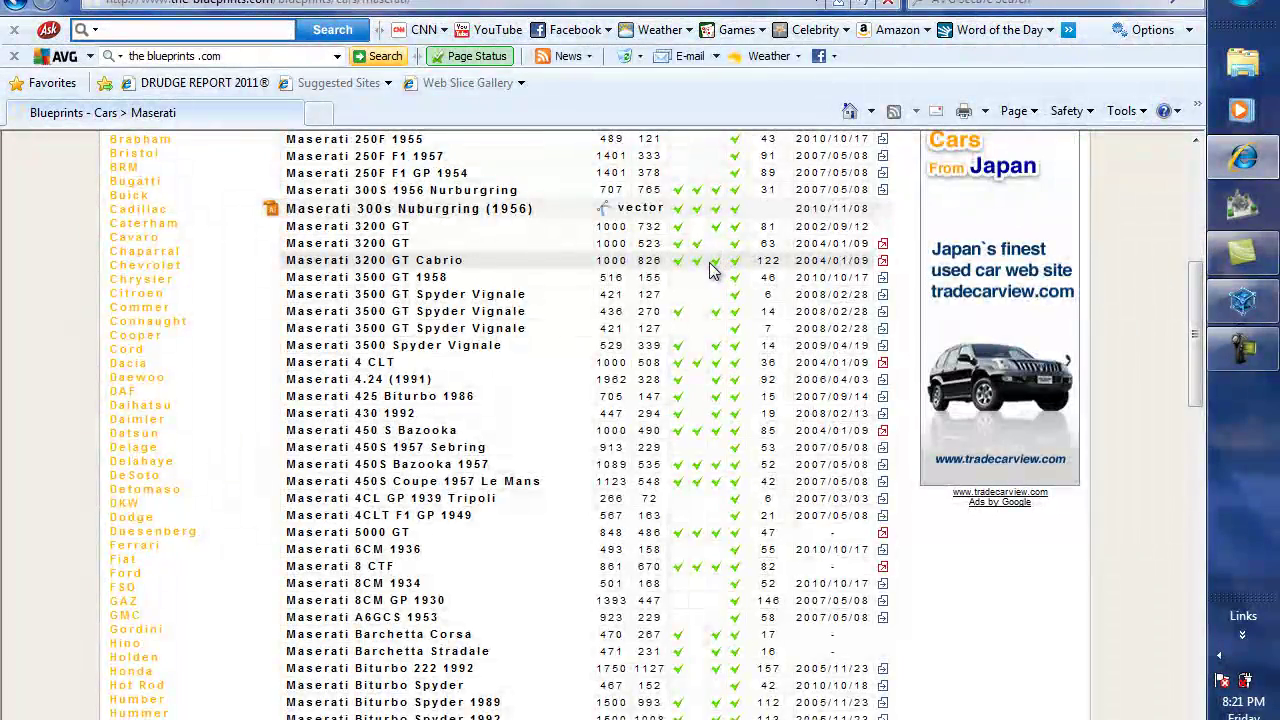
pyautogui.scroll(-4, 710, 270)
pyautogui.scroll(-4, 712, 283)
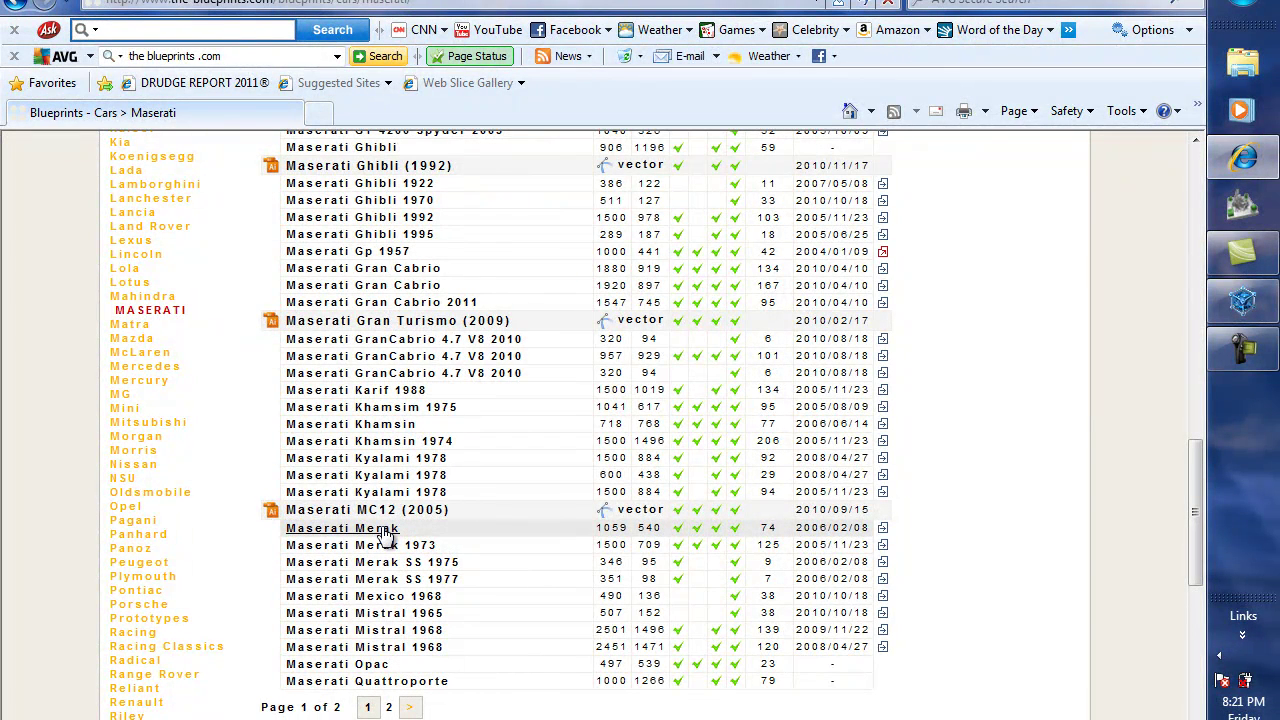
# - Open the Maserati Merak page, look over its drawings, then show the desktop
pyautogui.click(383, 529)
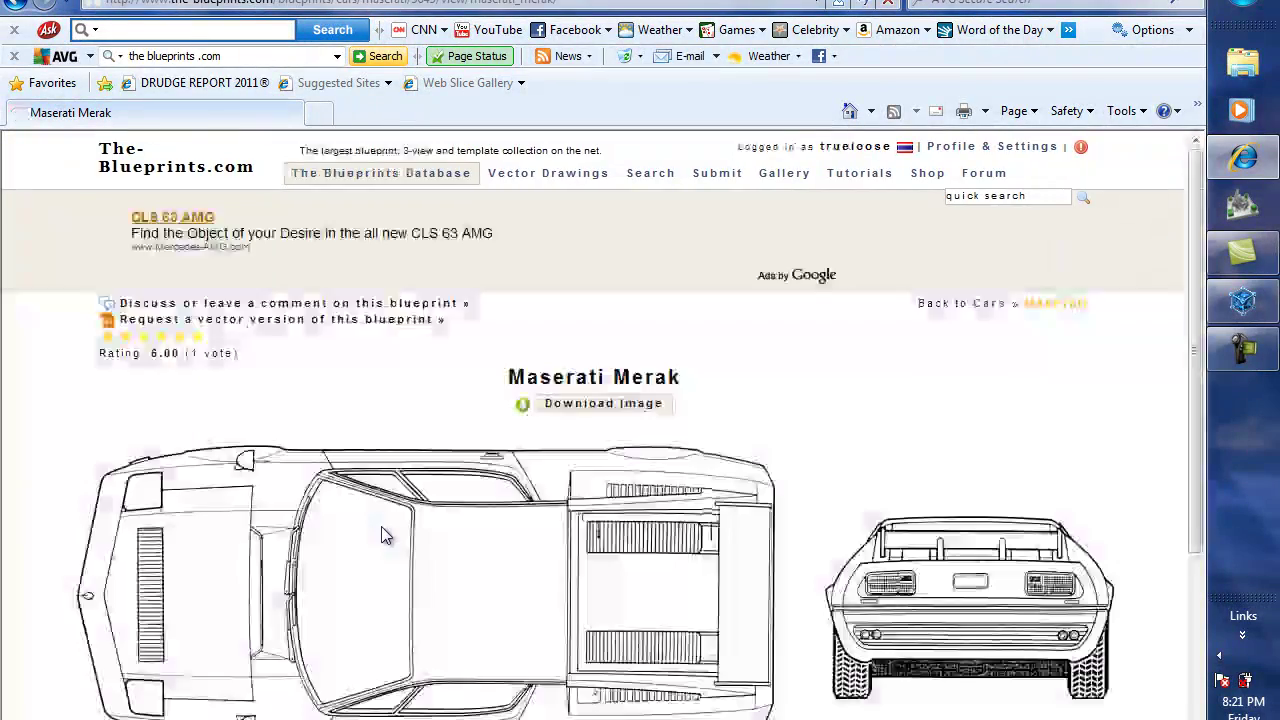
pyautogui.scroll(-5, 676, 416)
pyautogui.scroll(5, 680, 340)
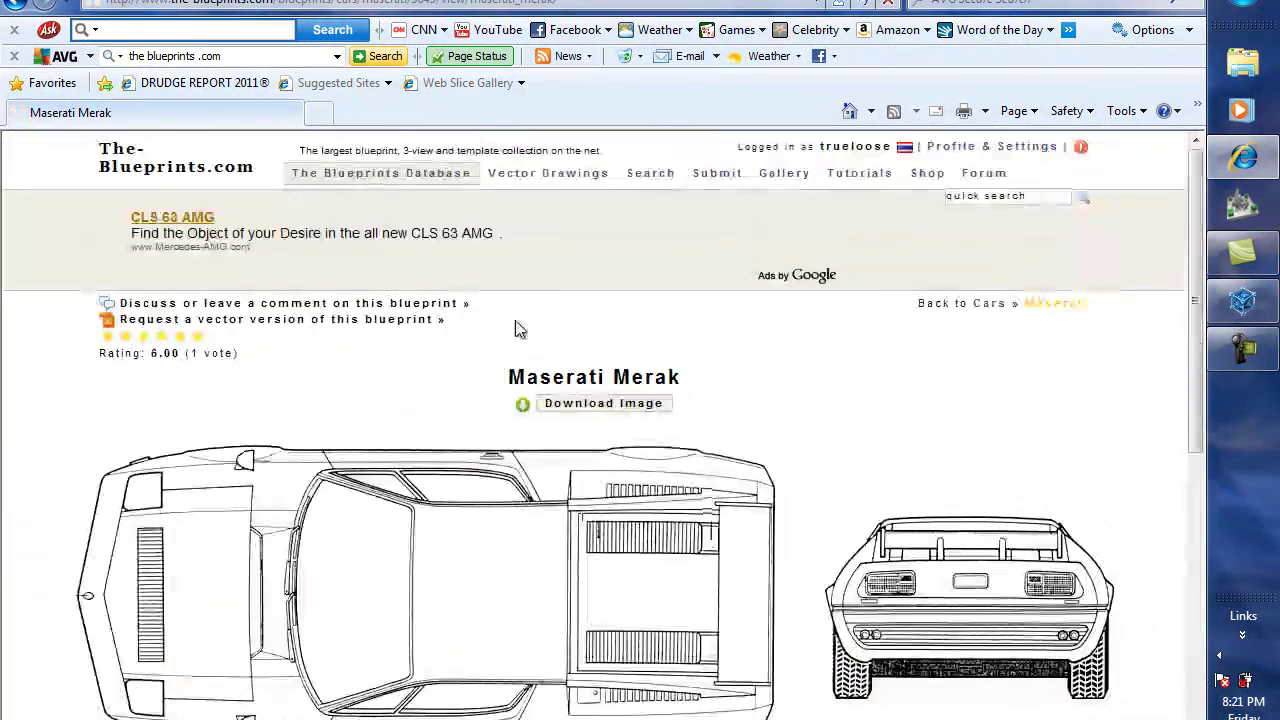
pyautogui.scroll(-3, 684, 332)
pyautogui.scroll(3, 714, 428)
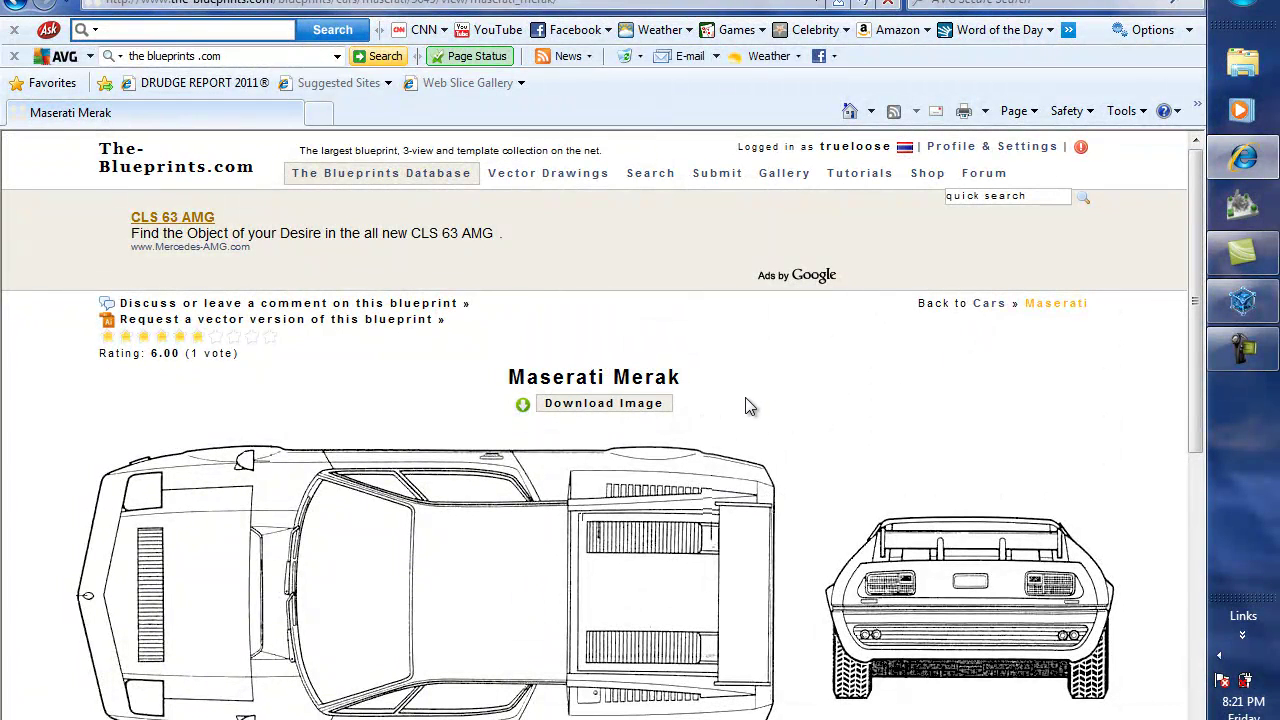
pyautogui.scroll(-3, 747, 413)
pyautogui.scroll(-1, 747, 413)
pyautogui.scroll(4, 509, 309)
pyautogui.click(1242, 207)
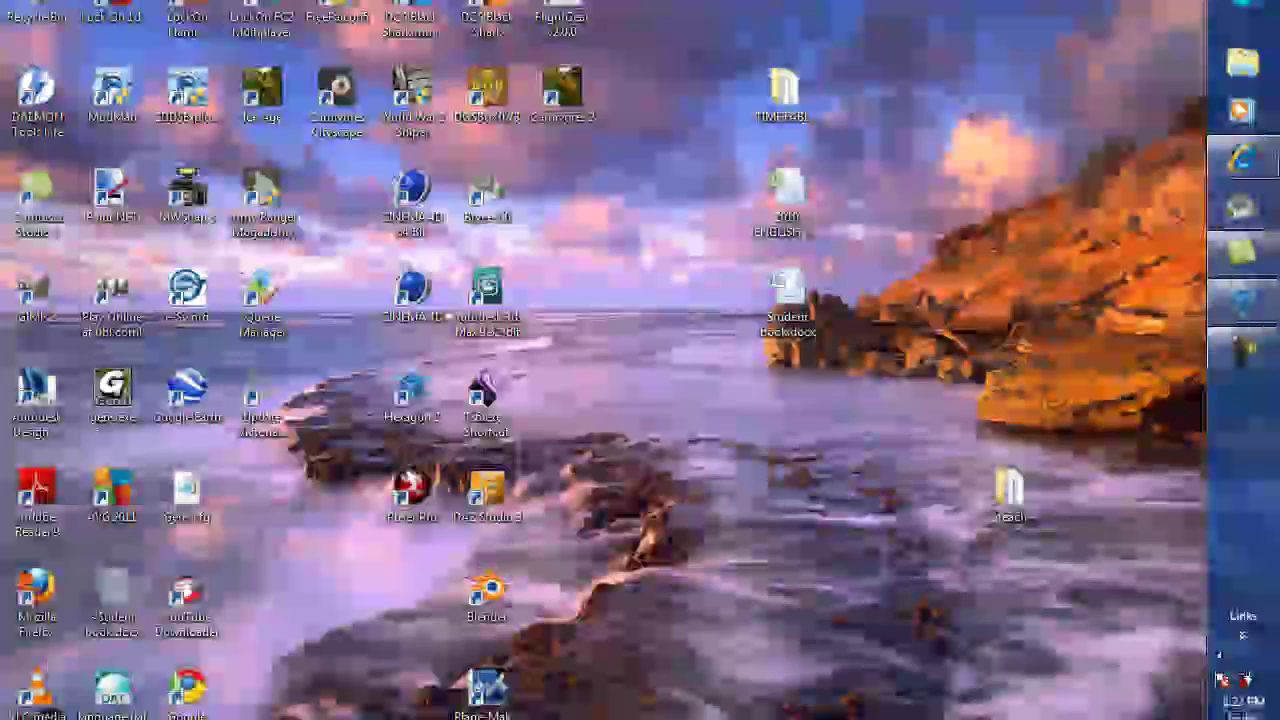
# - Restore Hexagon and cycle layouts with Space to the Perspective/Front/Top/Right quad view
pyautogui.click(1240, 302)
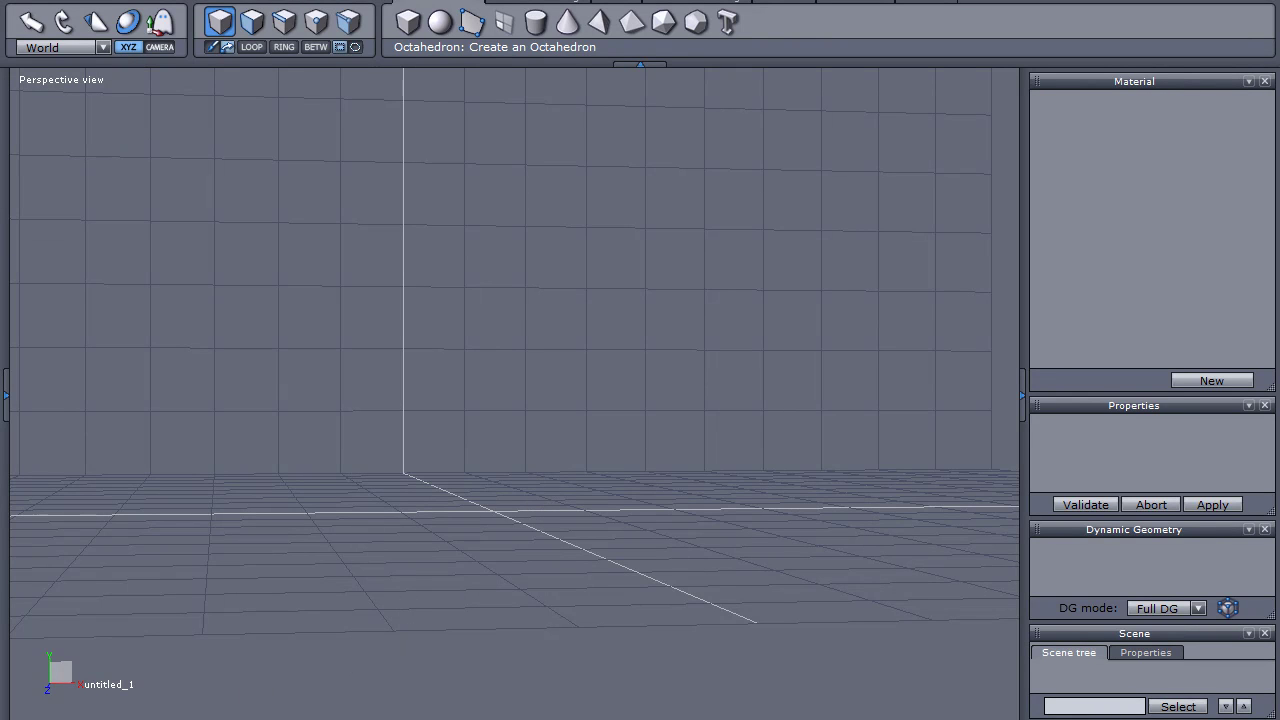
pyautogui.press('space')
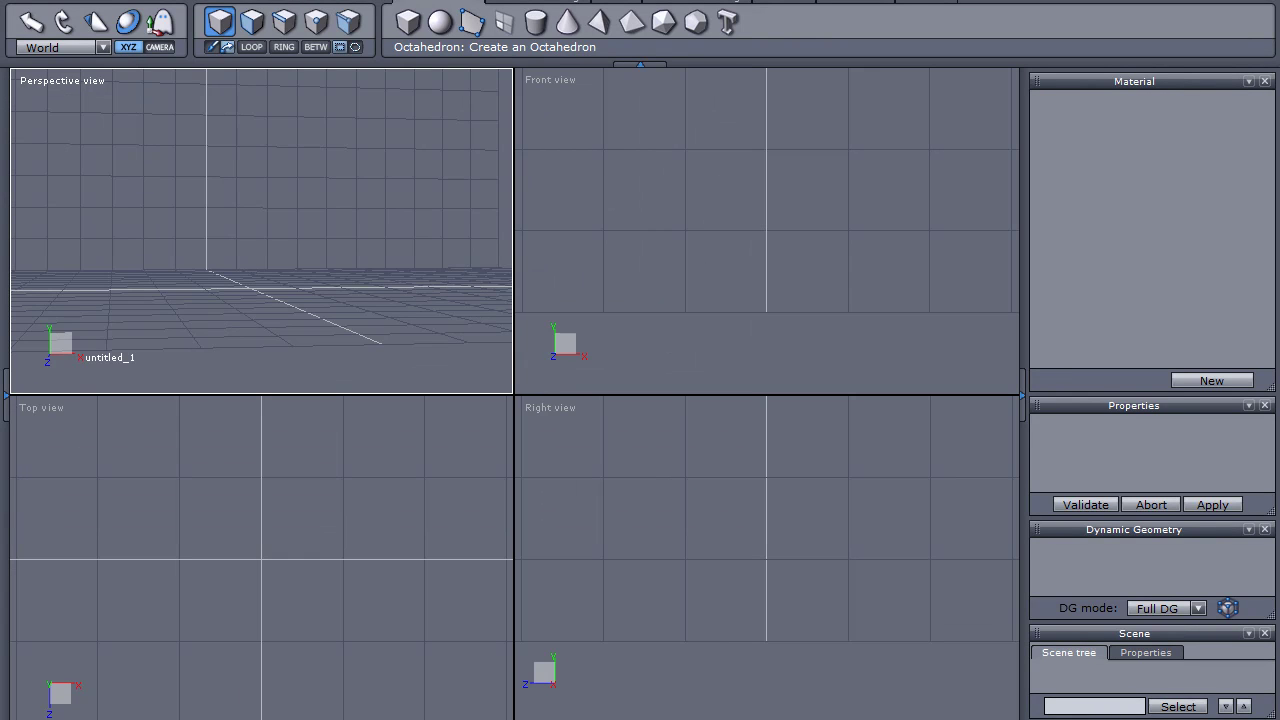
pyautogui.press('space')
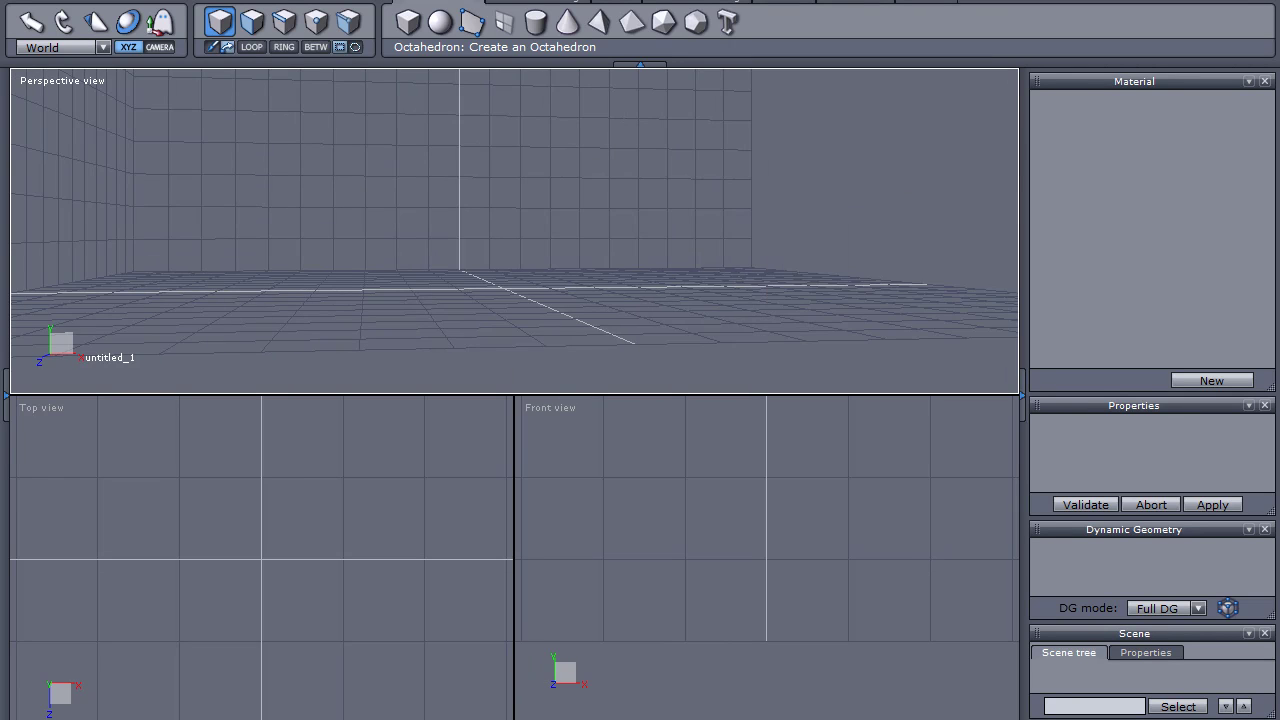
pyautogui.press('space')
pyautogui.press('space')
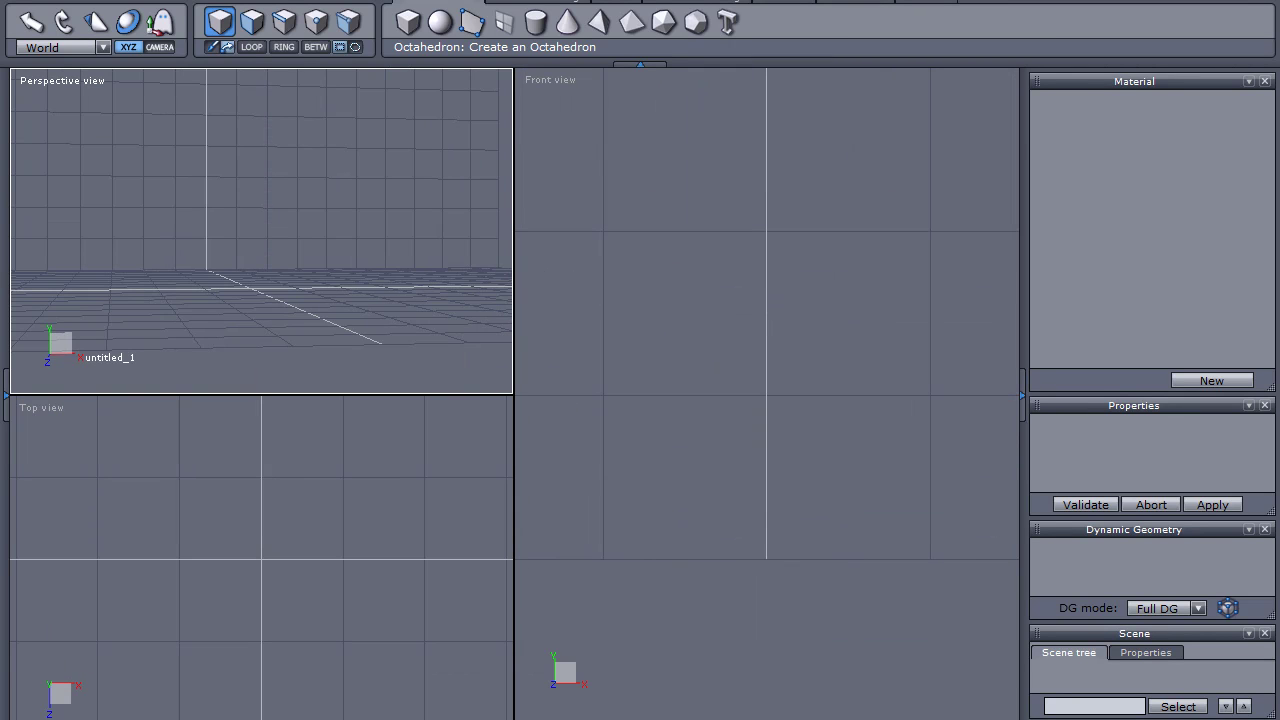
pyautogui.press('space')
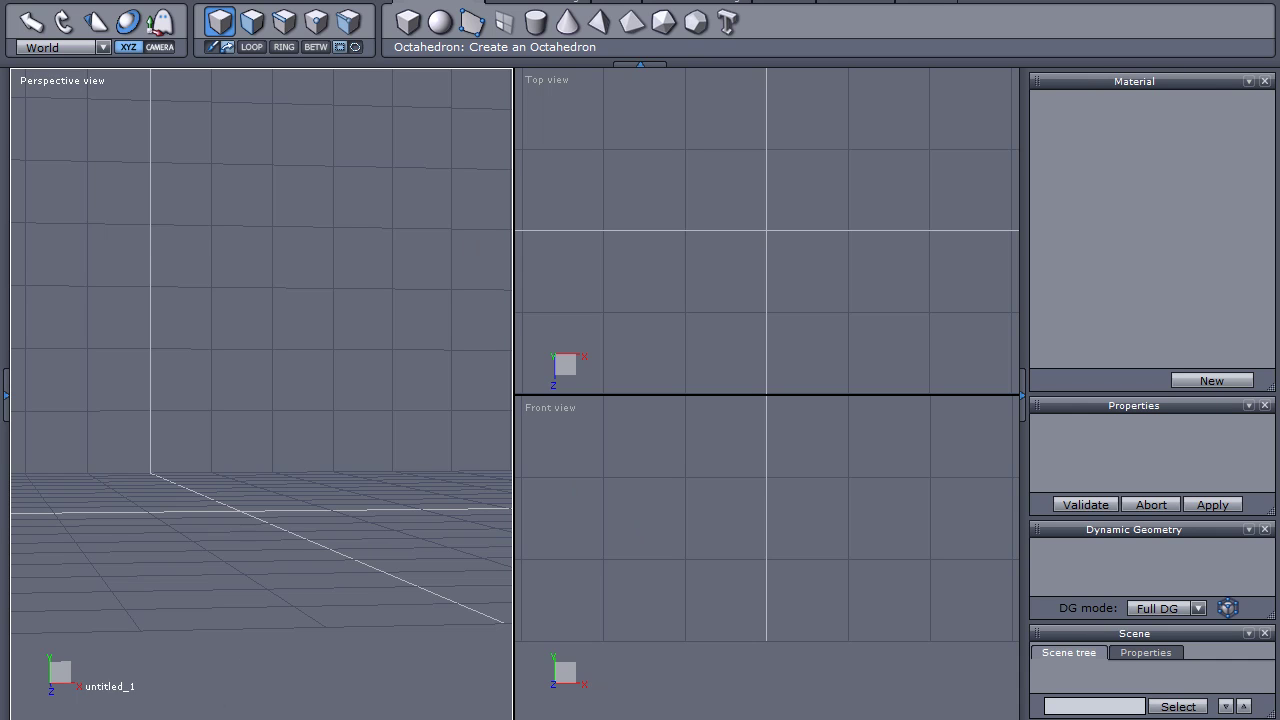
pyautogui.press('space')
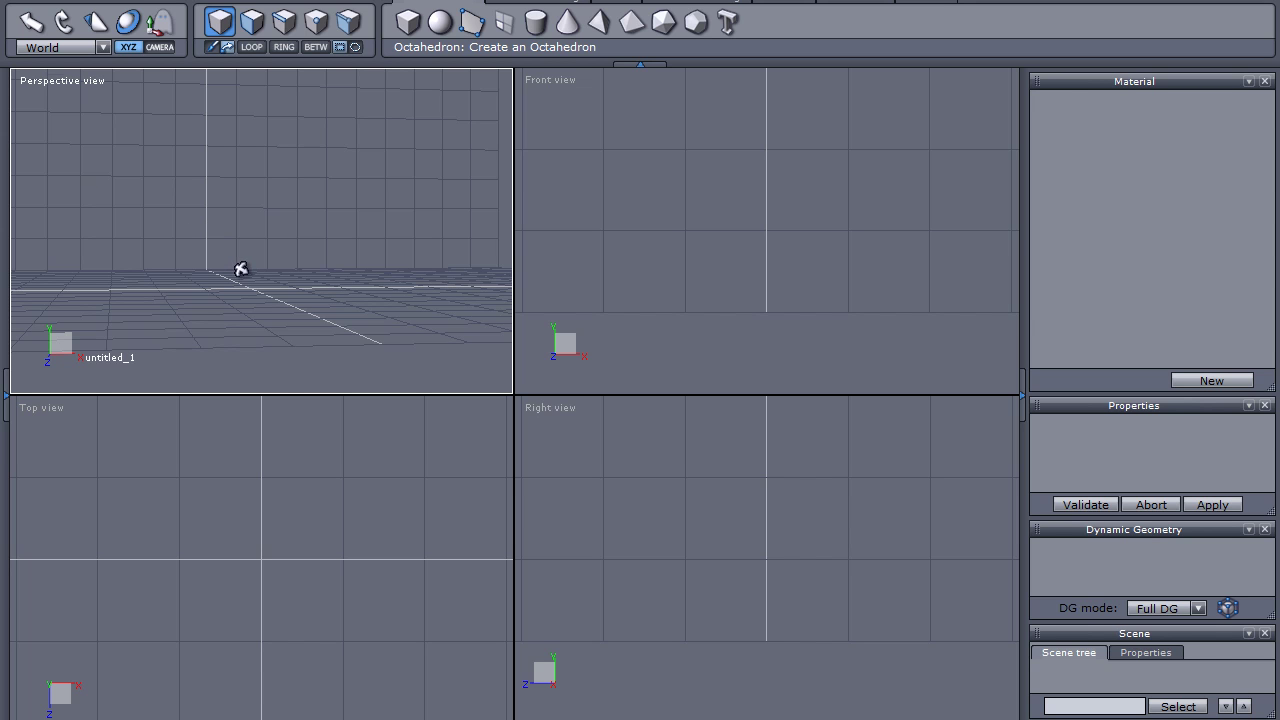
# - Orbit the perspective camera around the empty grid, tilting down onto it
pyautogui.moveTo(241, 269)
pyautogui.mouseDown()
pyautogui.moveTo(234, 320)
pyautogui.moveTo(257, 257)
pyautogui.moveTo(283, 303)
pyautogui.moveTo(199, 276)
pyautogui.moveTo(233, 282)
pyautogui.mouseUp()
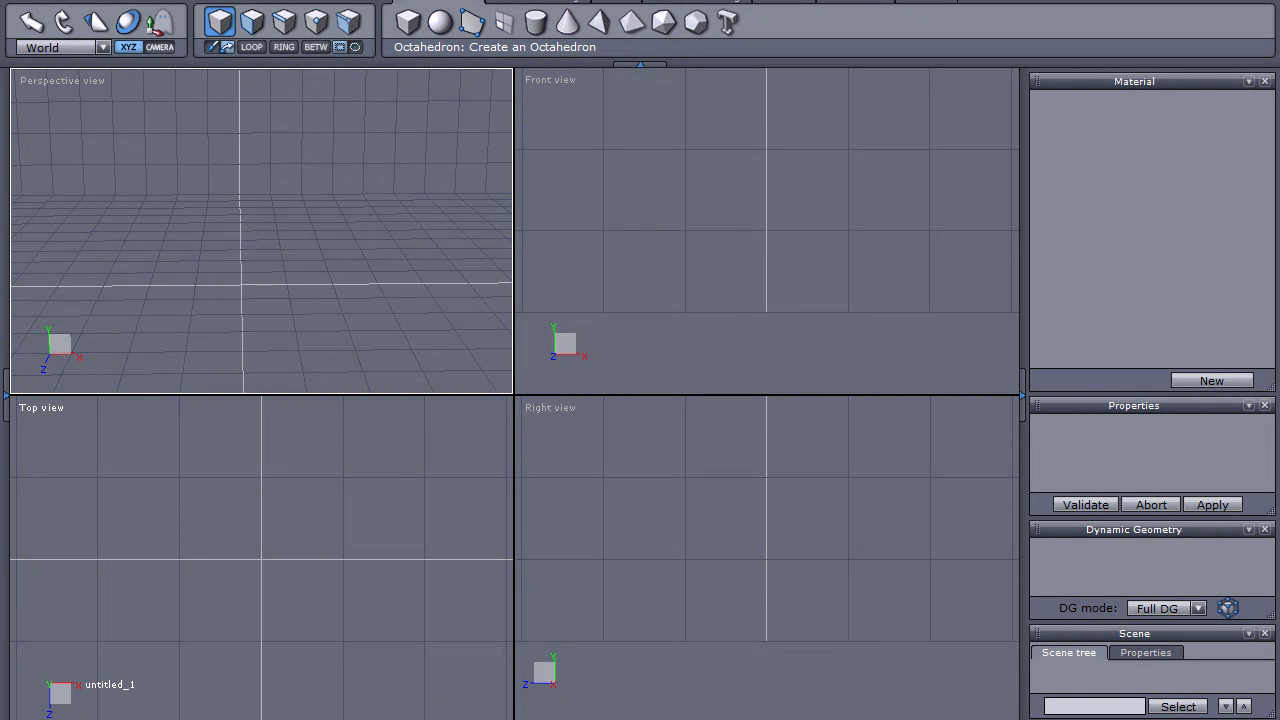
pyautogui.moveTo(337, 323); pyautogui.dragTo(346, 257)
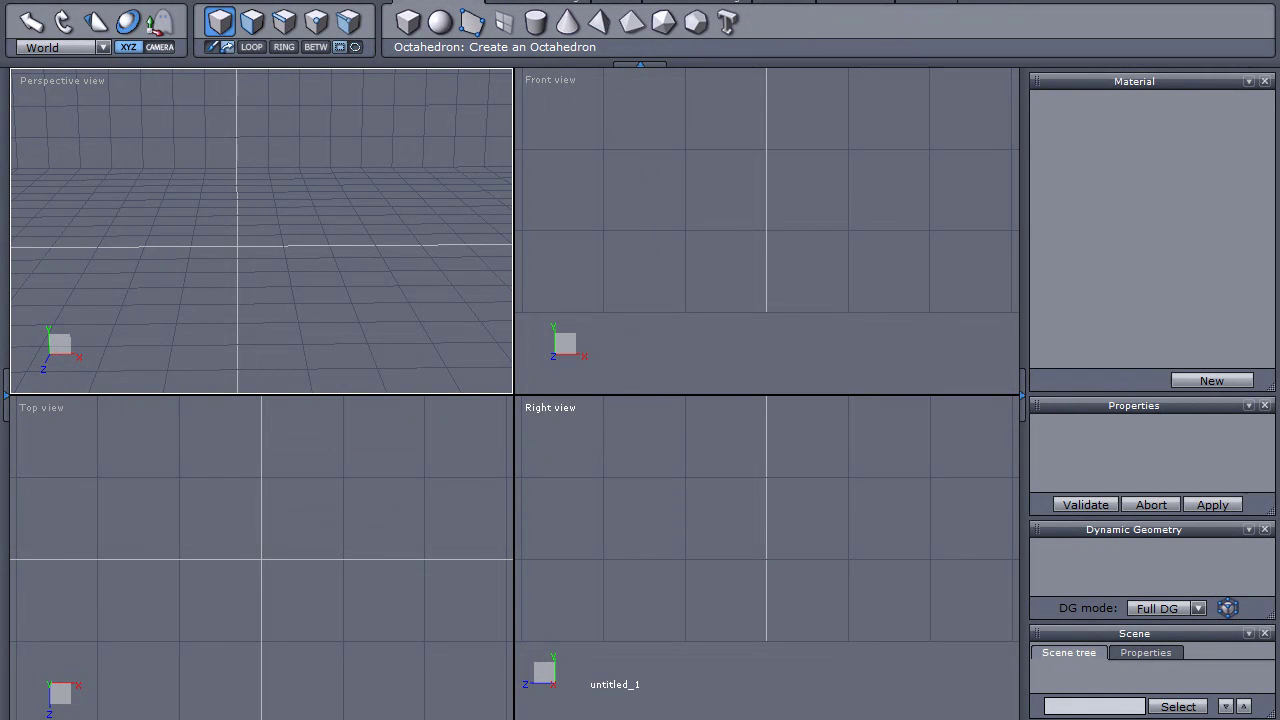
pyautogui.moveTo(257, 181); pyautogui.dragTo(269, 218)
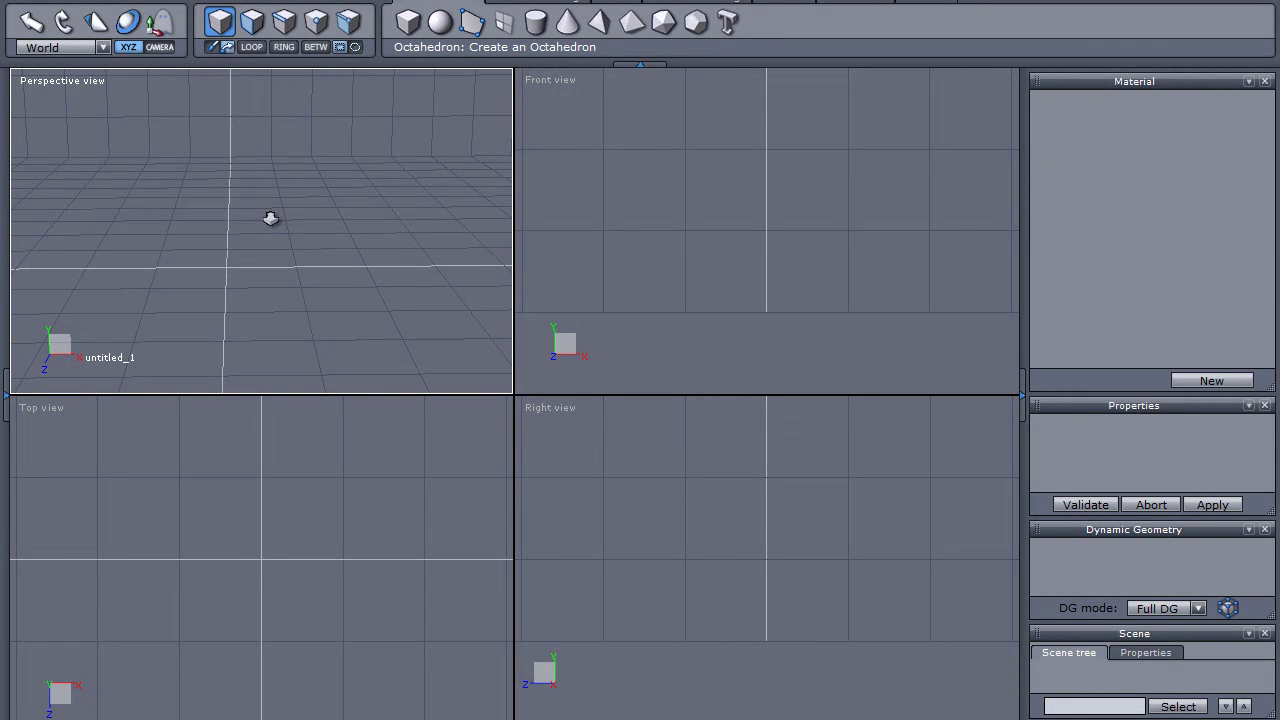
pyautogui.moveTo(293, 242); pyautogui.dragTo(298, 268)
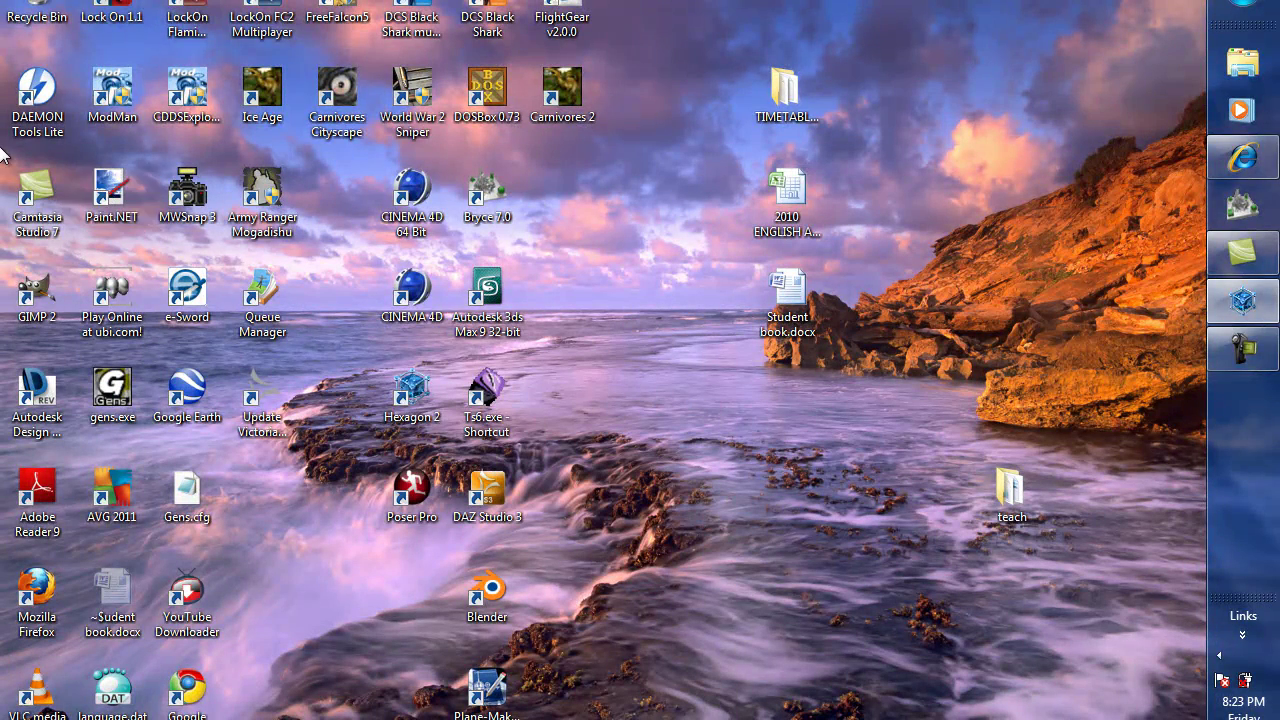
# - Launch GIMP 2 from its desktop shortcut
pyautogui.doubleClick(33, 300)
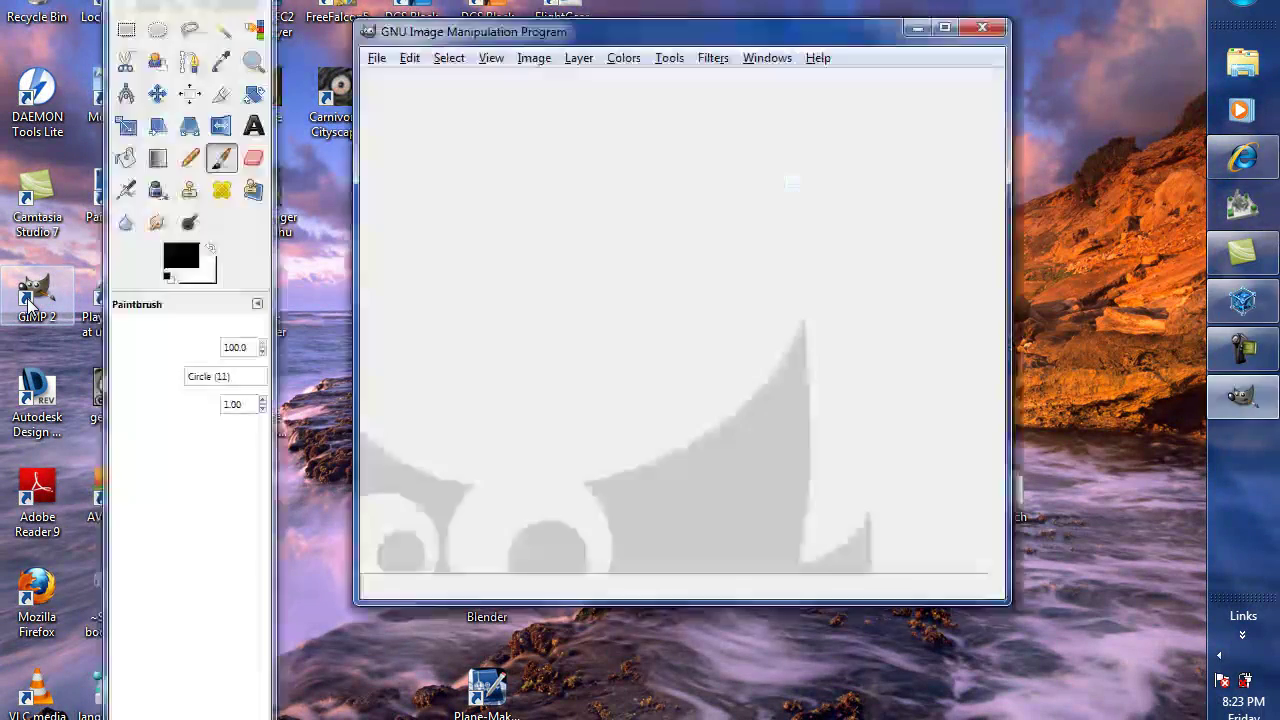
# - Open Maserati_Merak.gif from D:\Documents\blueprints\Merak
pyautogui.click(385, 58)
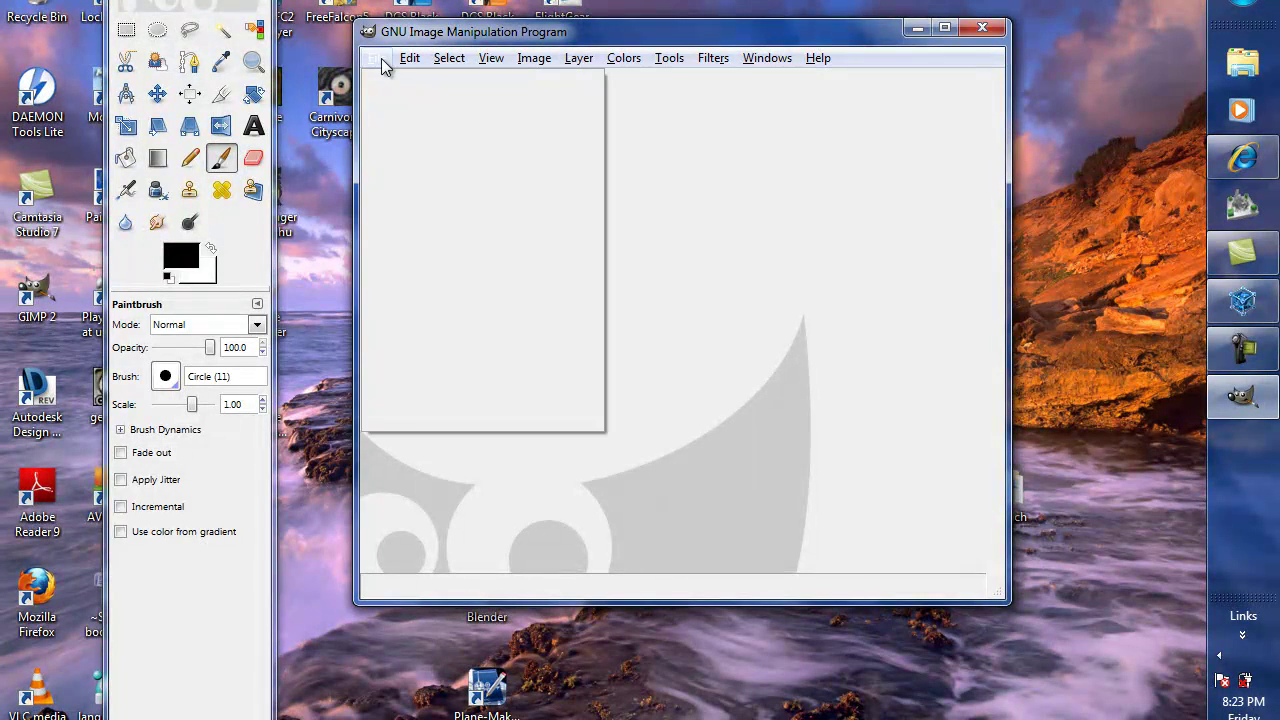
pyautogui.click(411, 118)
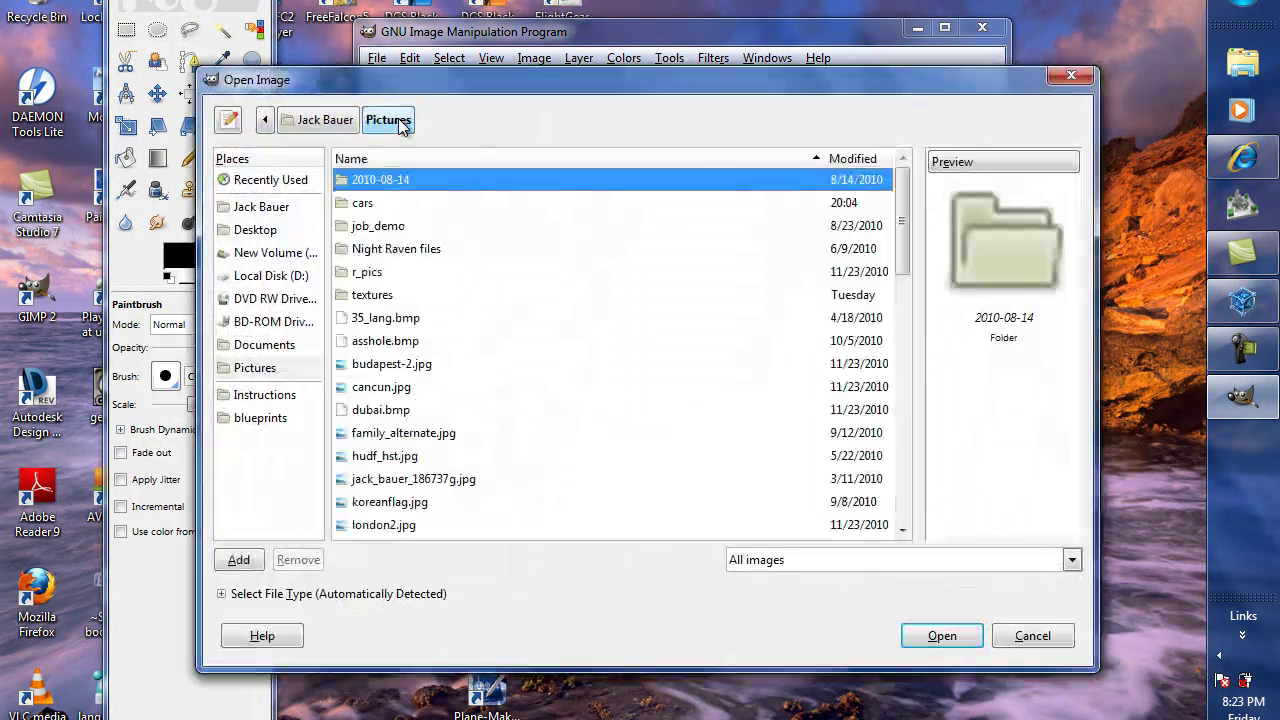
pyautogui.doubleClick(376, 205)
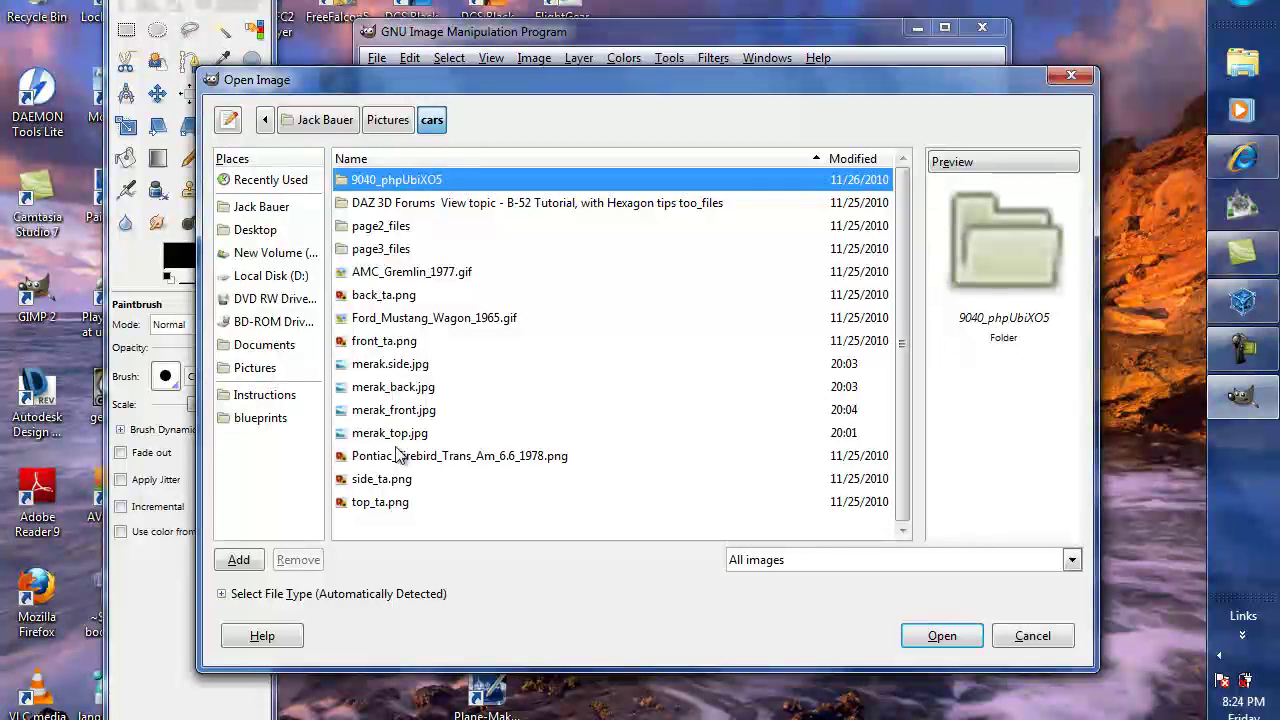
pyautogui.click(279, 281)
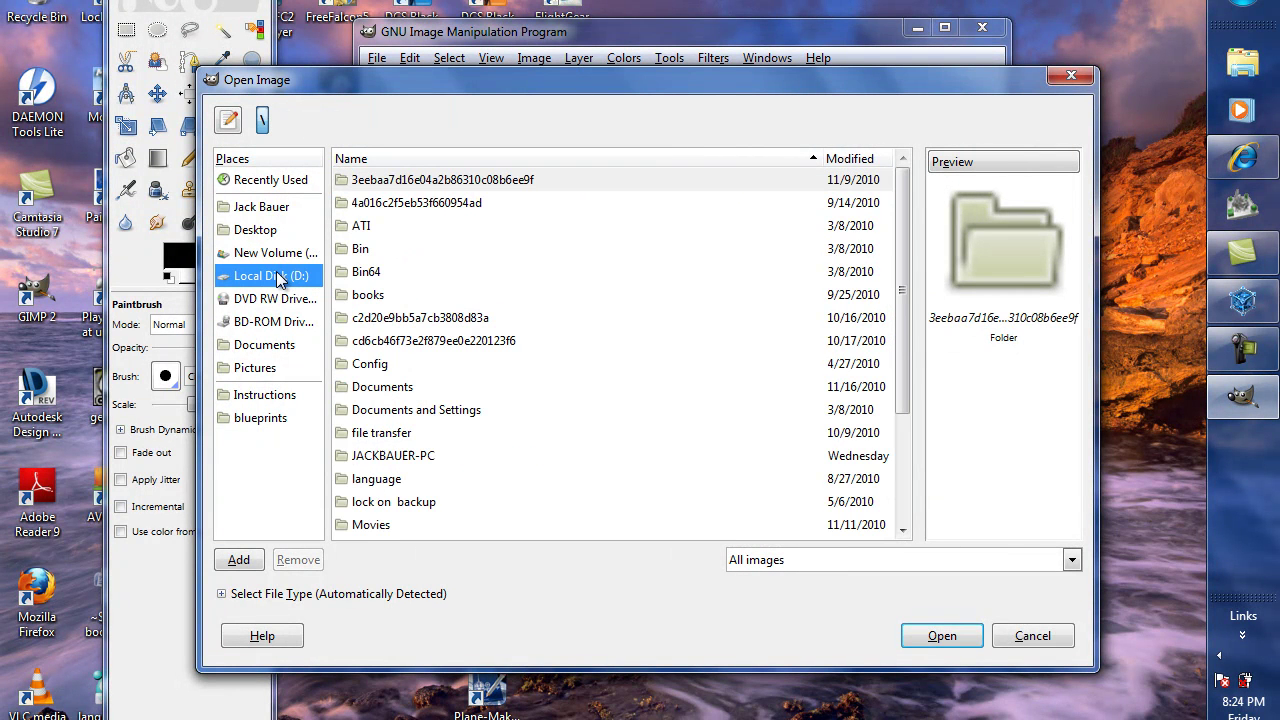
pyautogui.doubleClick(378, 390)
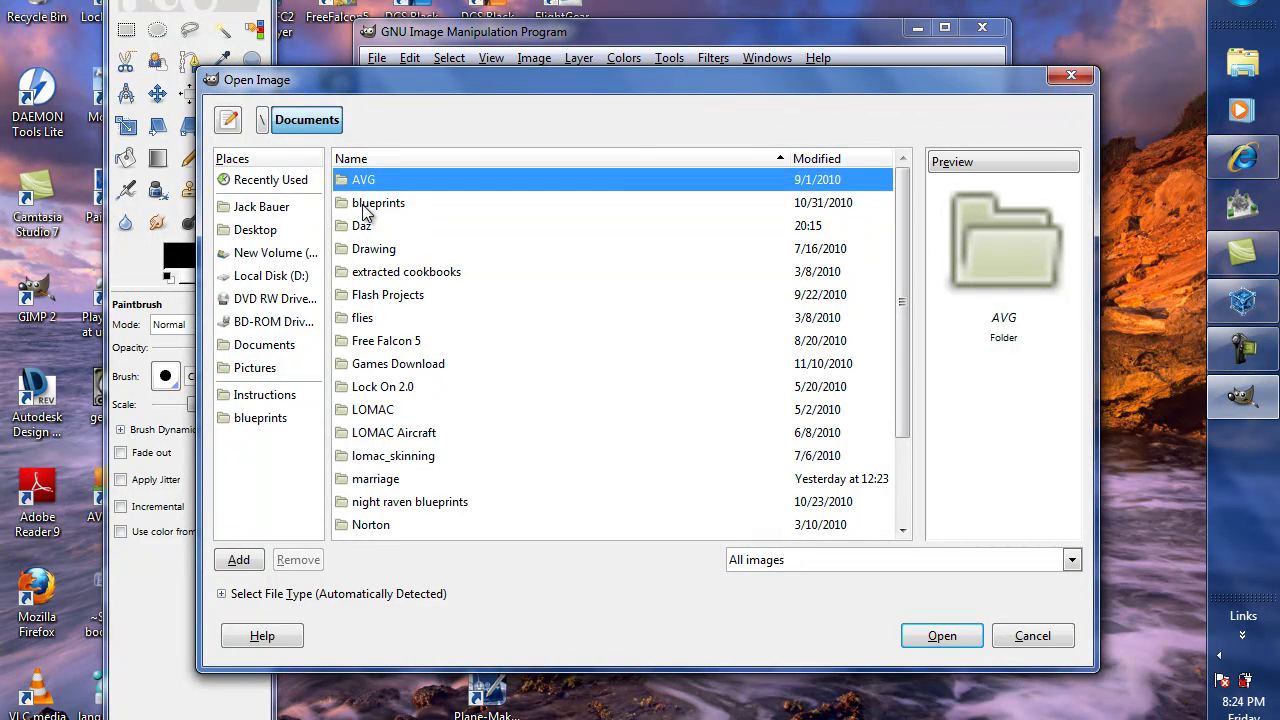
pyautogui.doubleClick(372, 204)
pyautogui.doubleClick(369, 341)
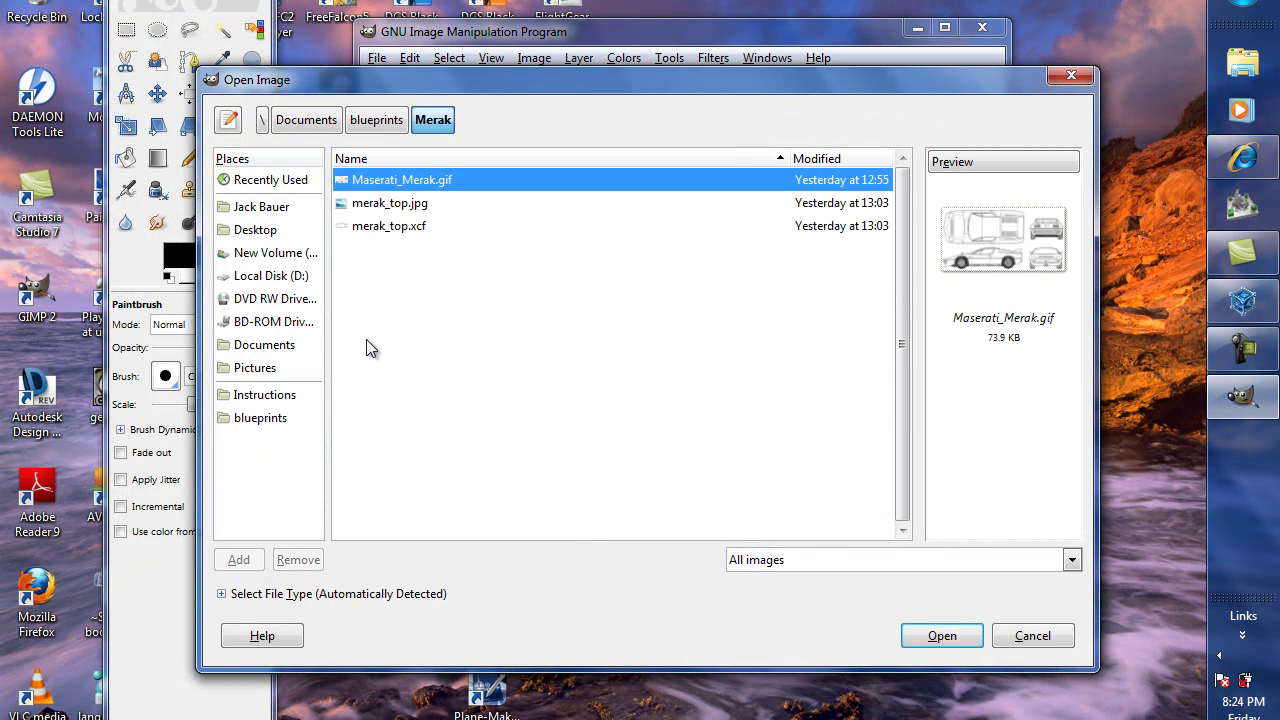
pyautogui.doubleClick(398, 182)
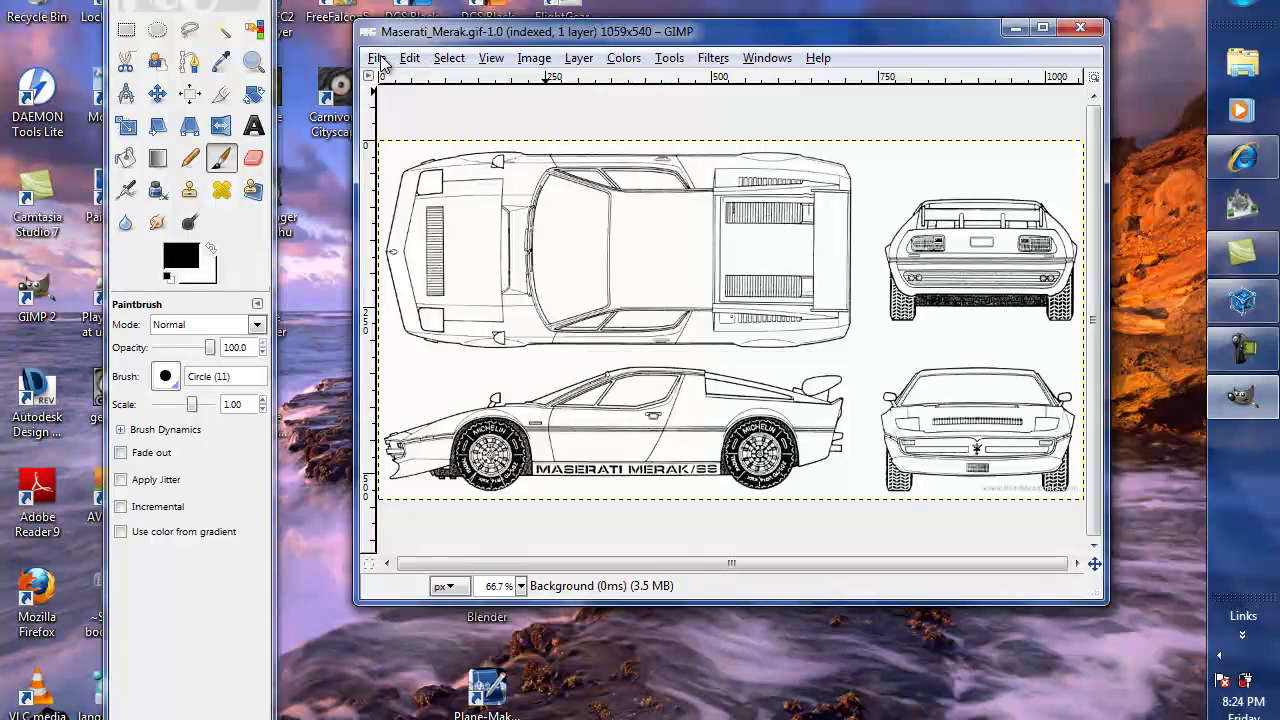
# - Draw a 738x323 rectangle selection around the car's top view
pyautogui.click(126, 30)
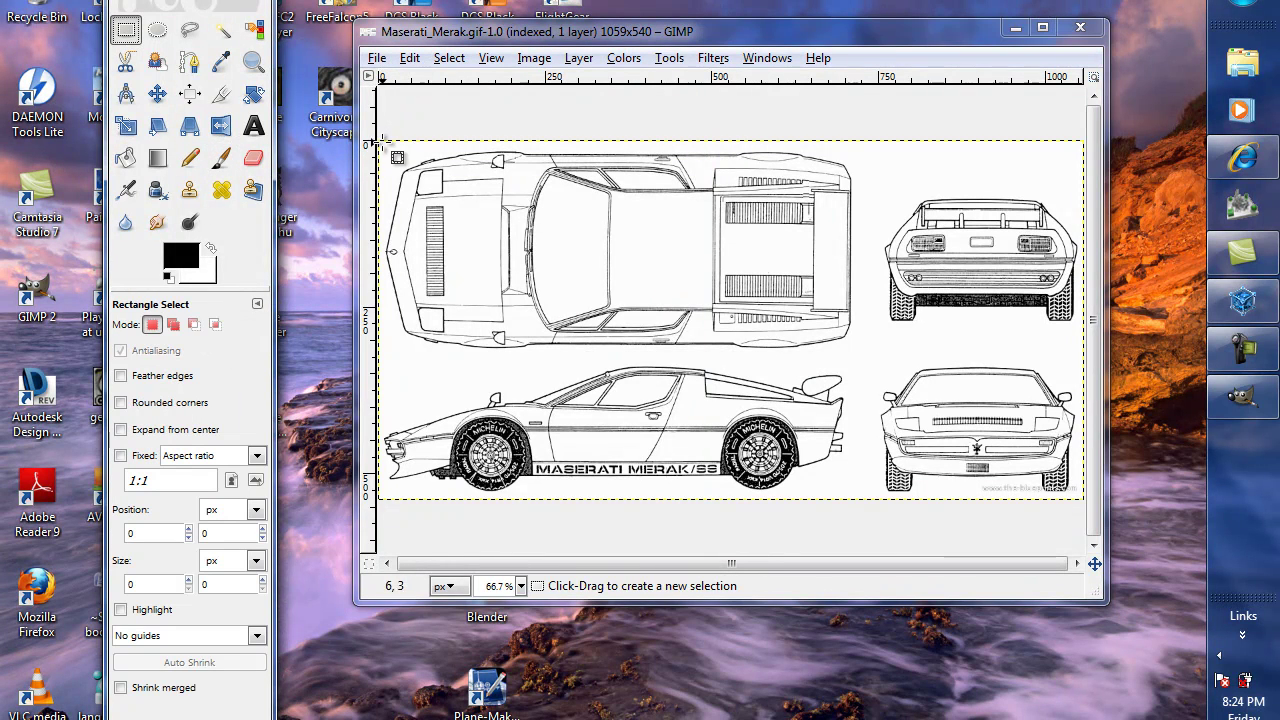
pyautogui.moveTo(380, 143); pyautogui.dragTo(872, 358)
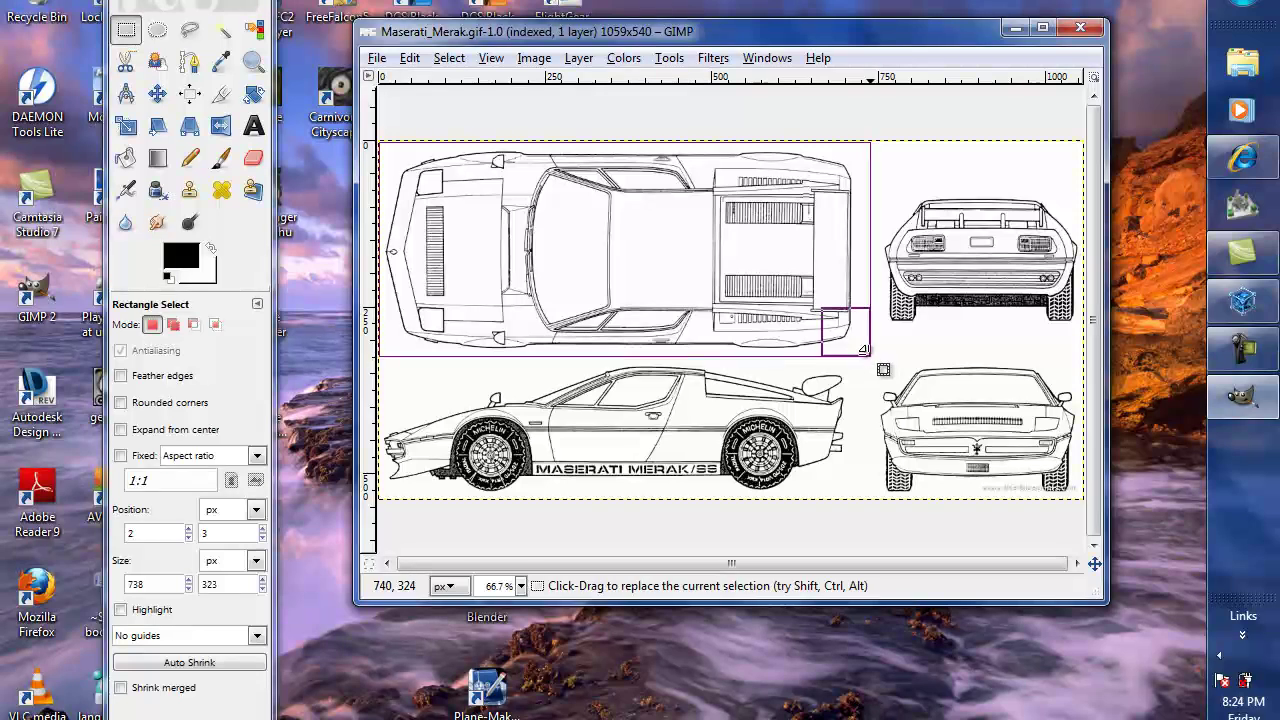
# - Copy the top view, create a new 1059×540 image, and paste it there as a floating selection
pyautogui.click(377, 59)
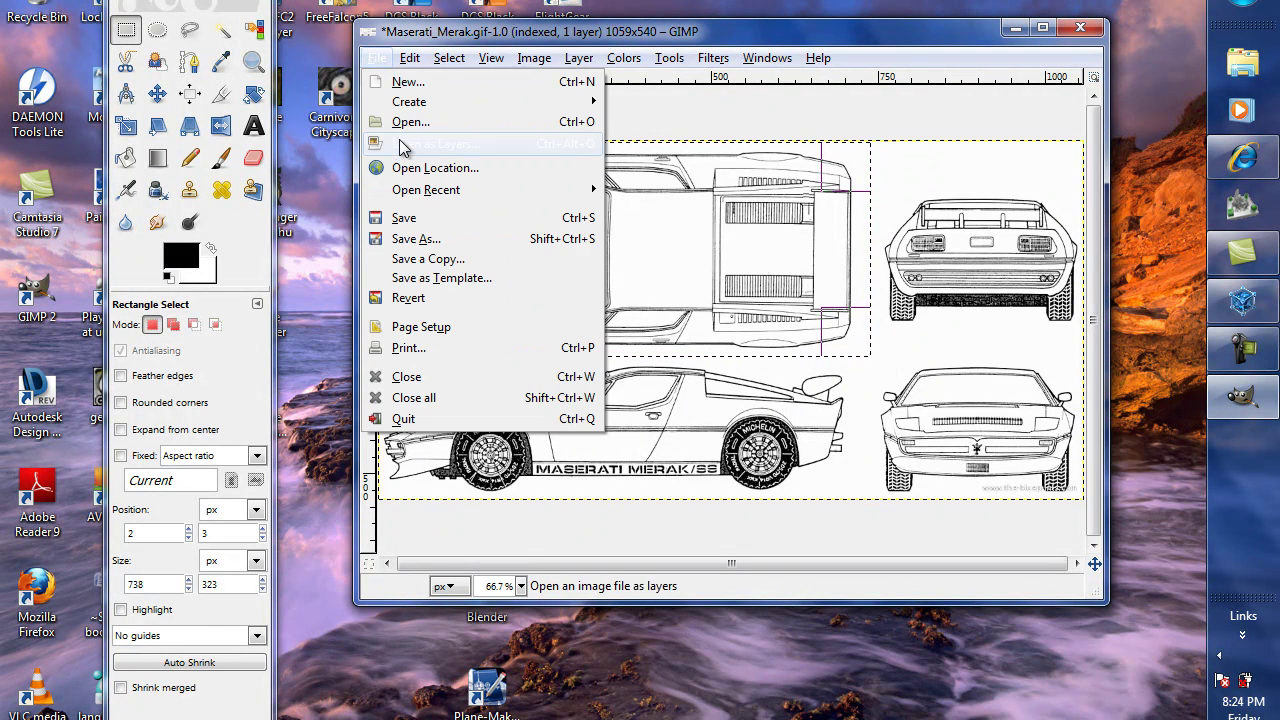
pyautogui.moveTo(412, 58)
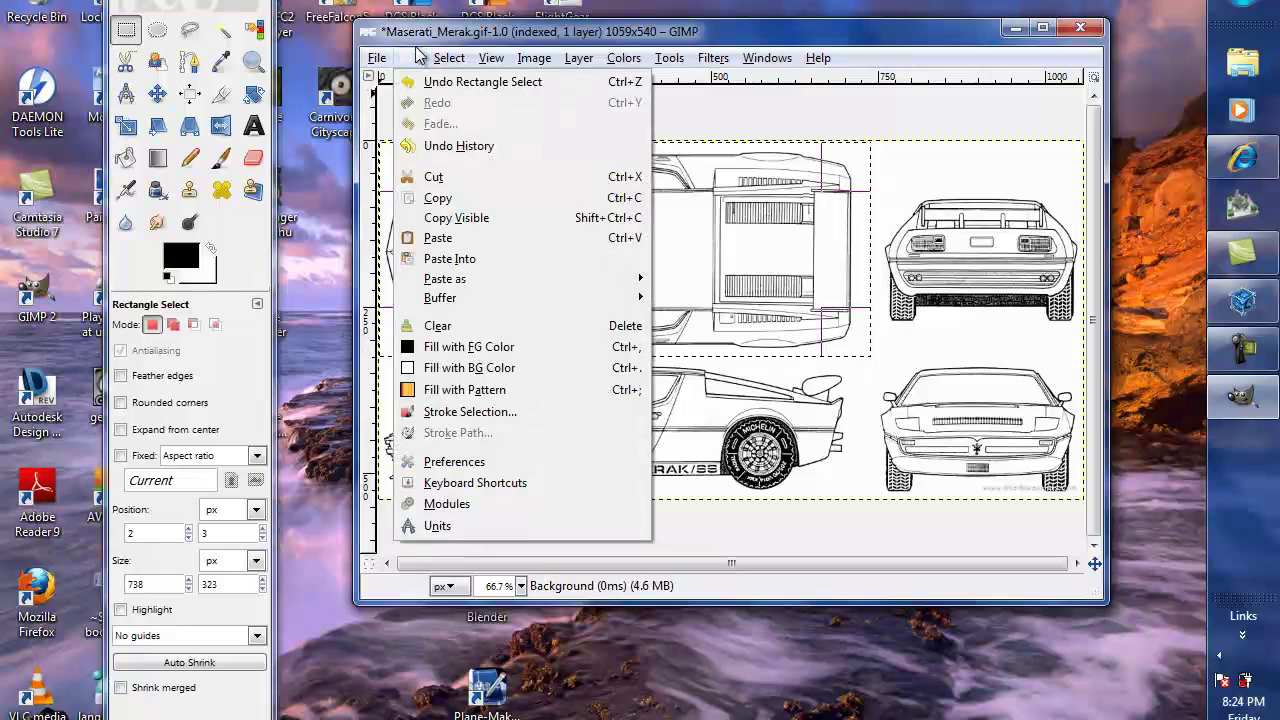
pyautogui.click(440, 198)
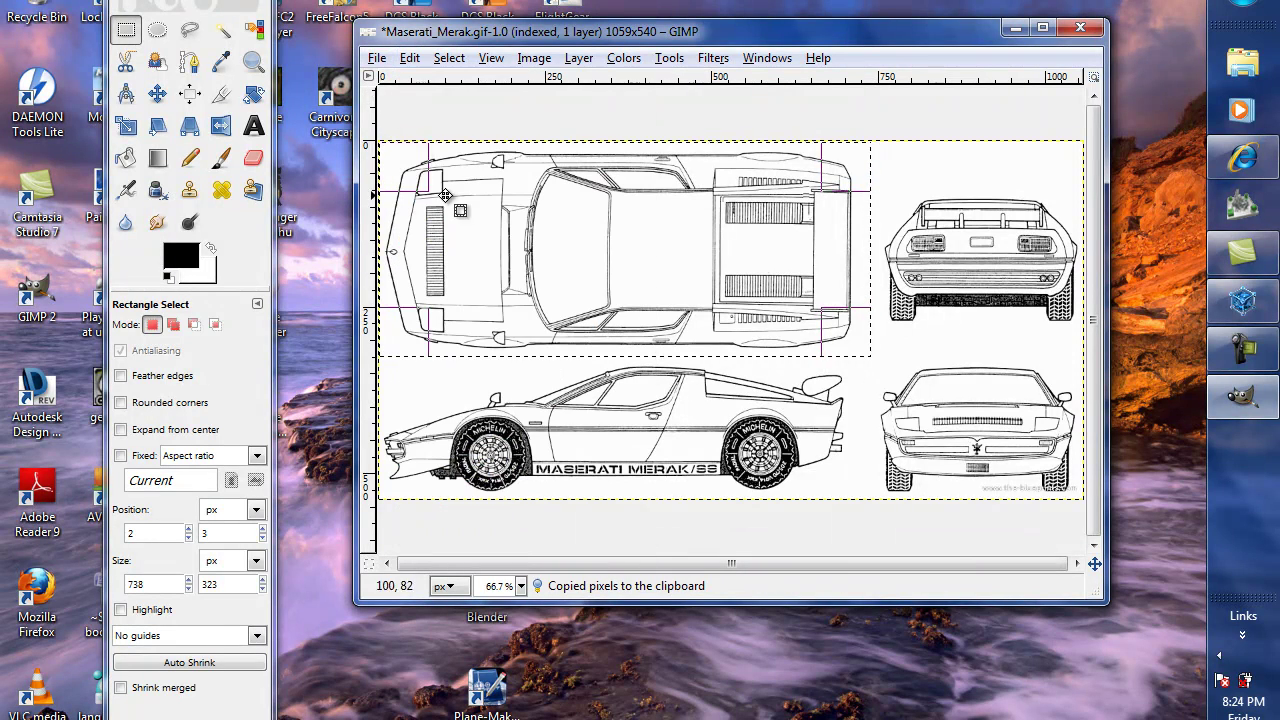
pyautogui.click(377, 58)
pyautogui.click(400, 84)
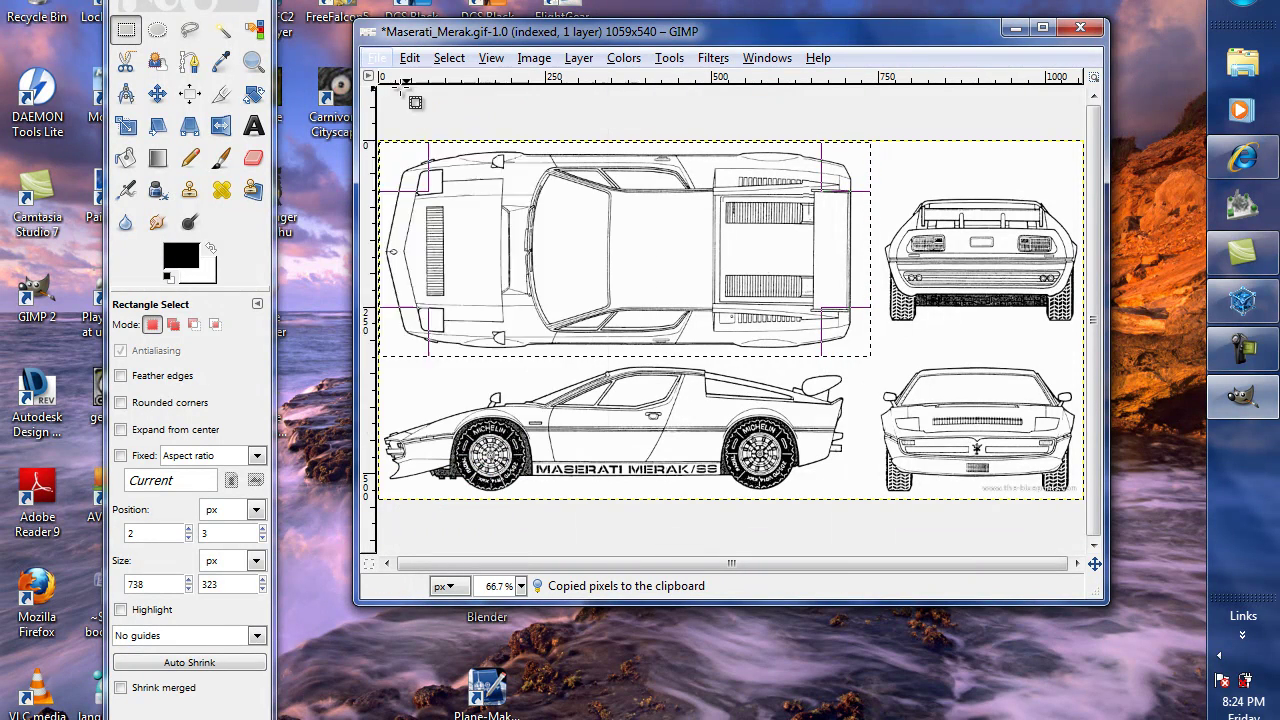
pyautogui.click(402, 357)
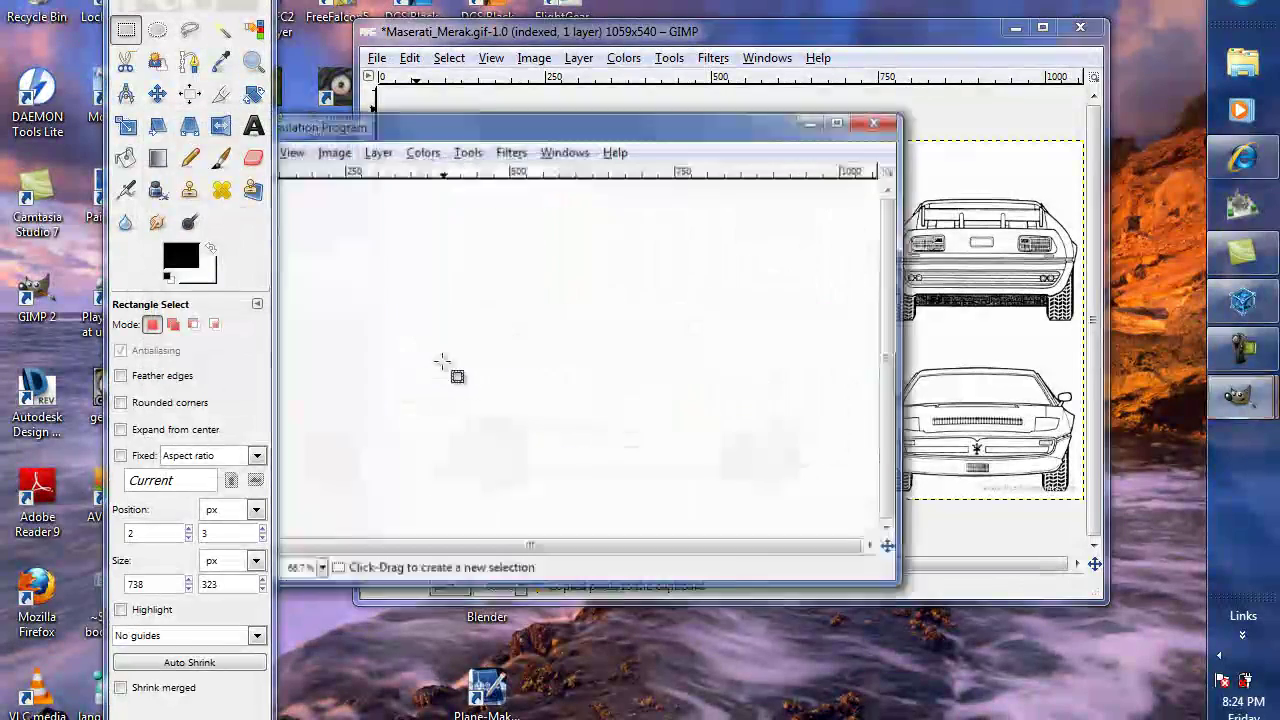
pyautogui.moveTo(461, 134); pyautogui.dragTo(568, 110)
pyautogui.hotkey('ctrl', 'v')
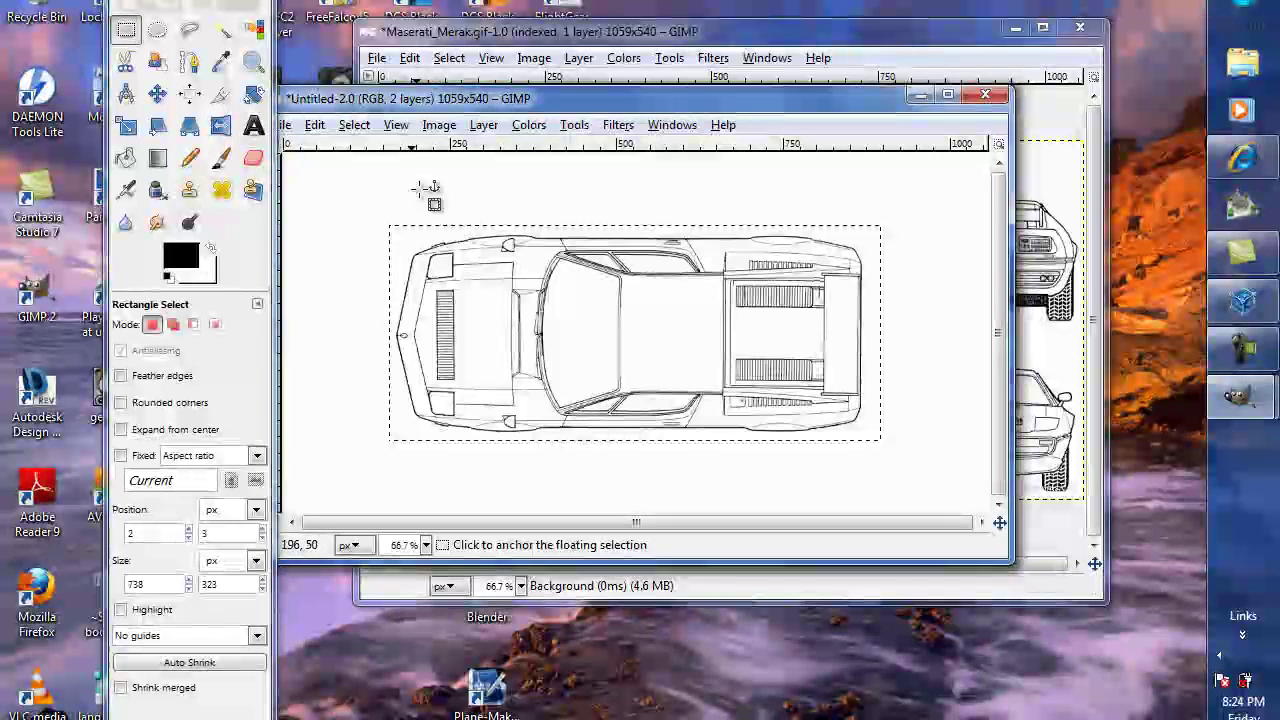
# - Anchor the pasted top view, invert the selection, crop to the 699x296 car outline, and open Save As
pyautogui.click(222, 31)
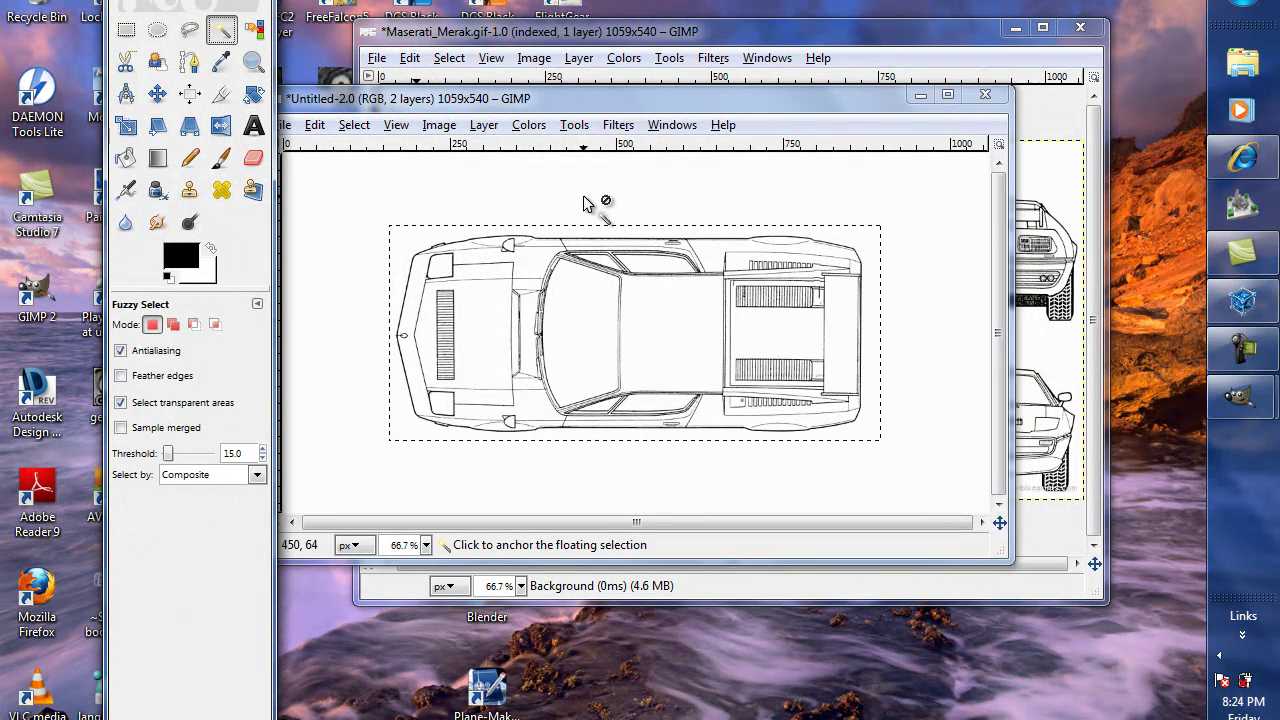
pyautogui.click(586, 203)
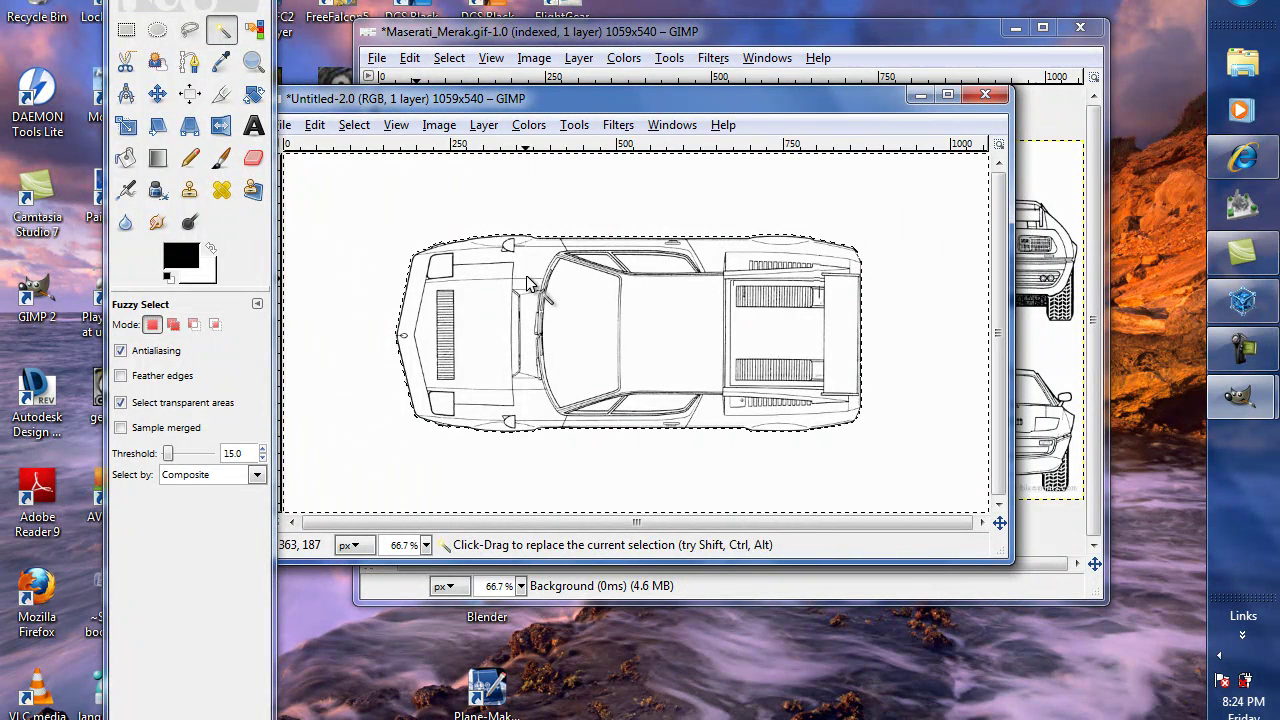
pyautogui.click(354, 125)
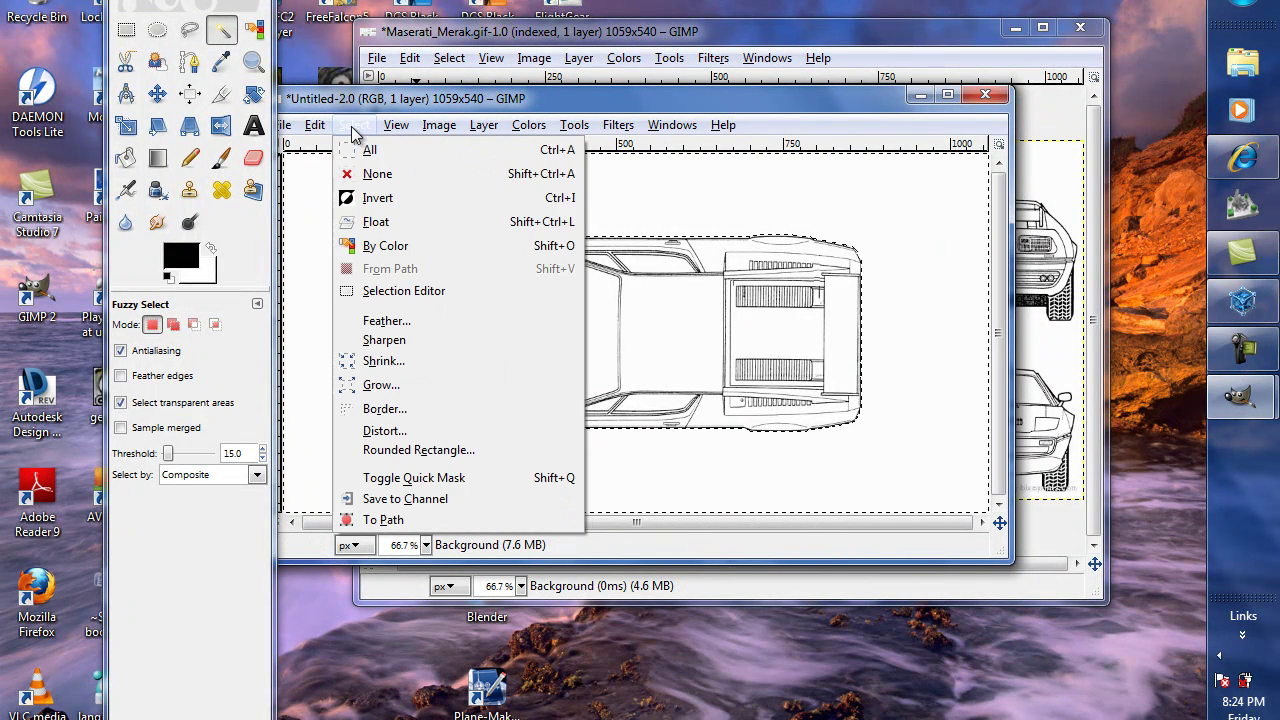
pyautogui.click(370, 200)
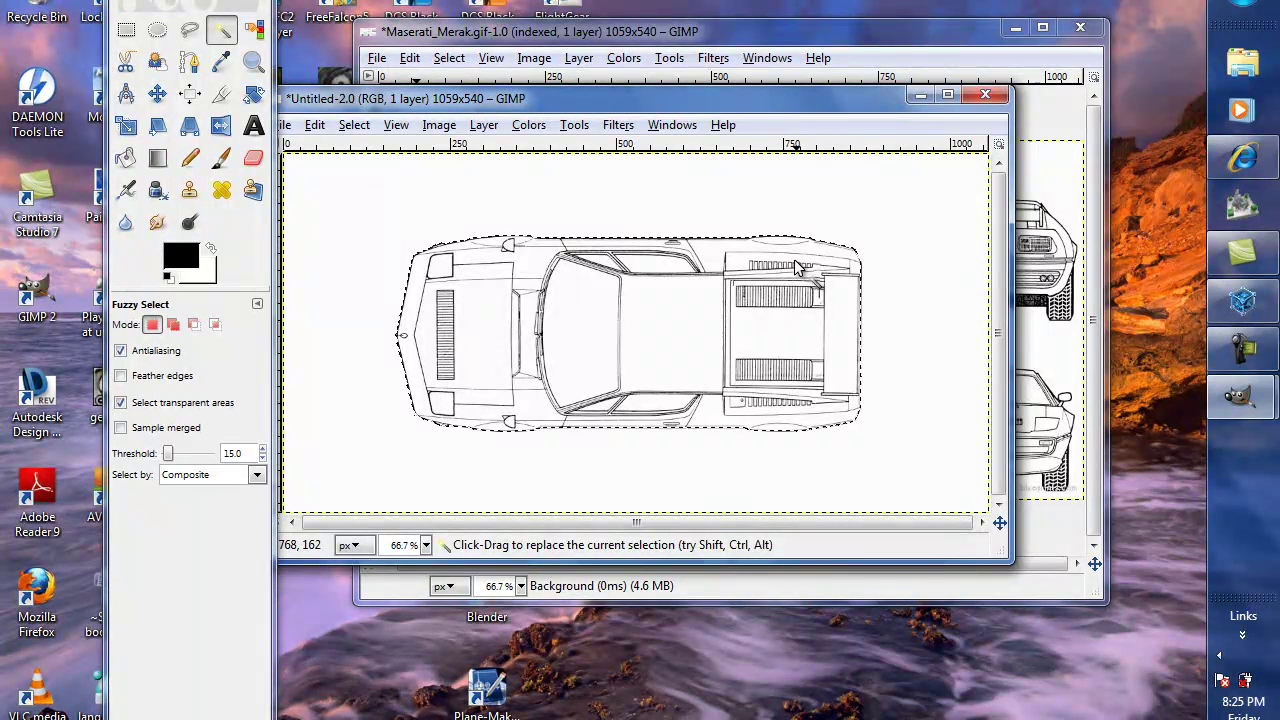
pyautogui.click(440, 125)
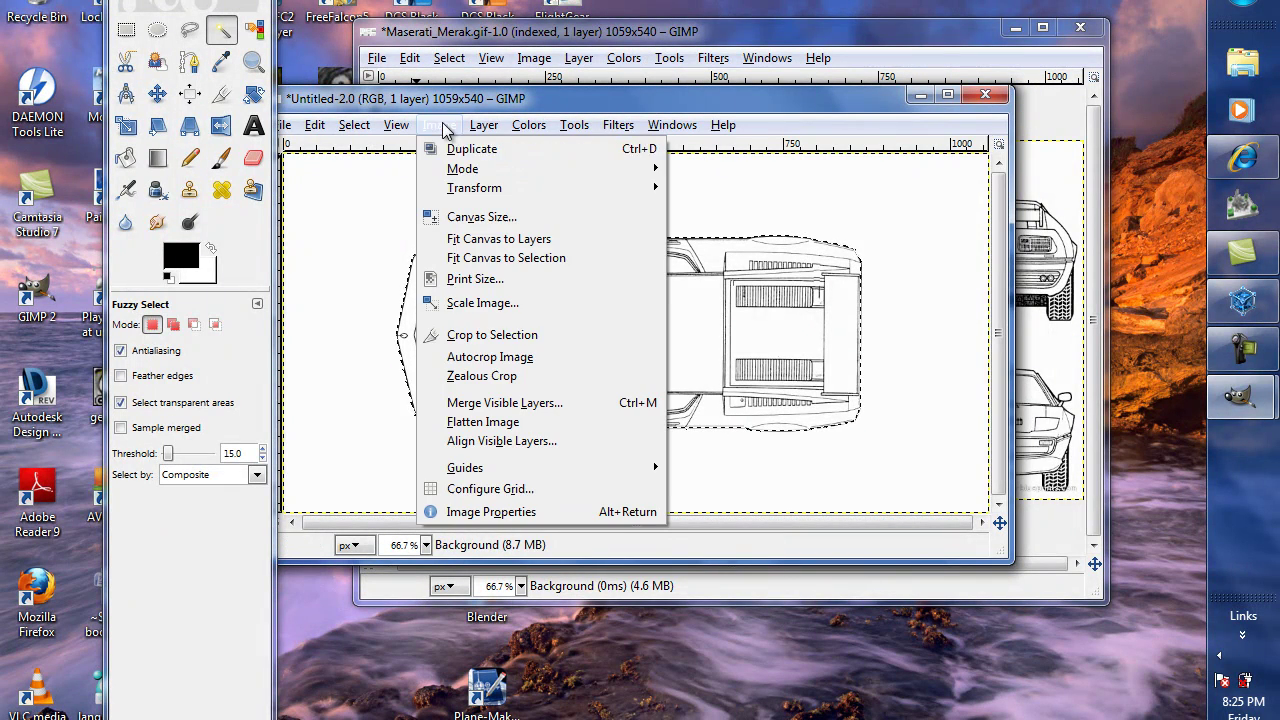
pyautogui.click(490, 338)
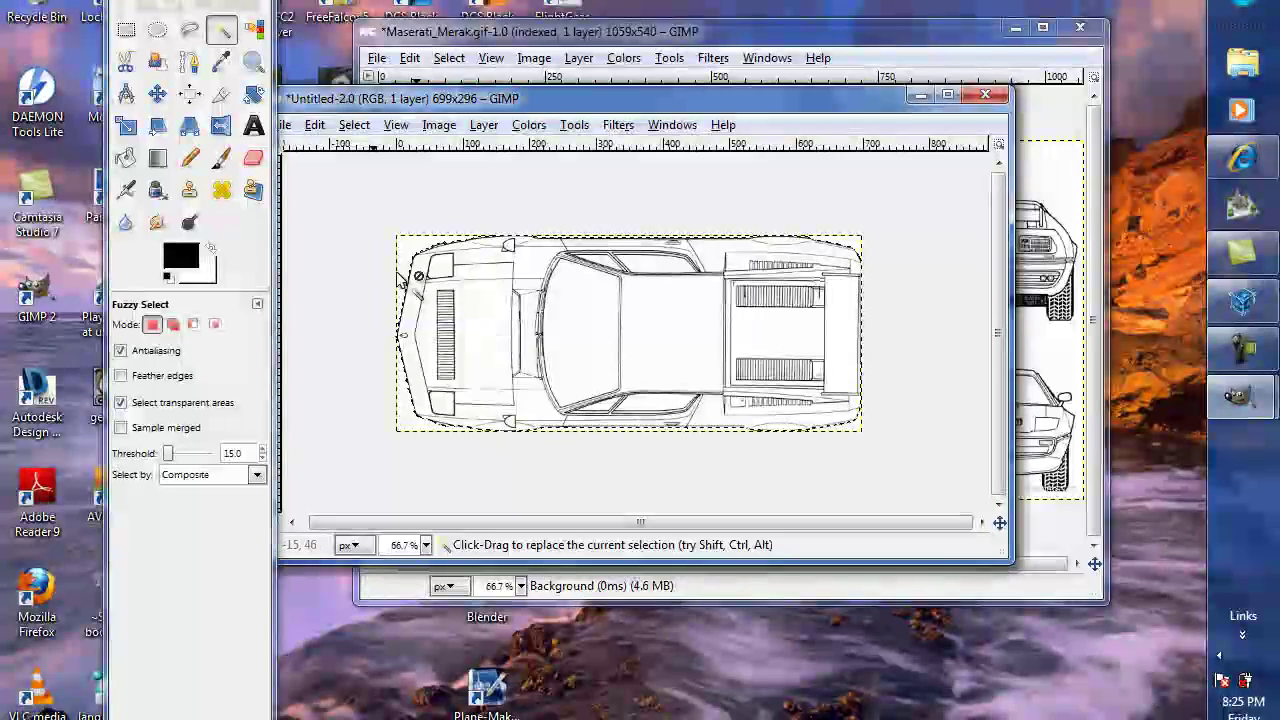
pyautogui.click(288, 128)
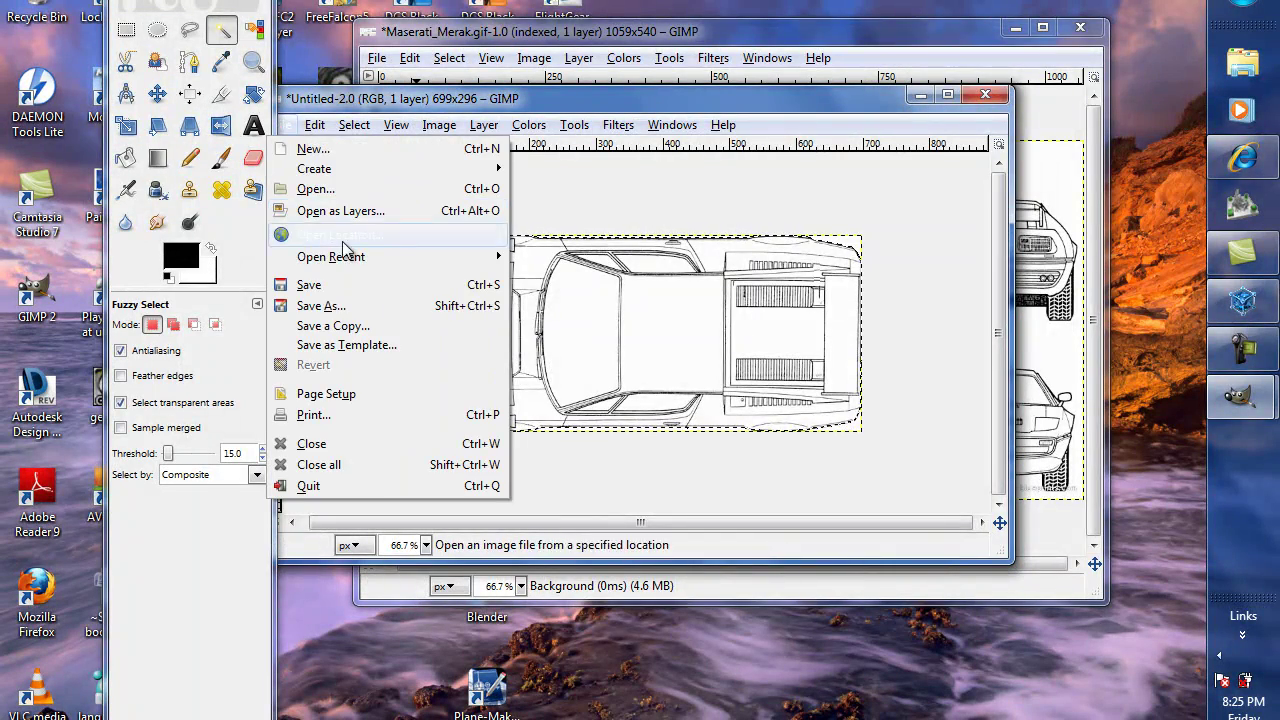
pyautogui.click(333, 309)
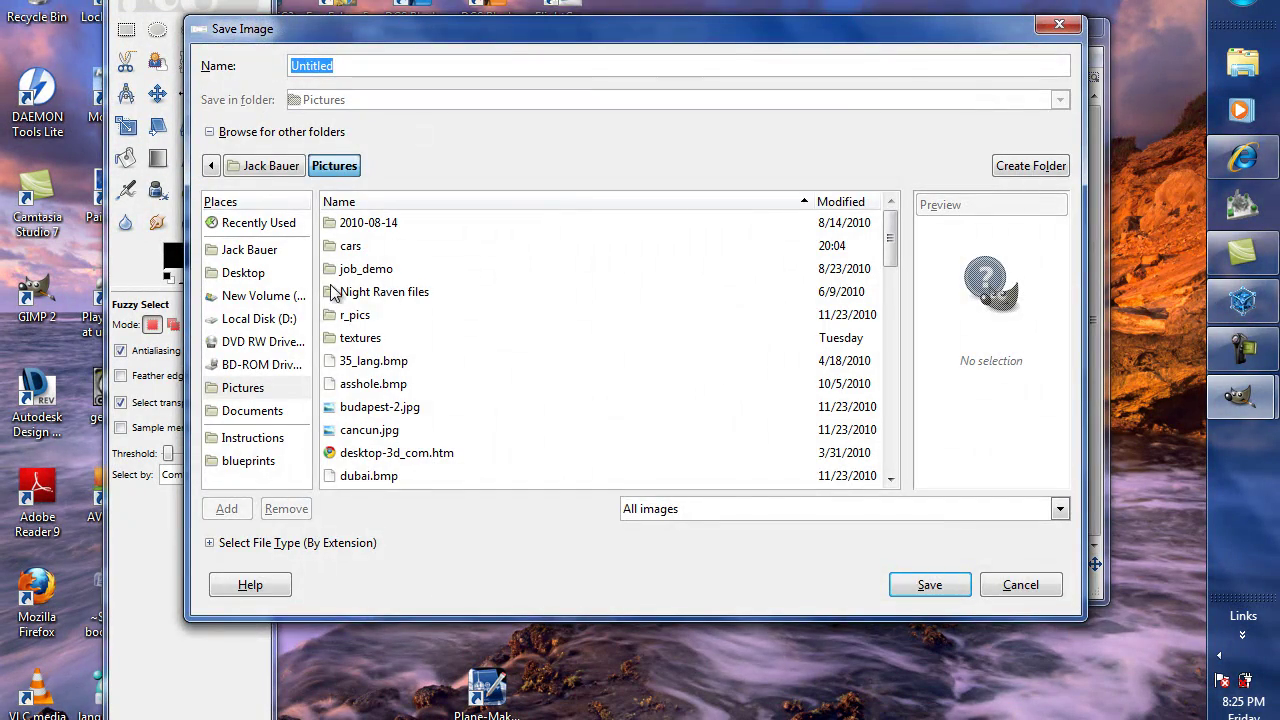
# - Browse to D:\Documents\blueprints\Merak and name the file top
pyautogui.click(284, 320)
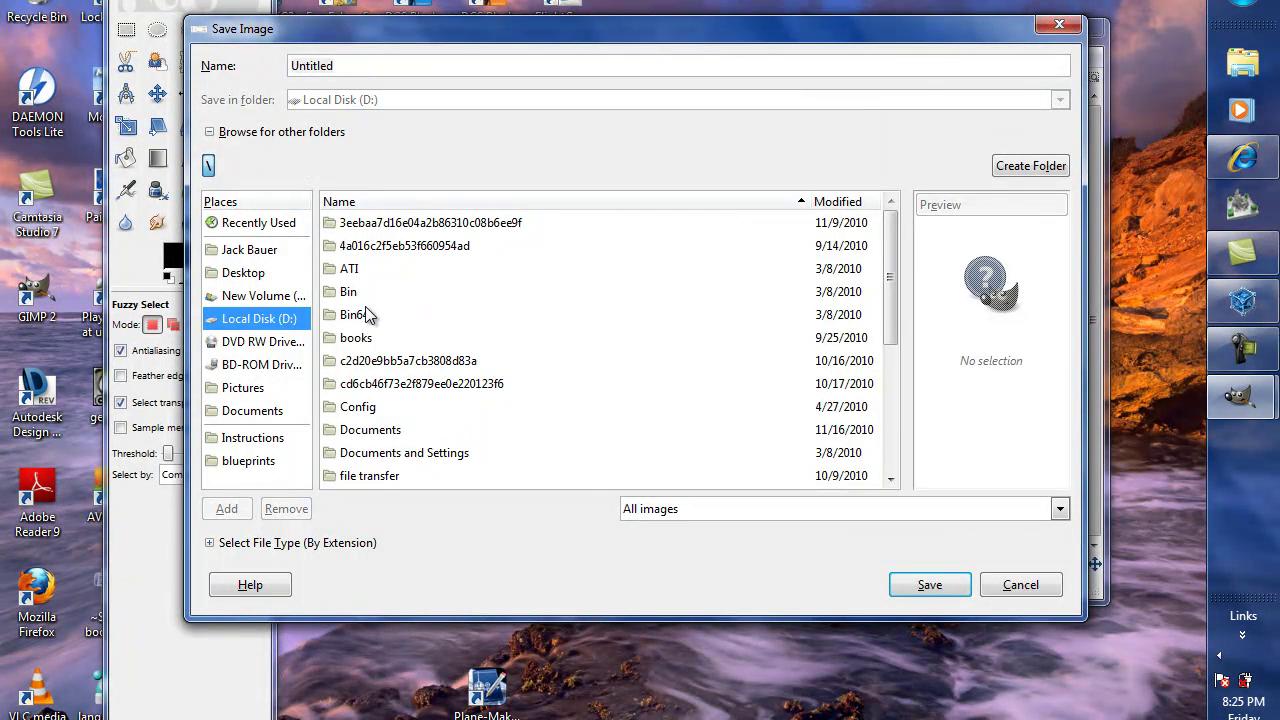
pyautogui.doubleClick(370, 430)
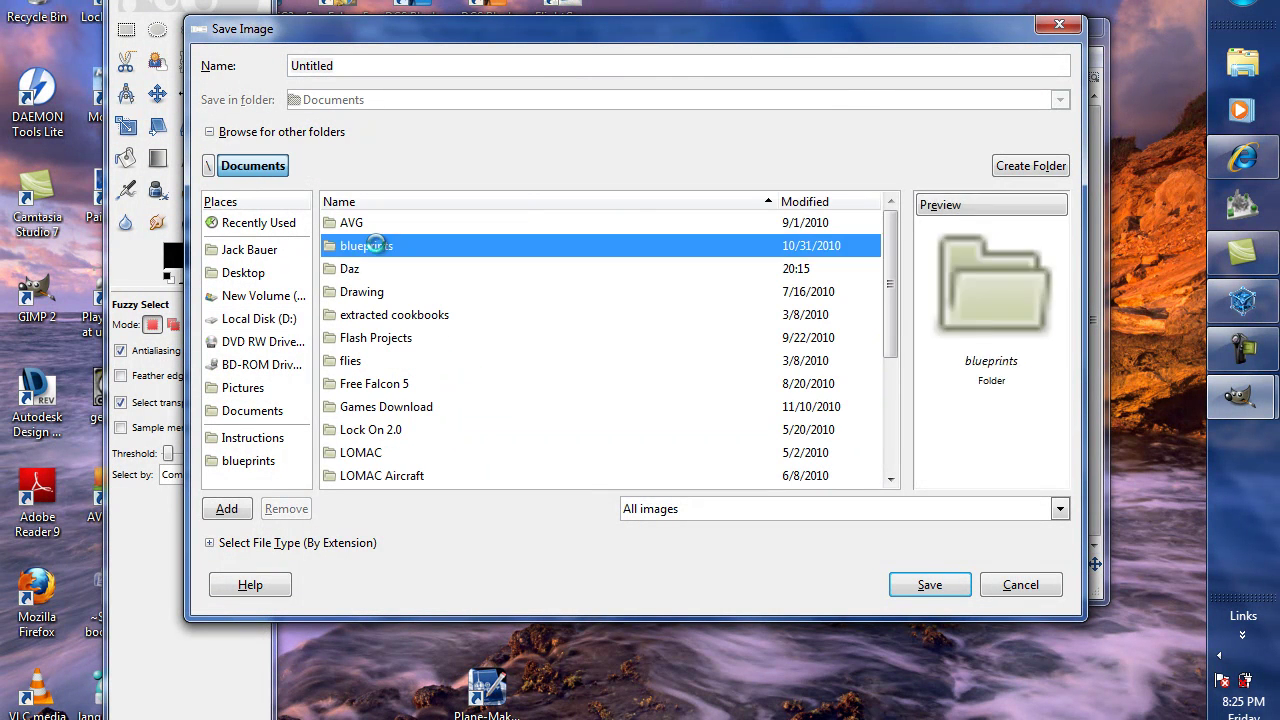
pyautogui.doubleClick(380, 248)
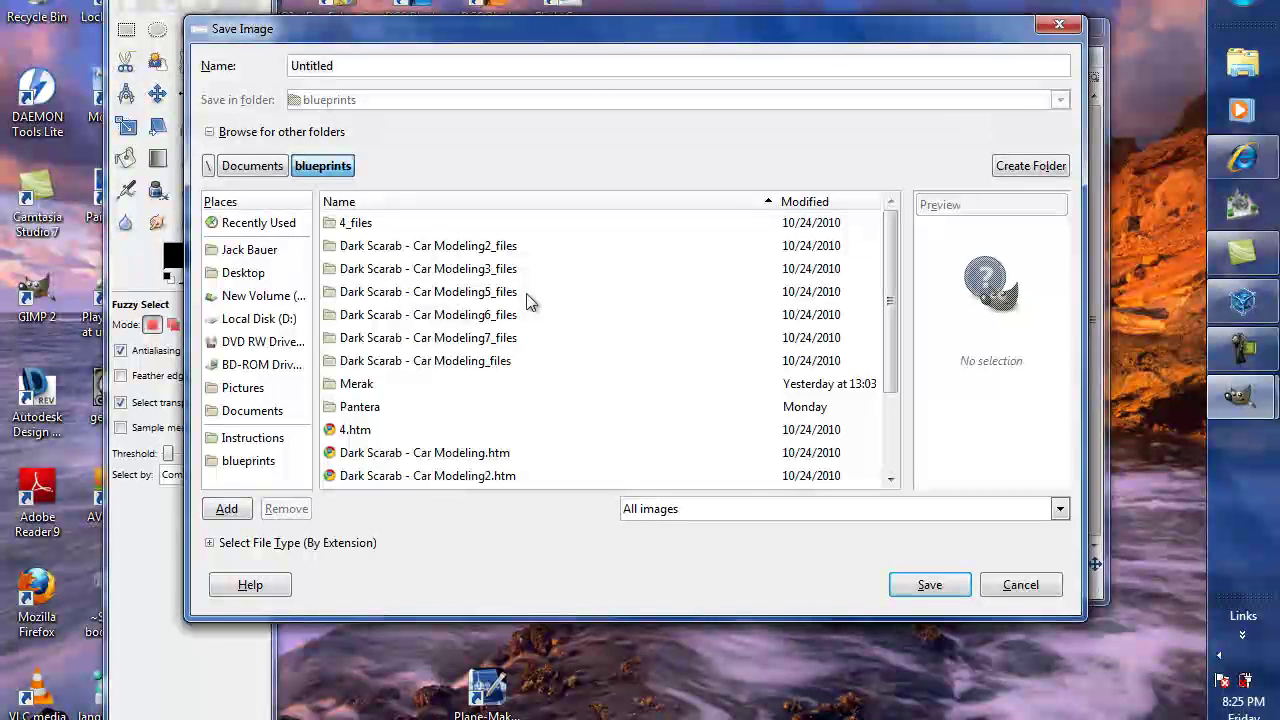
pyautogui.doubleClick(356, 384)
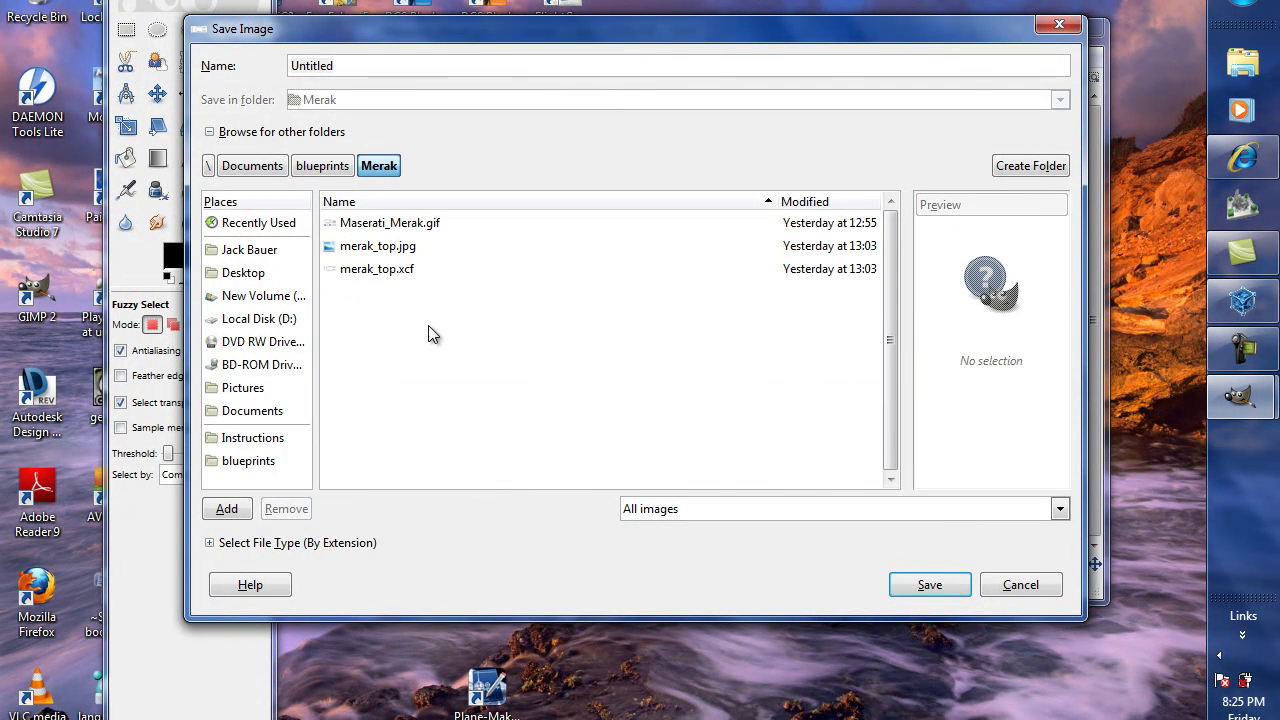
pyautogui.moveTo(369, 70); pyautogui.dragTo(284, 70)
pyautogui.write('top.jpg')
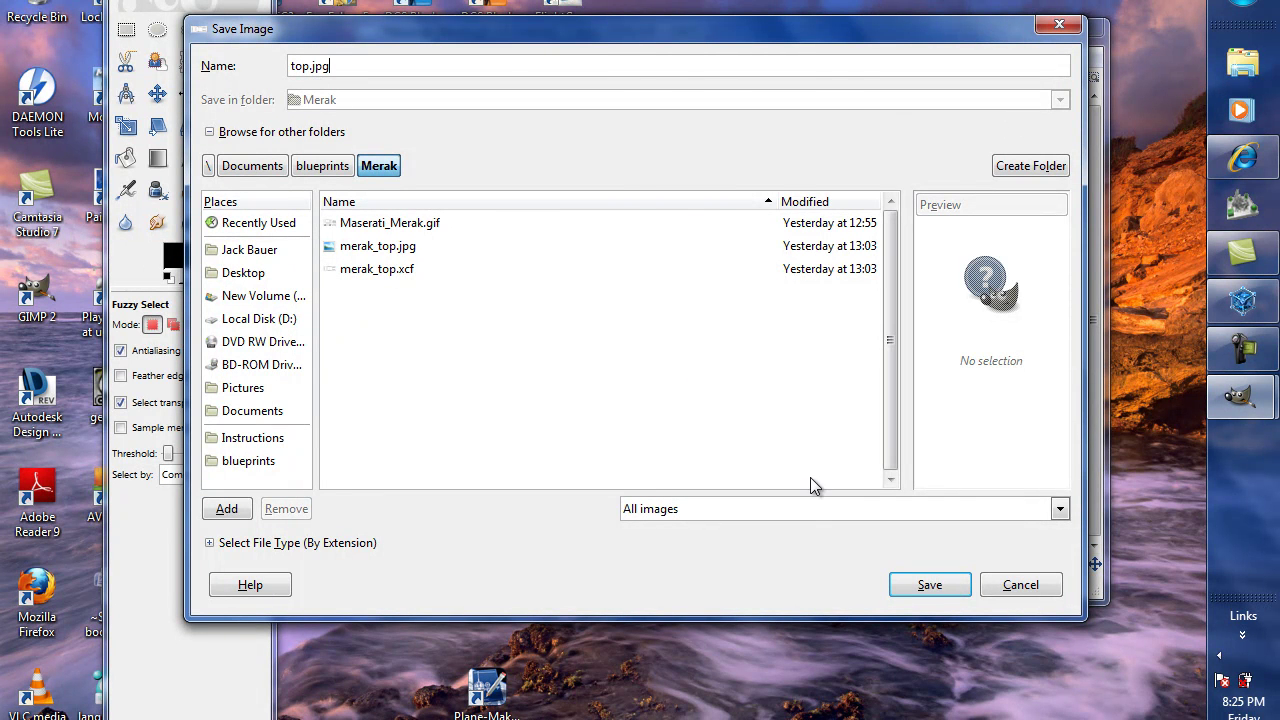
# - Save it as a JPEG at quality 85, then close the top.jpg window
pyautogui.click(796, 509)
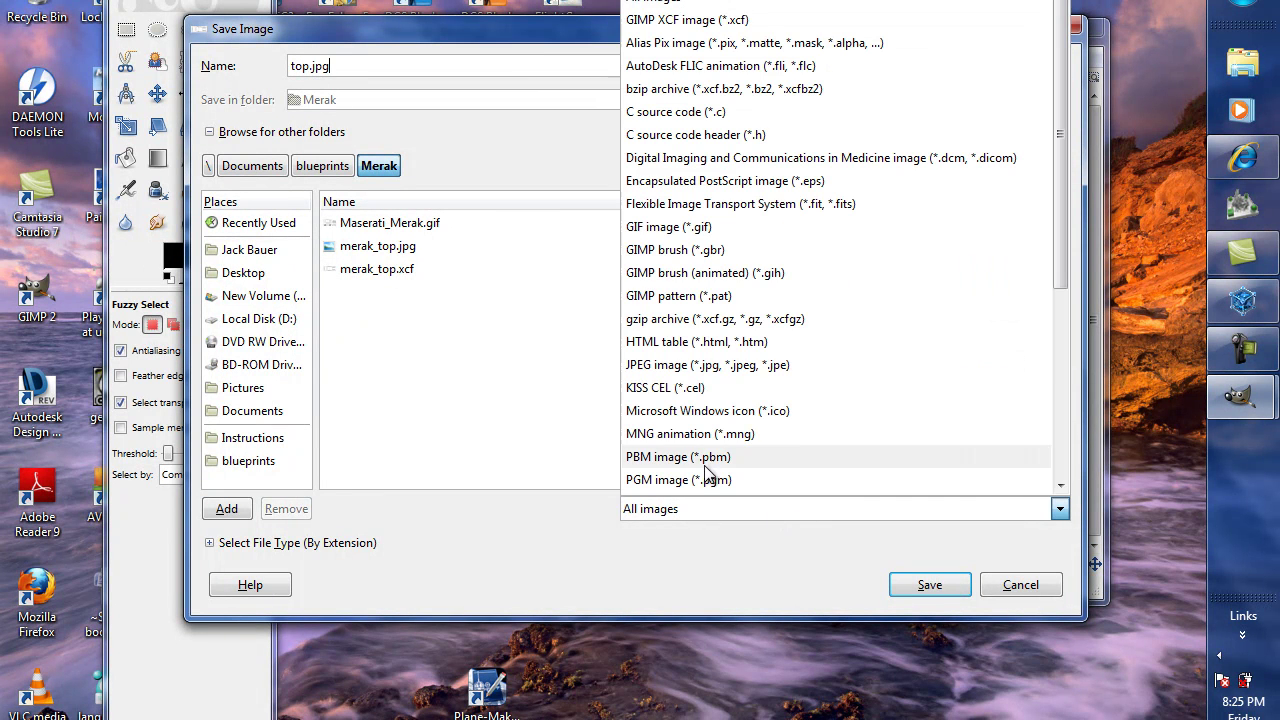
pyautogui.click(692, 368)
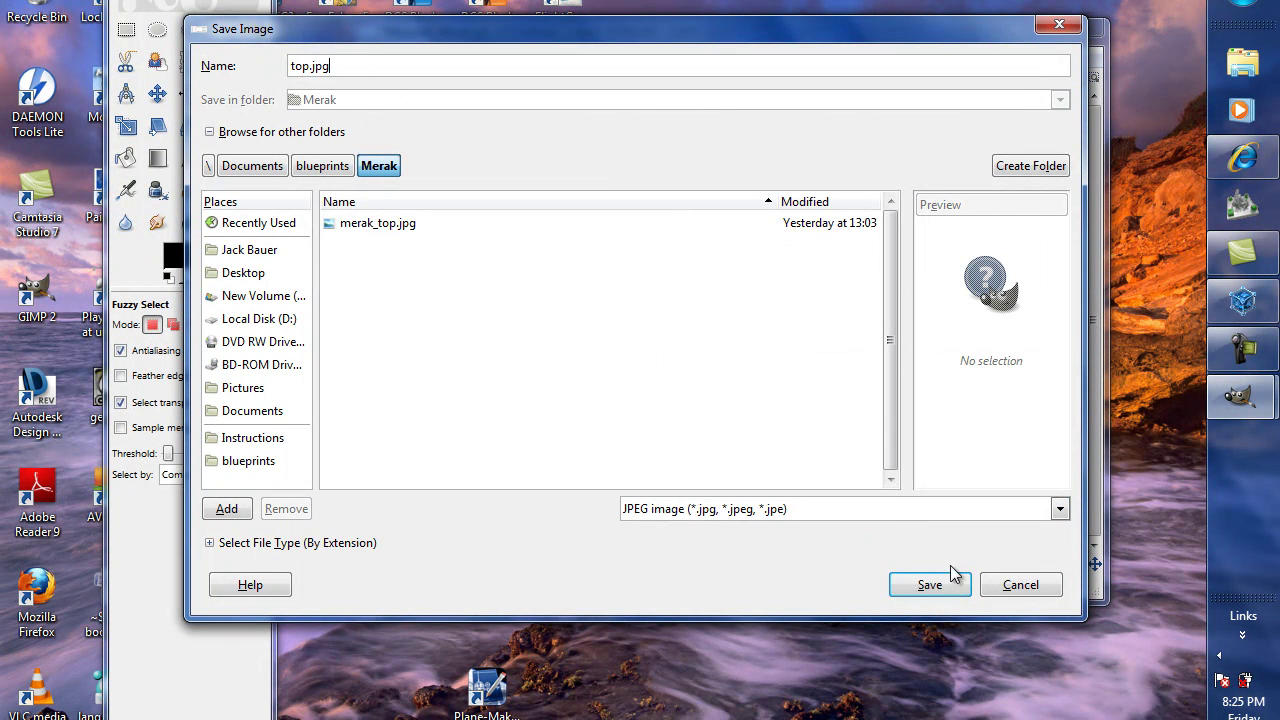
pyautogui.click(930, 585)
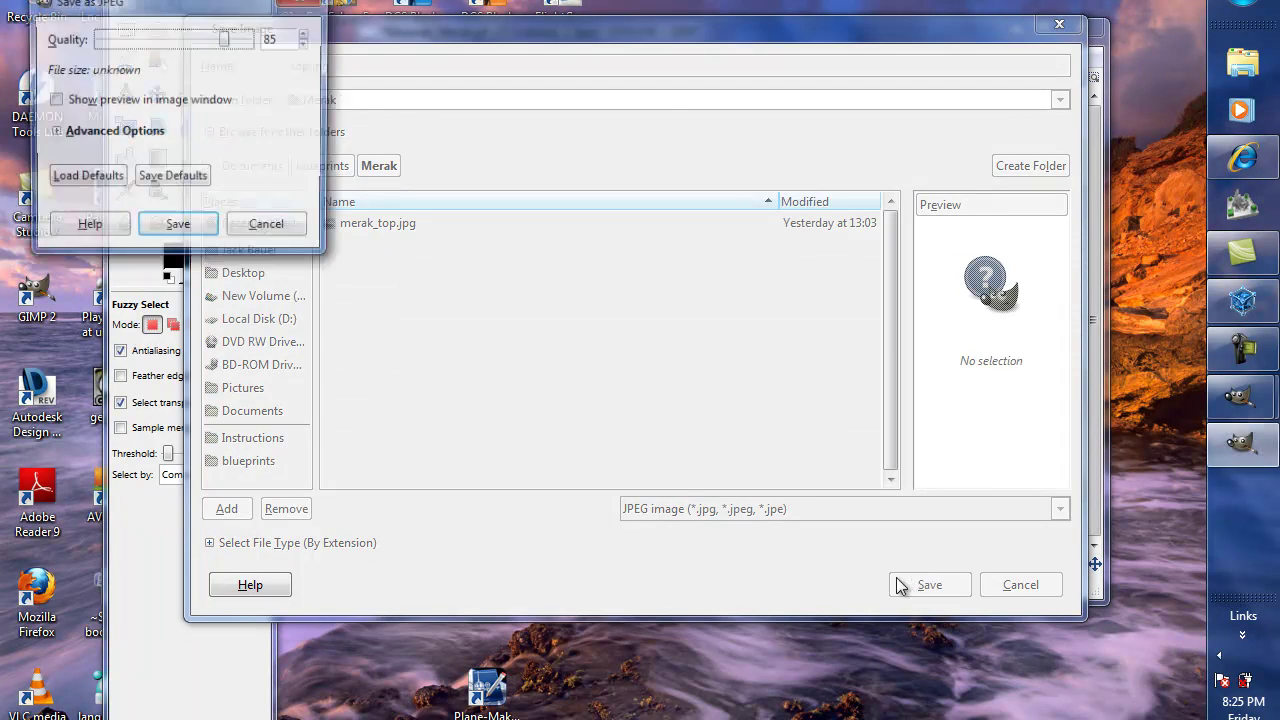
pyautogui.click(178, 228)
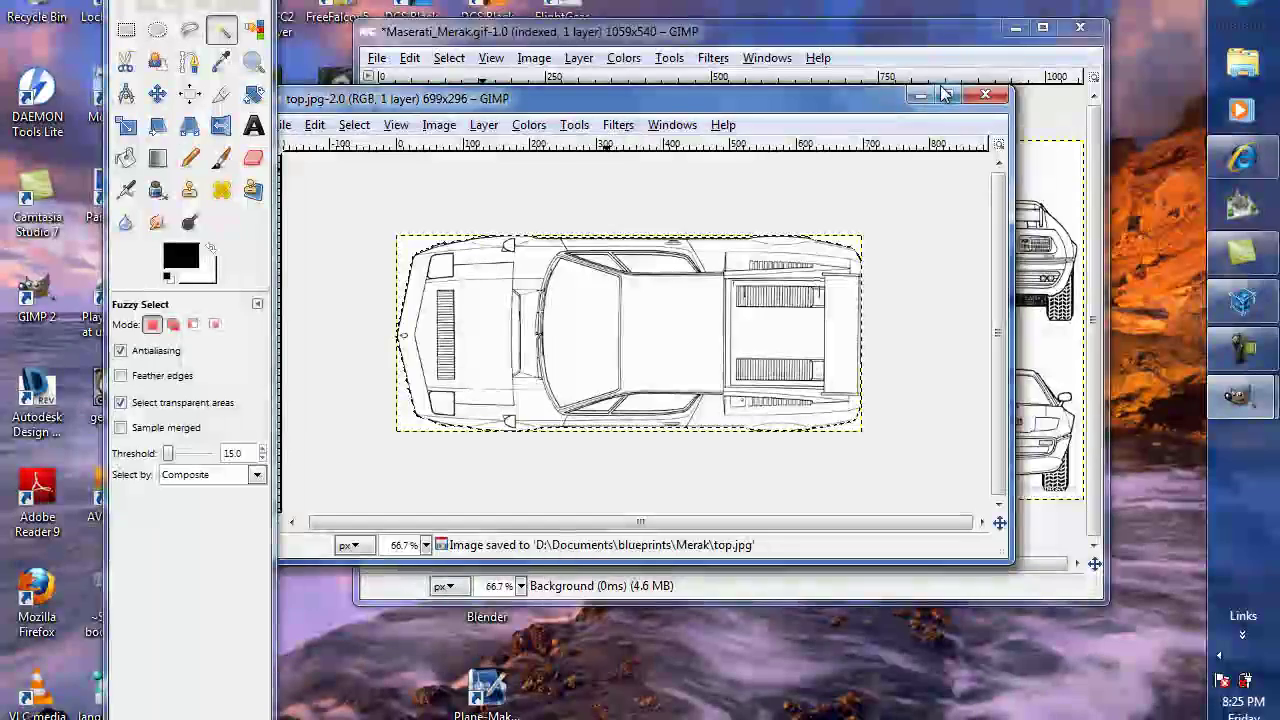
pyautogui.click(985, 94)
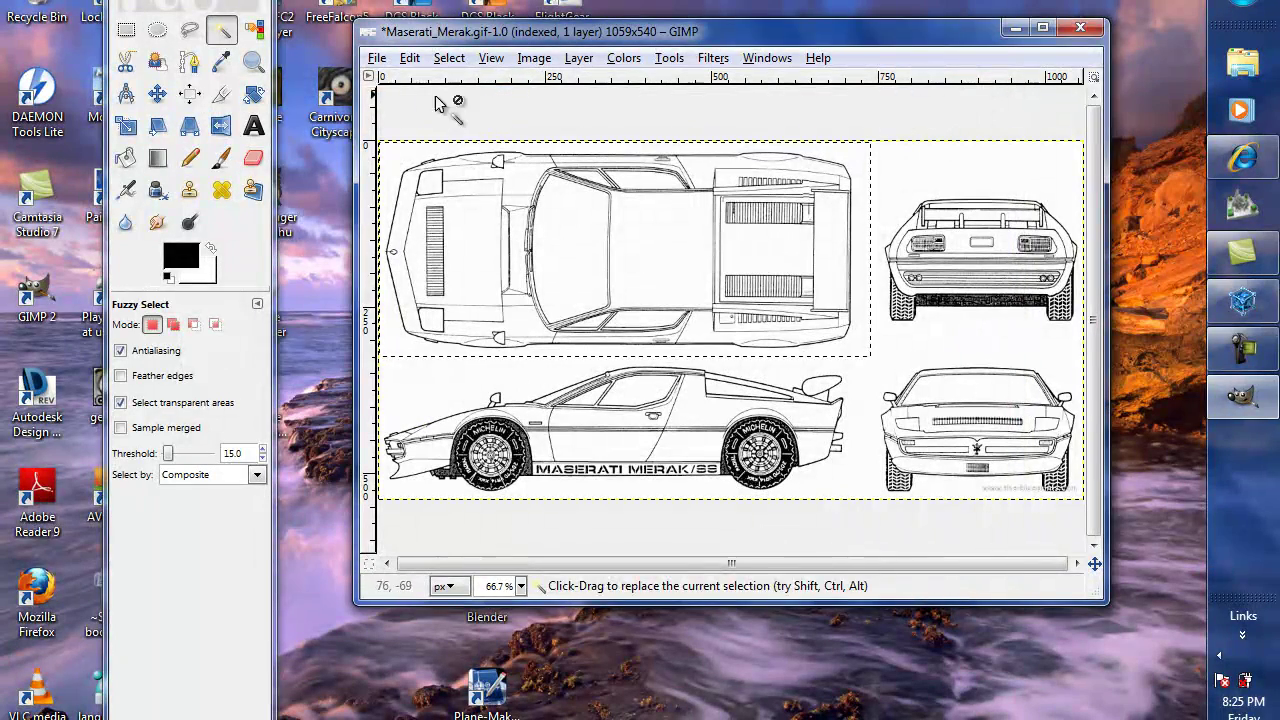
# - Rectangle-select the car's side view in the blueprint and copy it
pyautogui.click(127, 32)
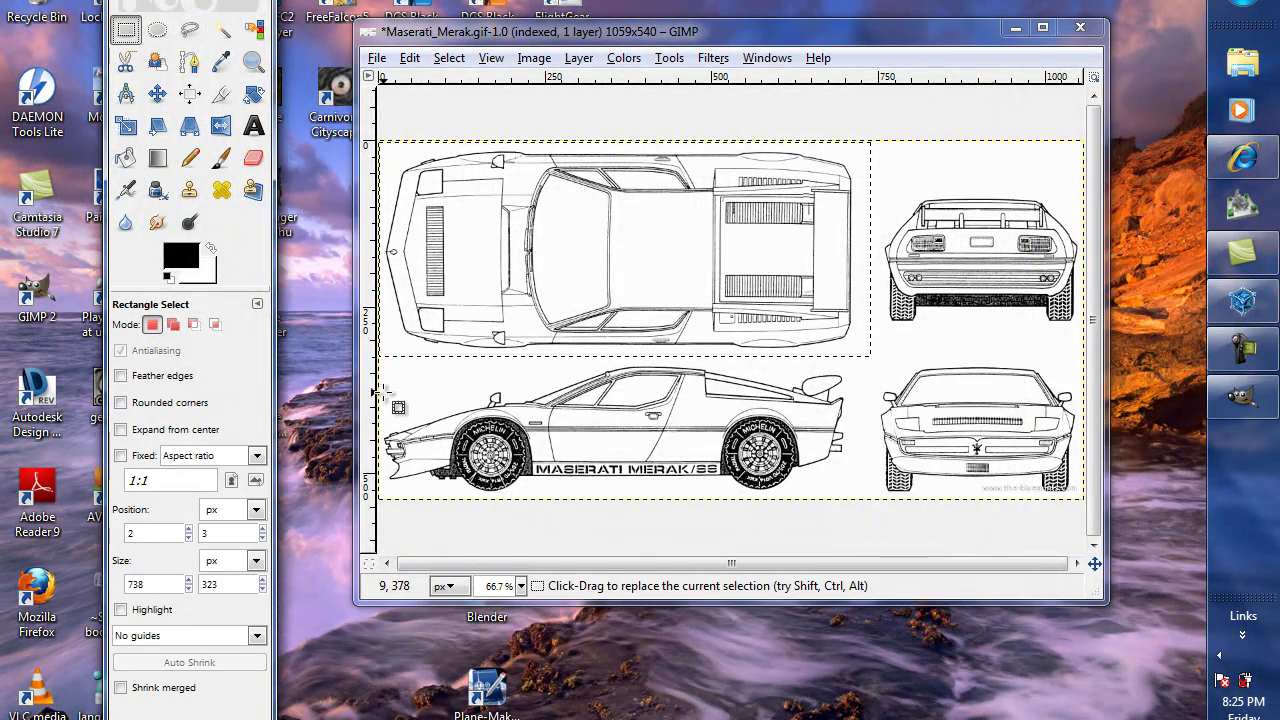
pyautogui.moveTo(382, 359); pyautogui.dragTo(877, 501)
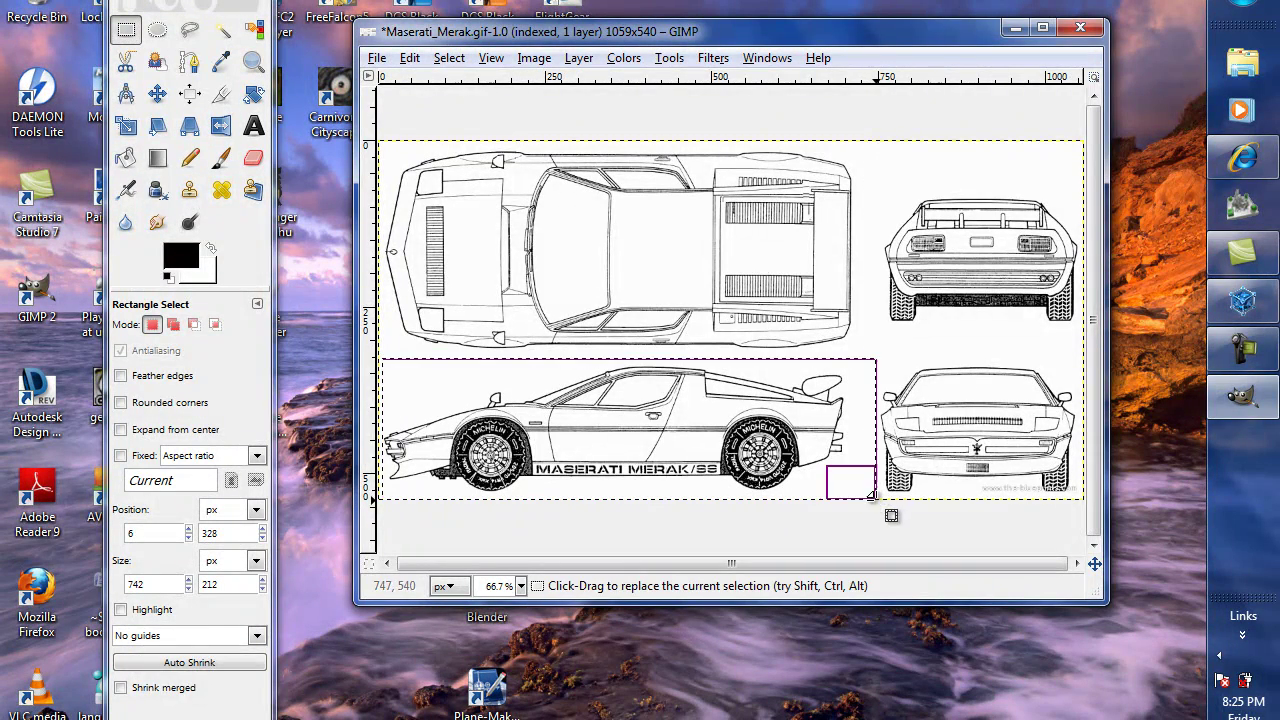
pyautogui.click(414, 60)
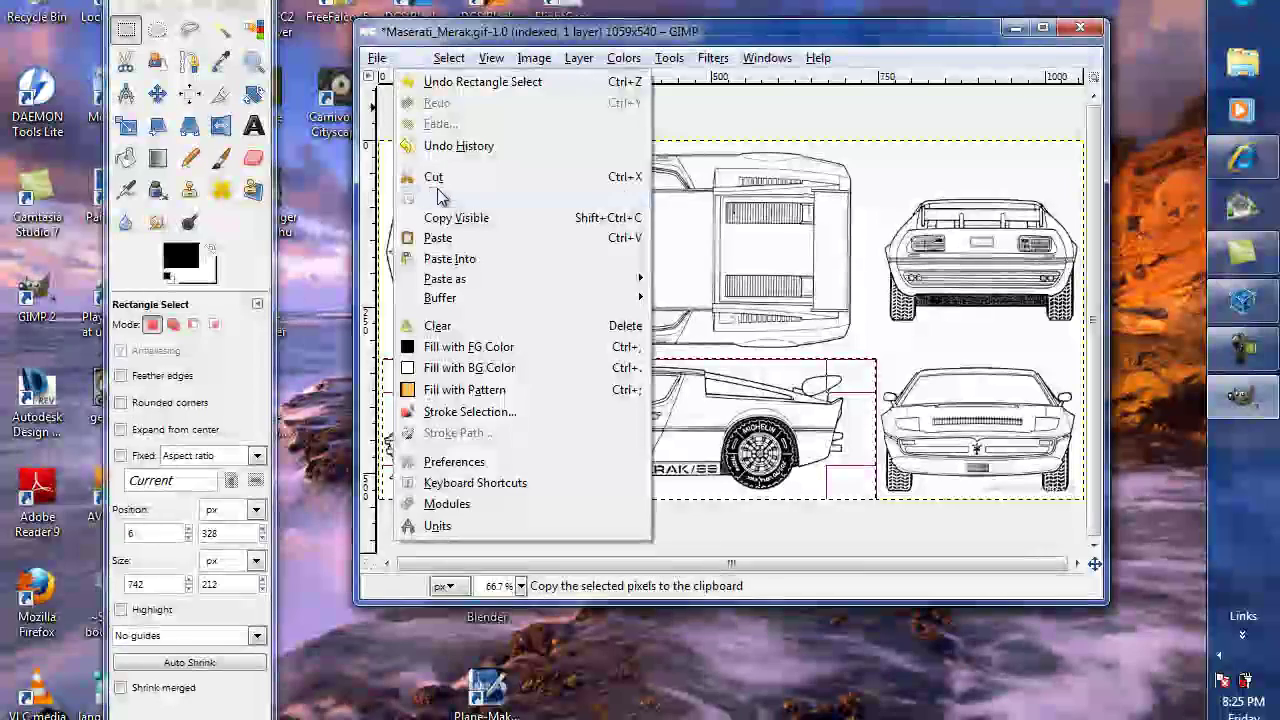
pyautogui.click(437, 197)
# - Create a new 1059x540 image and paste the side view into it
pyautogui.click(383, 60)
pyautogui.click(400, 82)
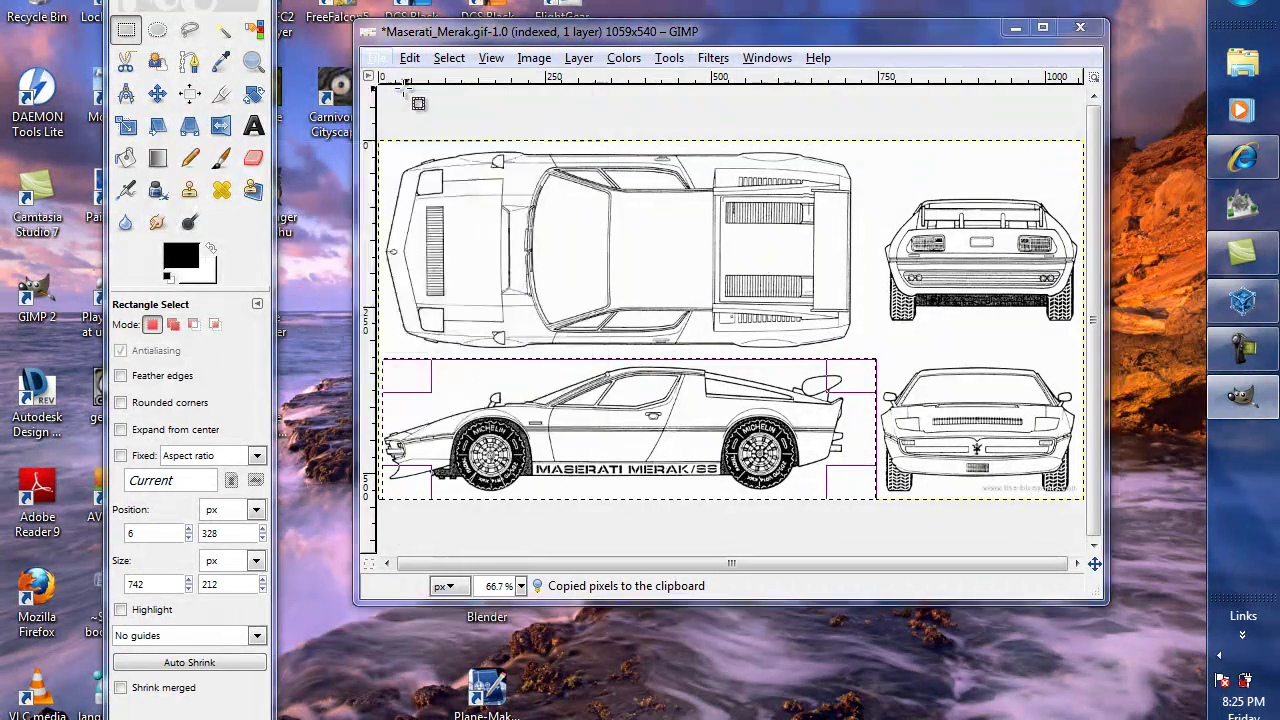
pyautogui.click(396, 358)
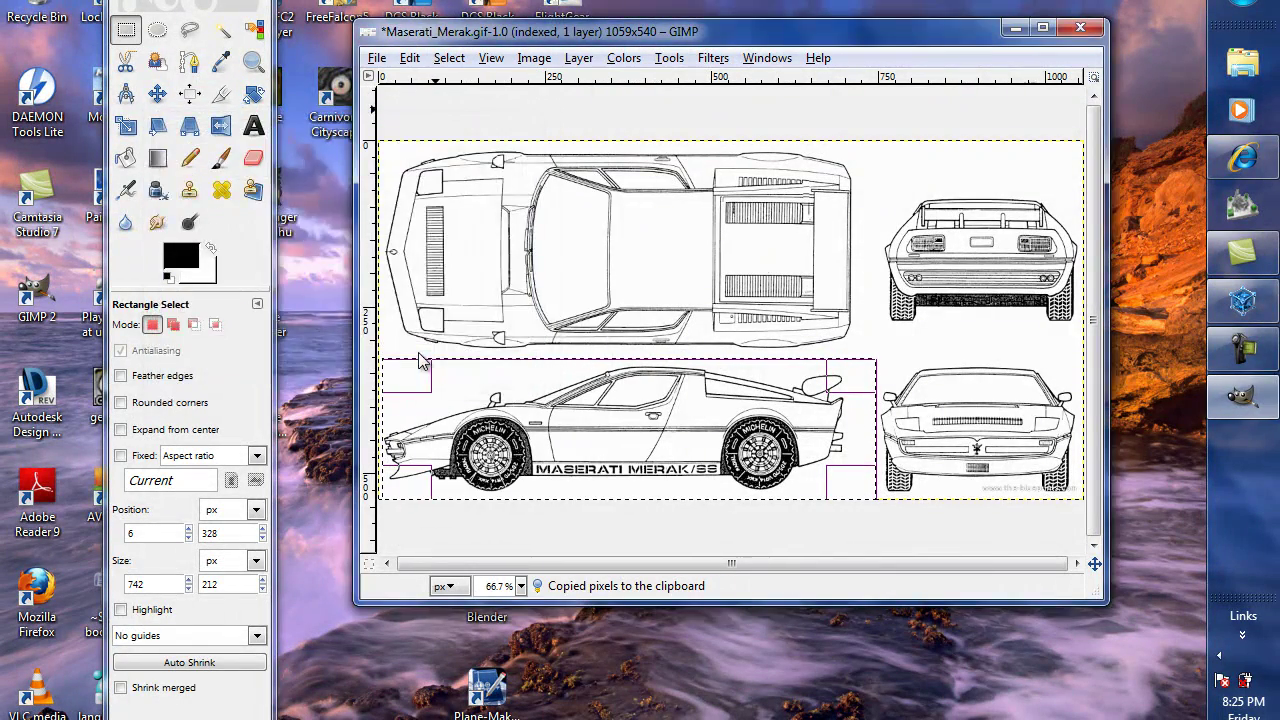
pyautogui.hotkey('ctrl', 'v')
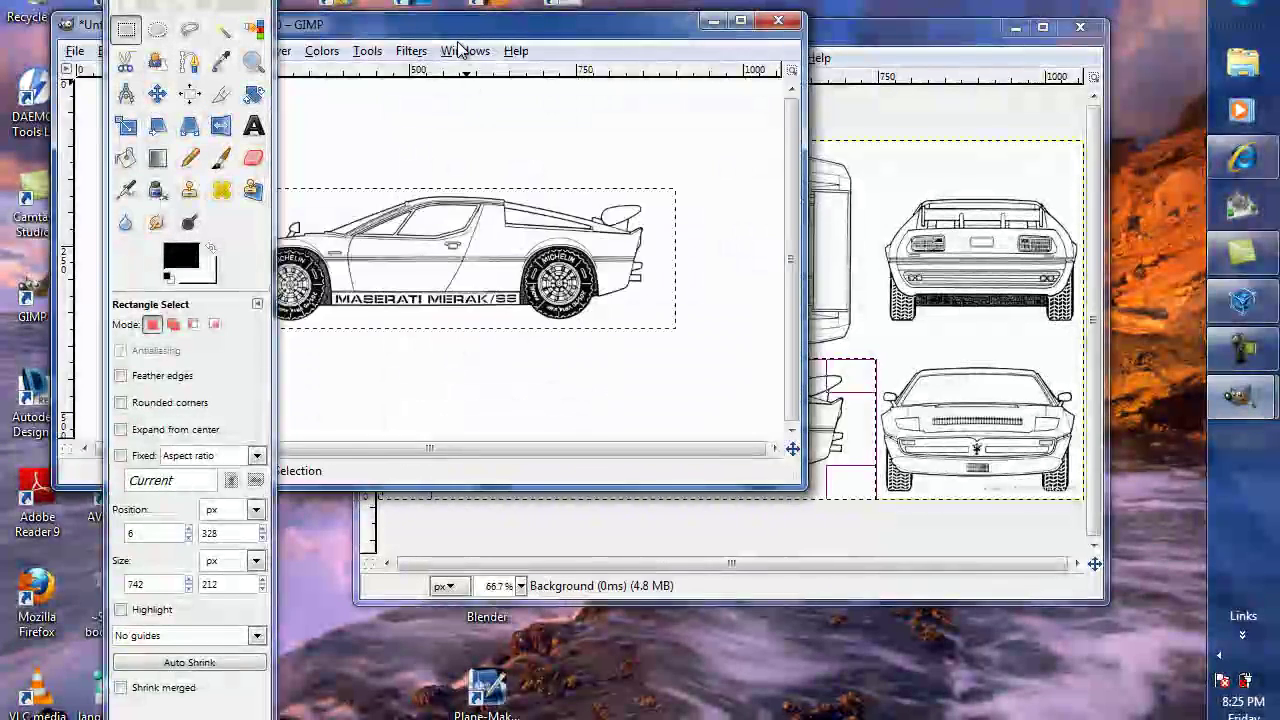
pyautogui.moveTo(490, 37); pyautogui.dragTo(722, 37)
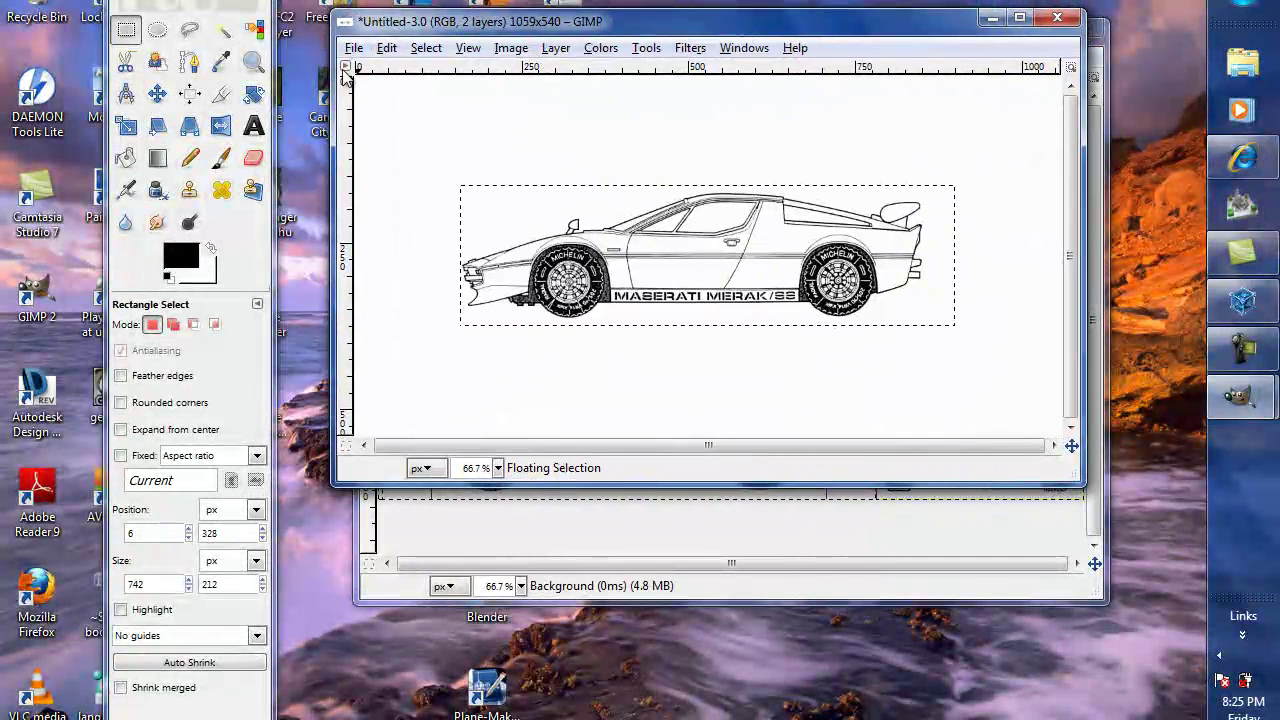
# - Fuzzy-select the white background, invert it, crop the side view to 691x188, and open Save As
pyautogui.click(222, 30)
pyautogui.click(565, 135)
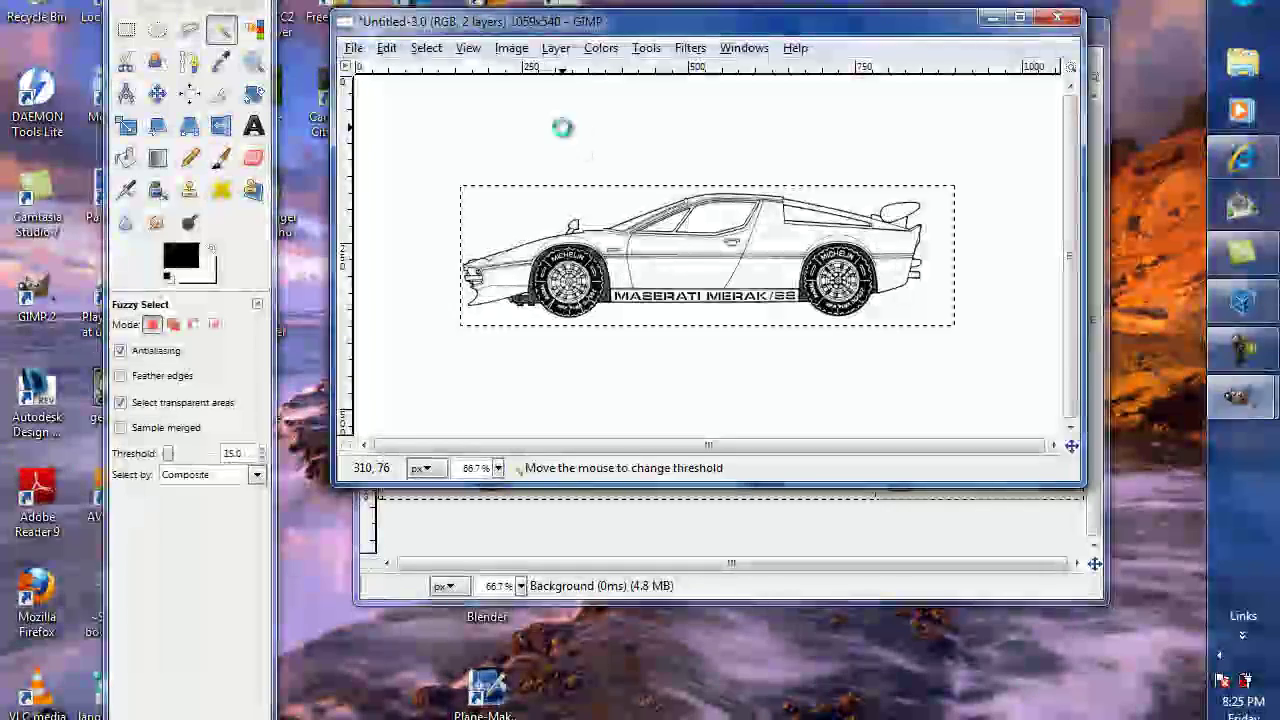
pyautogui.click(426, 48)
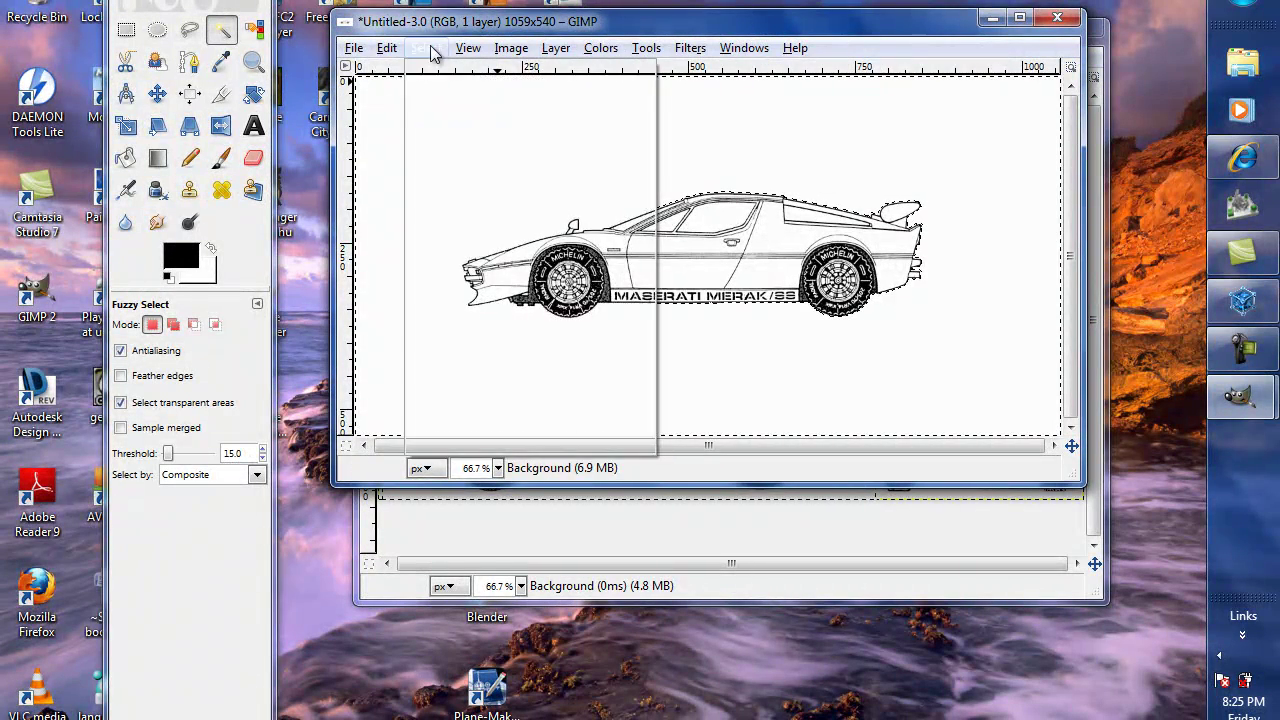
pyautogui.click(443, 121)
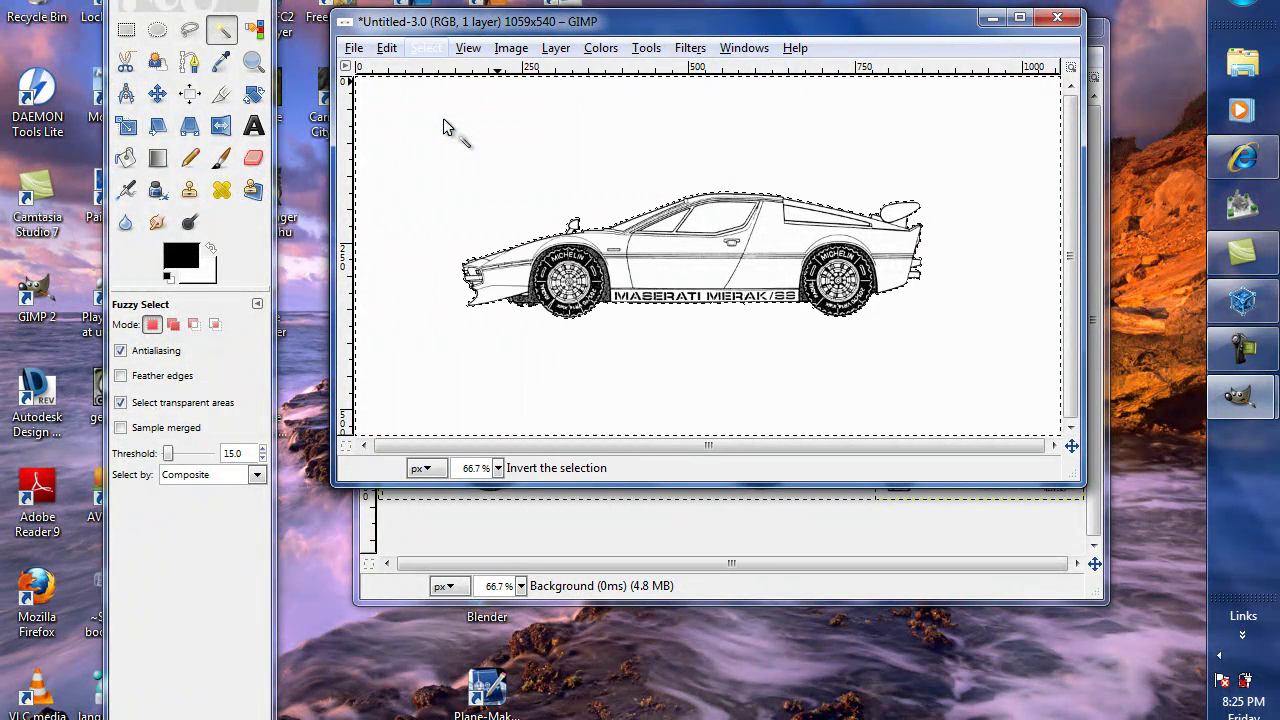
pyautogui.click(508, 48)
pyautogui.click(520, 257)
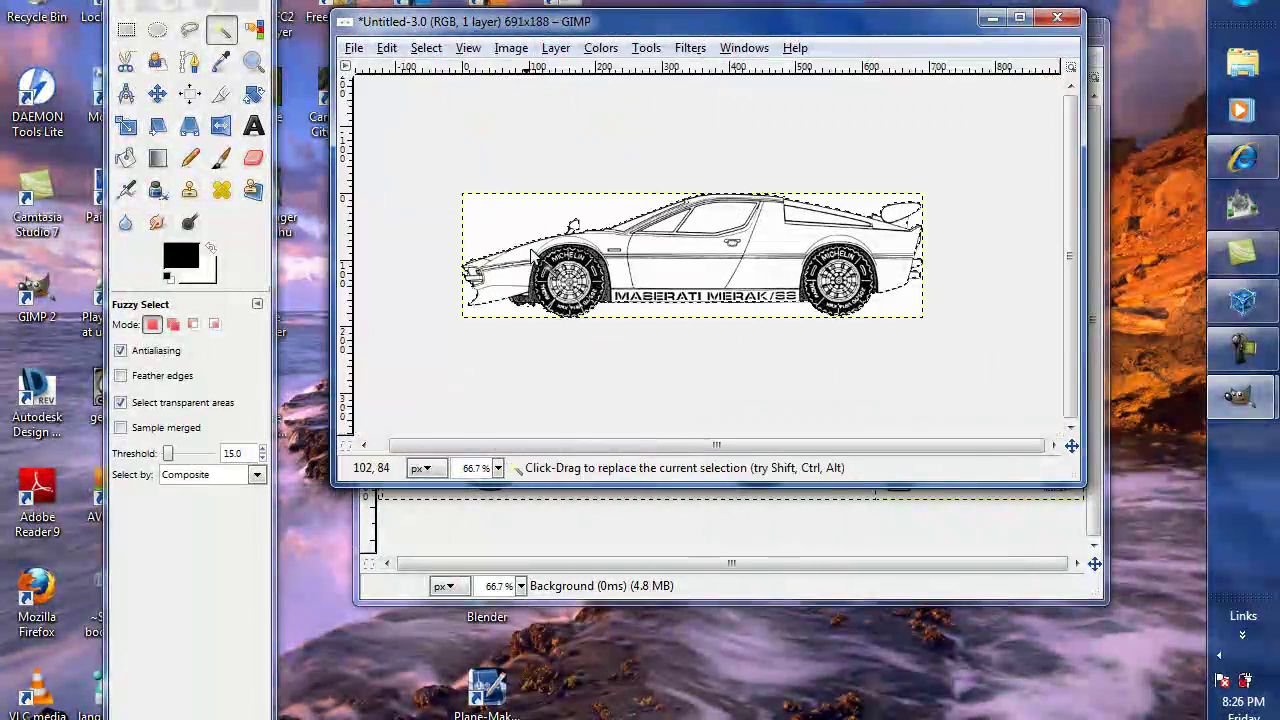
pyautogui.click(355, 48)
pyautogui.click(398, 230)
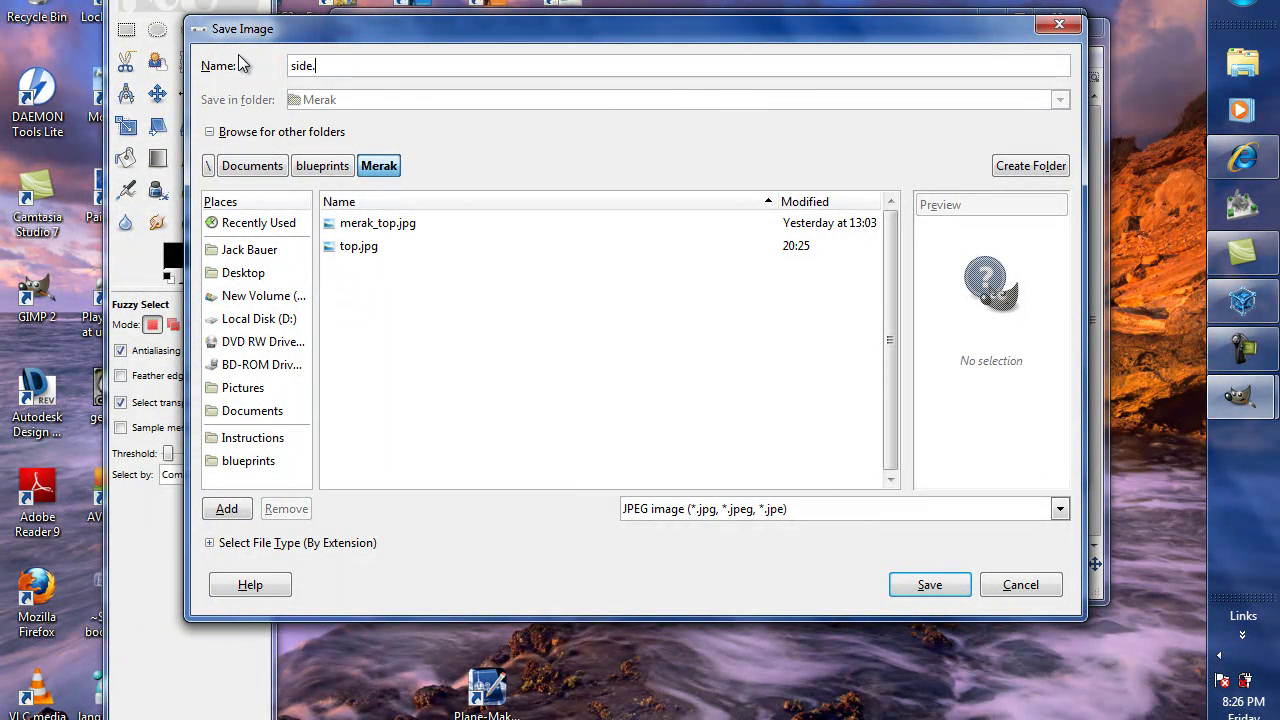
# - Save the side view as side.jpg at JPEG quality 85 and close its window
pyautogui.write('side.jpg')
pyautogui.click(934, 587)
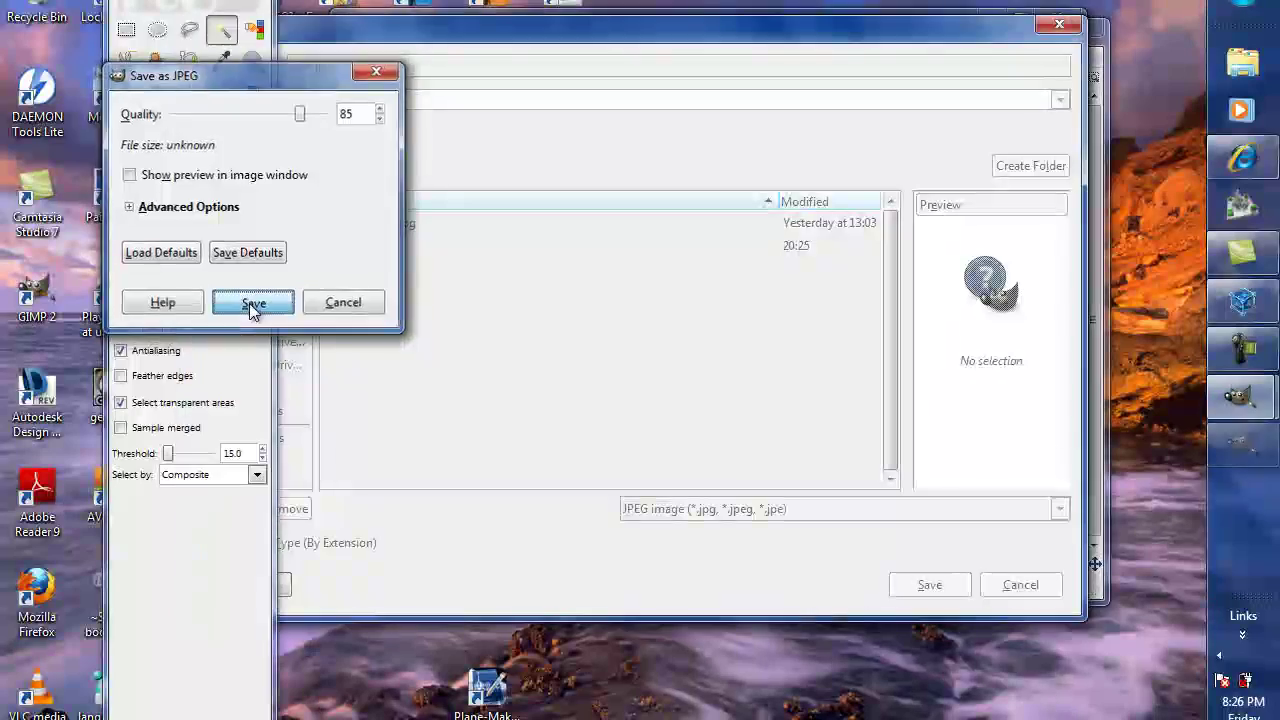
pyautogui.click(250, 304)
pyautogui.click(1056, 19)
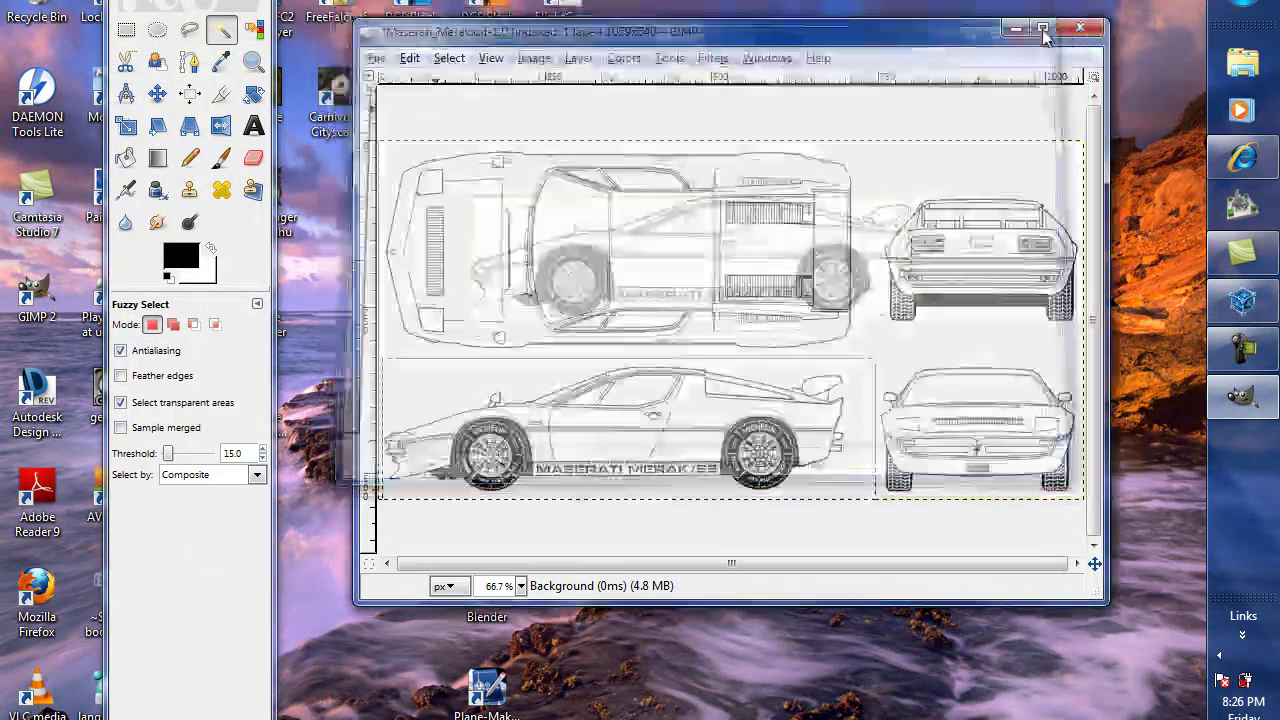
# - Copy the rear-view car drawing and paste it into a new default-size image
pyautogui.click(126, 30)
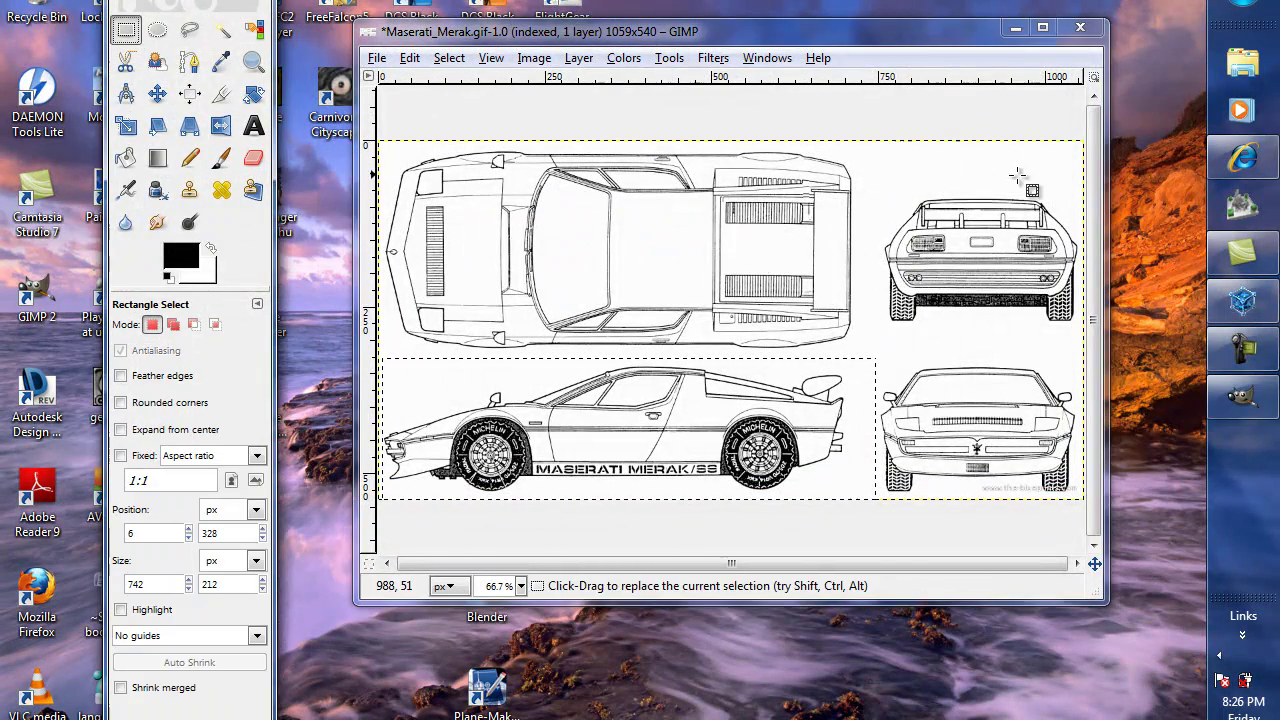
pyautogui.moveTo(876, 176)
pyautogui.mouseDown()
pyautogui.moveTo(1064, 301)
pyautogui.moveTo(1081, 340)
pyautogui.mouseUp()
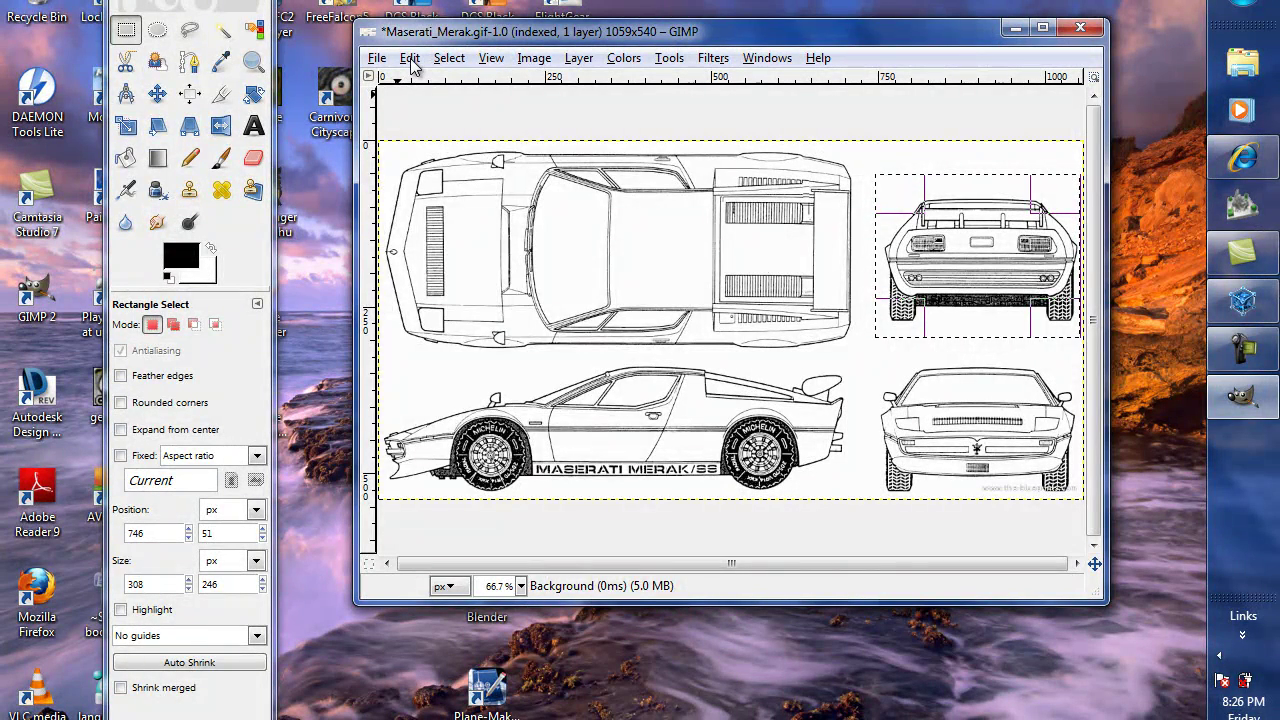
pyautogui.click(410, 58)
pyautogui.click(435, 199)
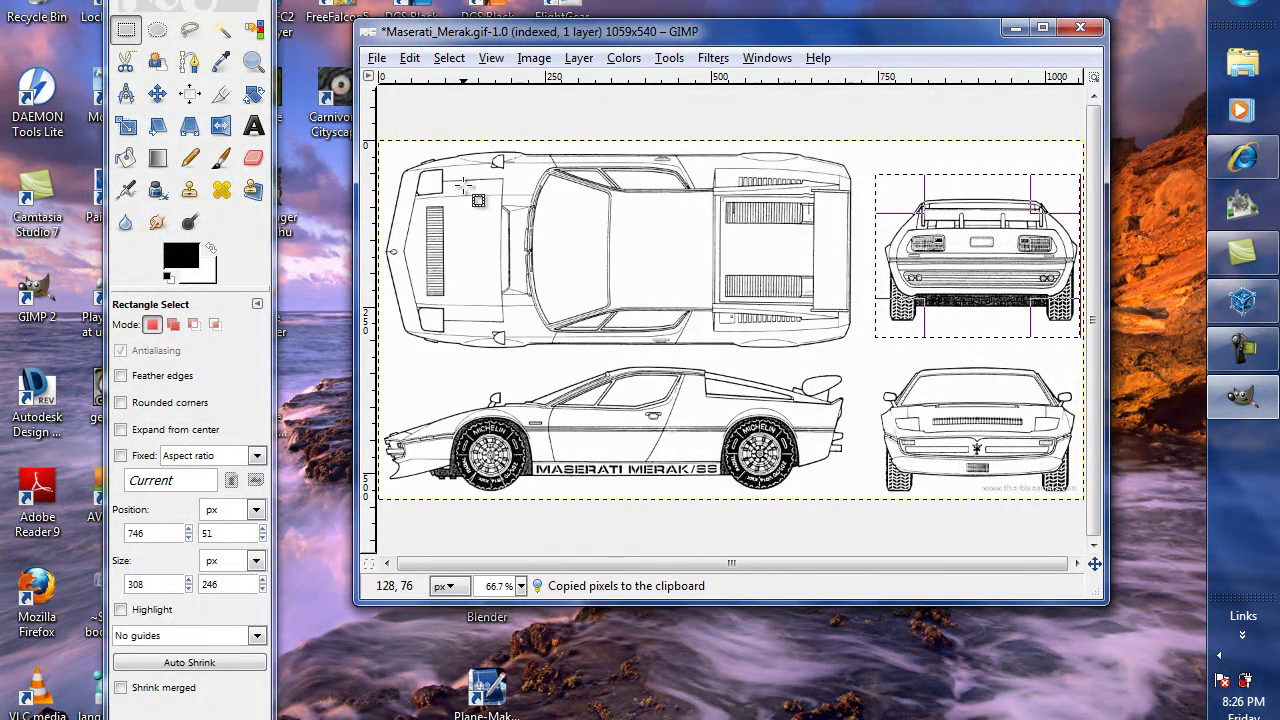
pyautogui.click(378, 58)
pyautogui.click(409, 84)
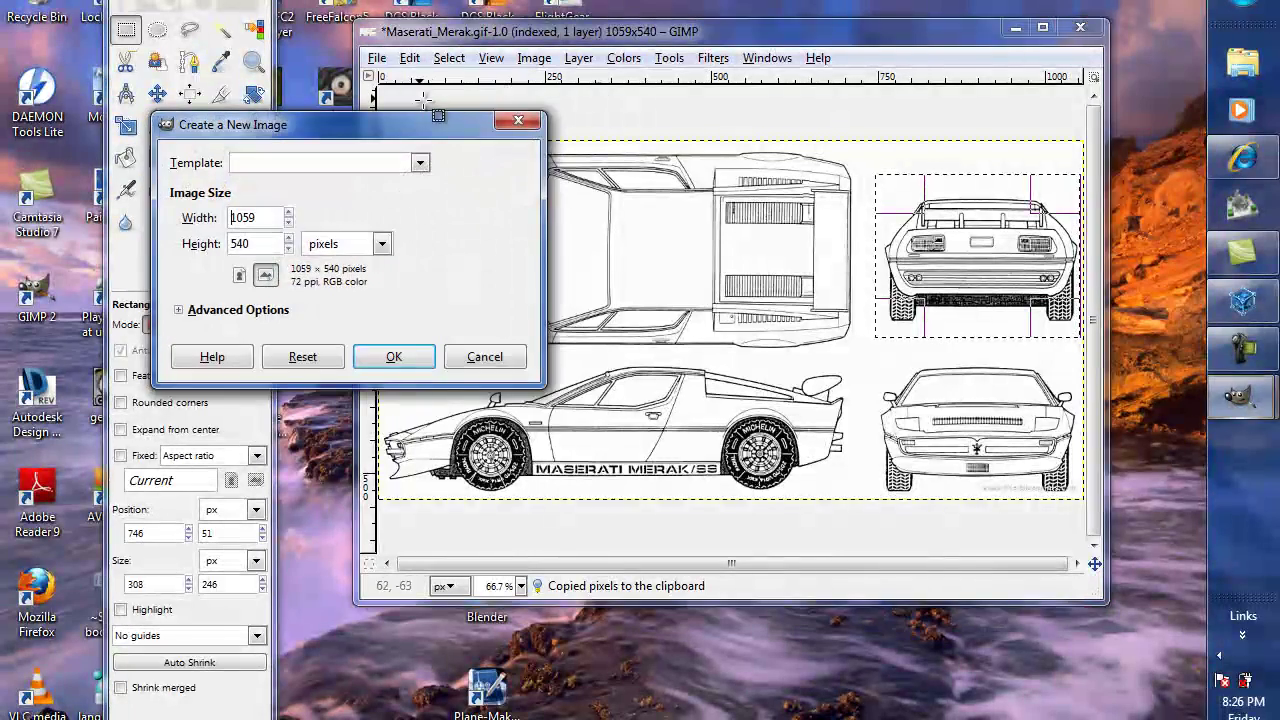
pyautogui.click(425, 357)
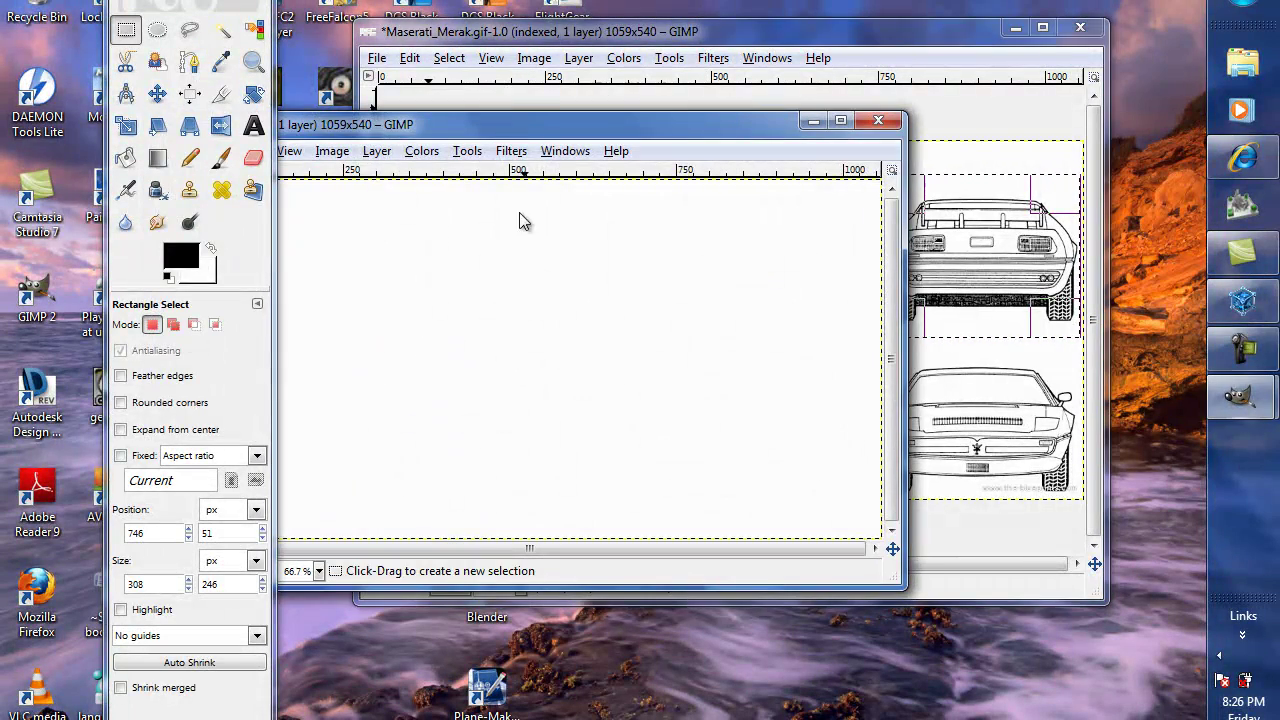
pyautogui.hotkey('ctrl', 'v')
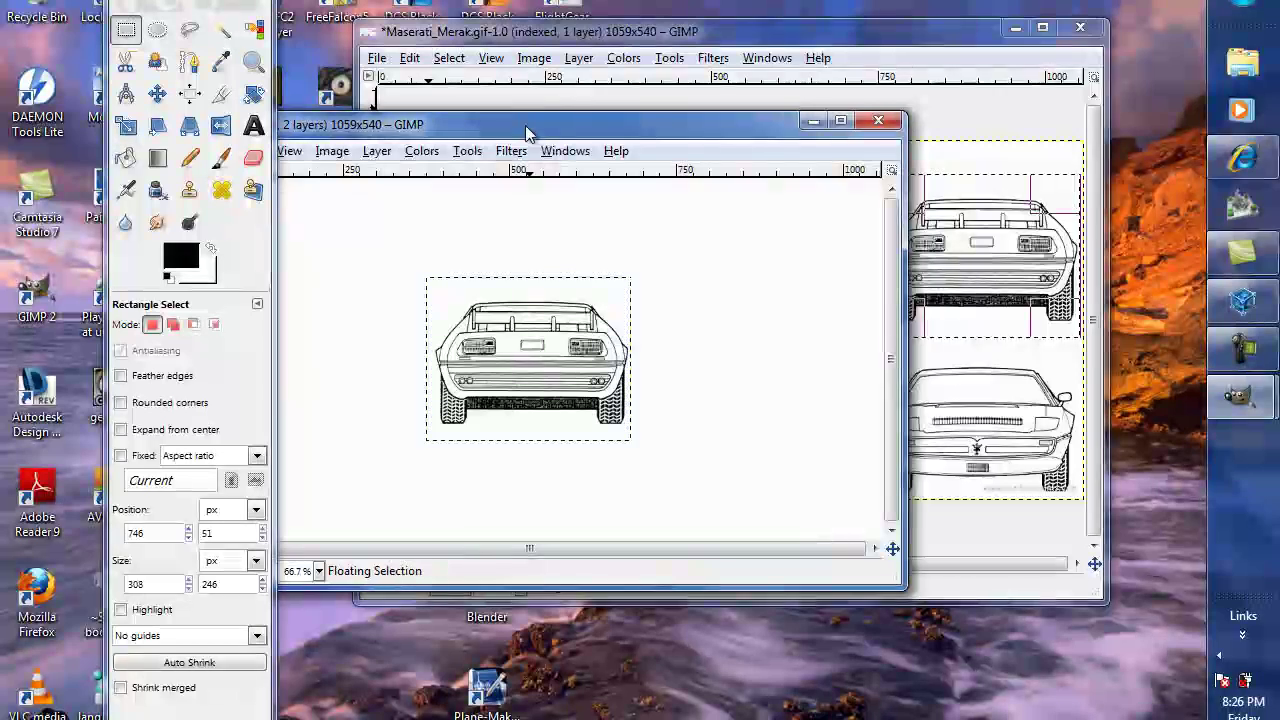
pyautogui.moveTo(525, 125); pyautogui.dragTo(731, 83)
# - Fuzzy-select the white background, invert it, and crop the image to 290x183 around the car
pyautogui.click(221, 29)
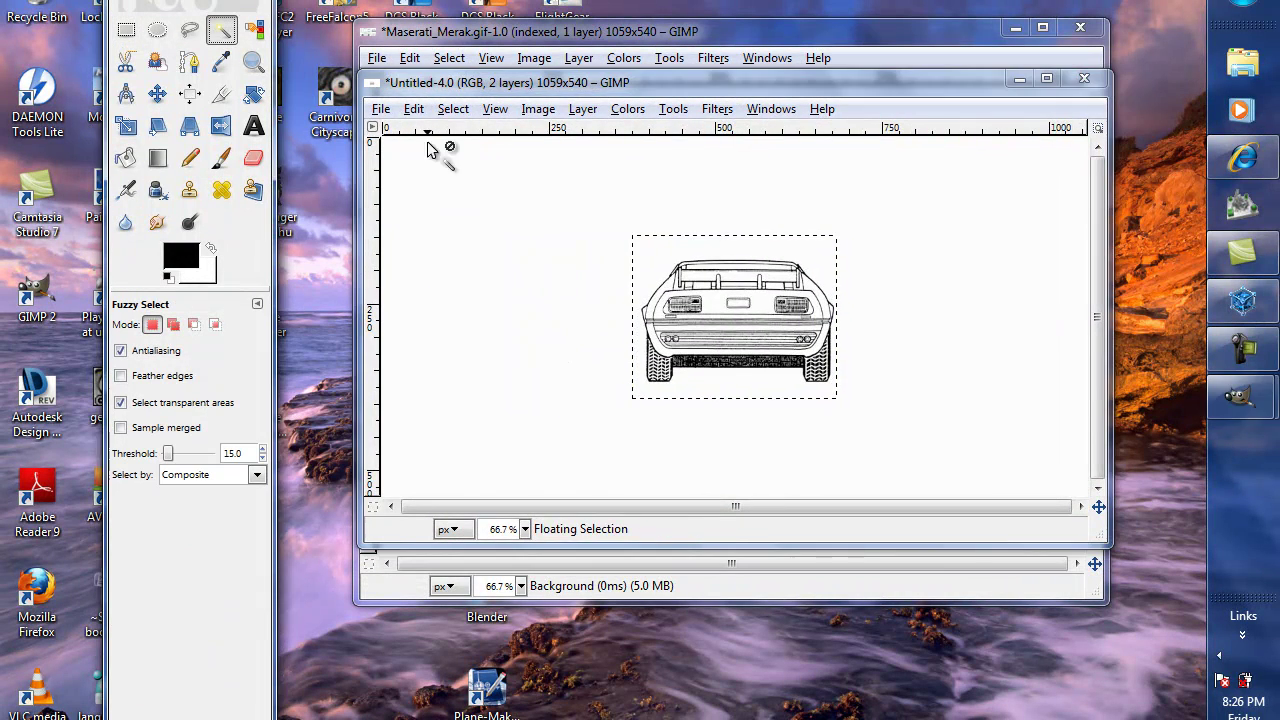
pyautogui.click(529, 184)
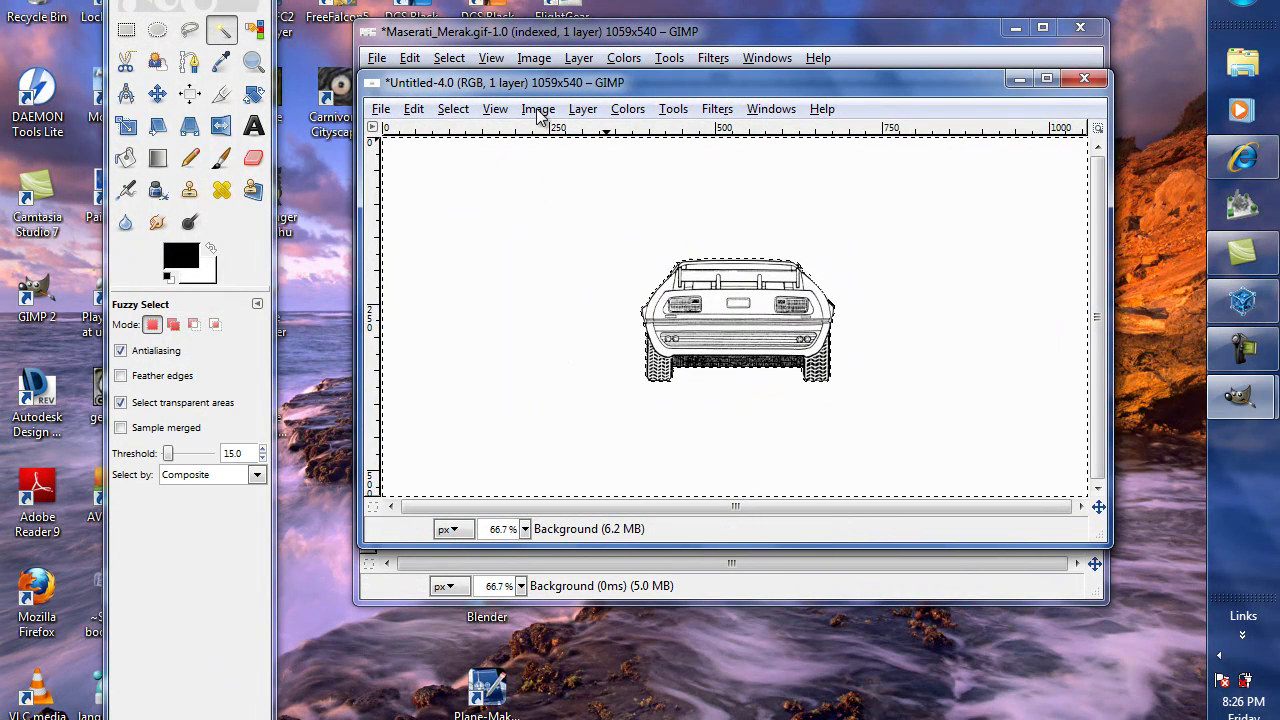
pyautogui.click(453, 108)
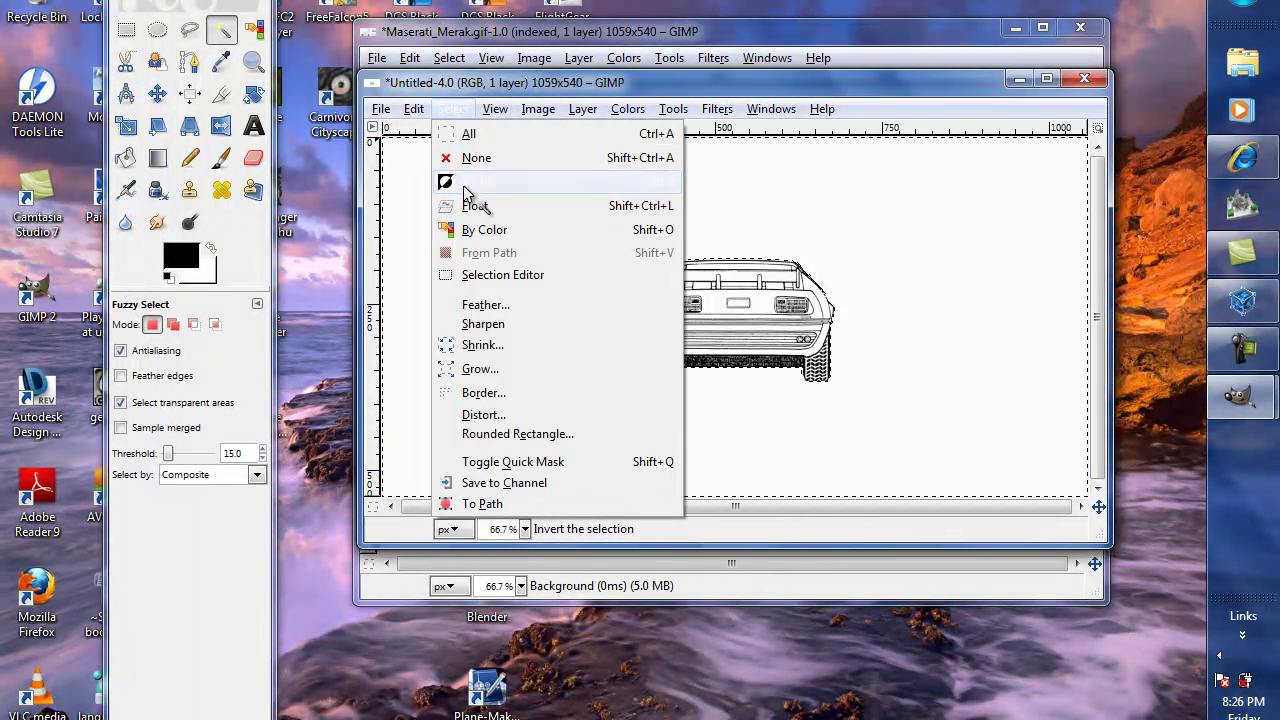
pyautogui.click(460, 182)
pyautogui.click(538, 108)
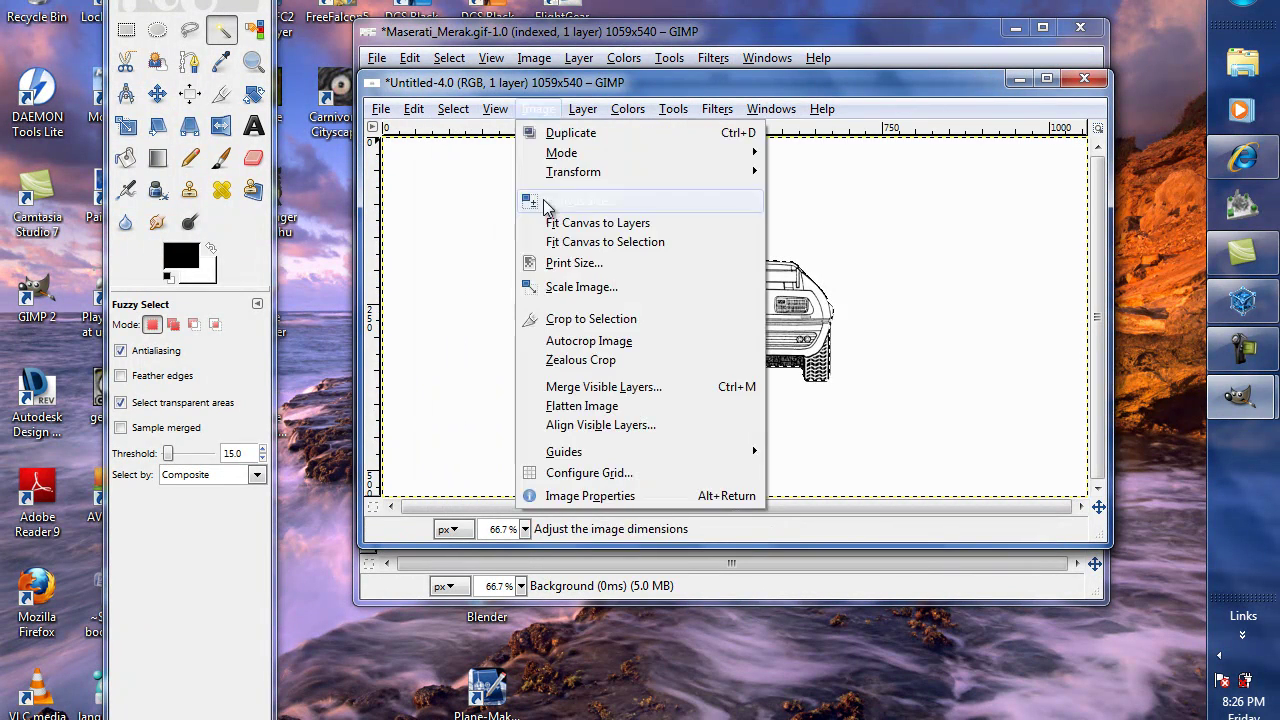
pyautogui.click(568, 323)
pyautogui.click(381, 108)
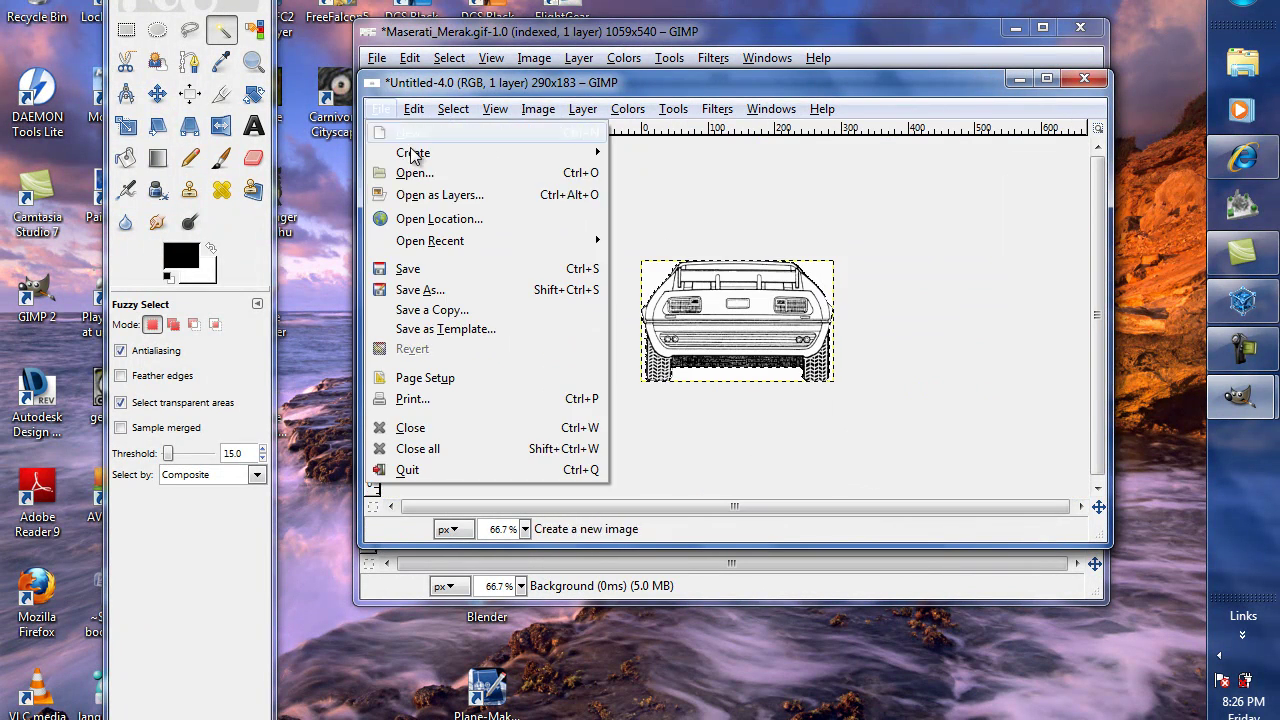
# - Save the cropped rear view as back.jpg in the Merak folder at JPEG quality 85
pyautogui.click(432, 293)
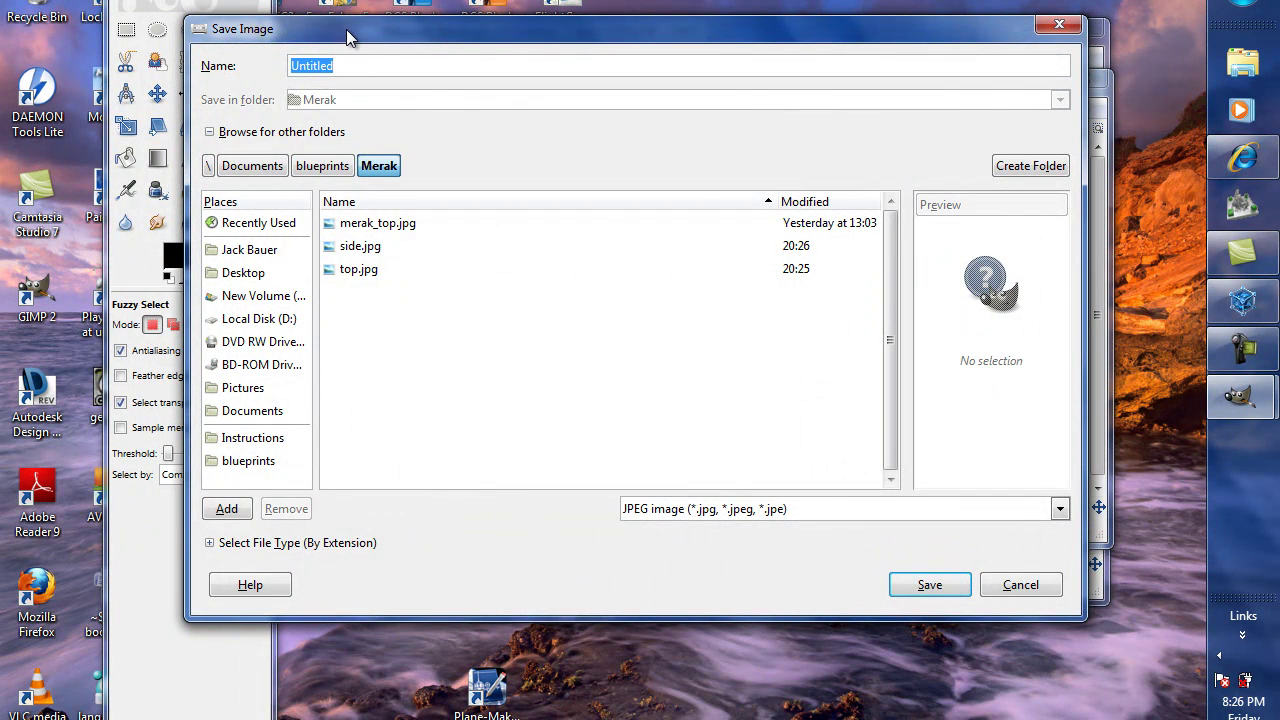
pyautogui.write('ba')
pyautogui.write('cj.j')
pyautogui.write('pg')
pyautogui.press('BackSpace')
pyautogui.press('BackSpace')
pyautogui.write('k.jpg')
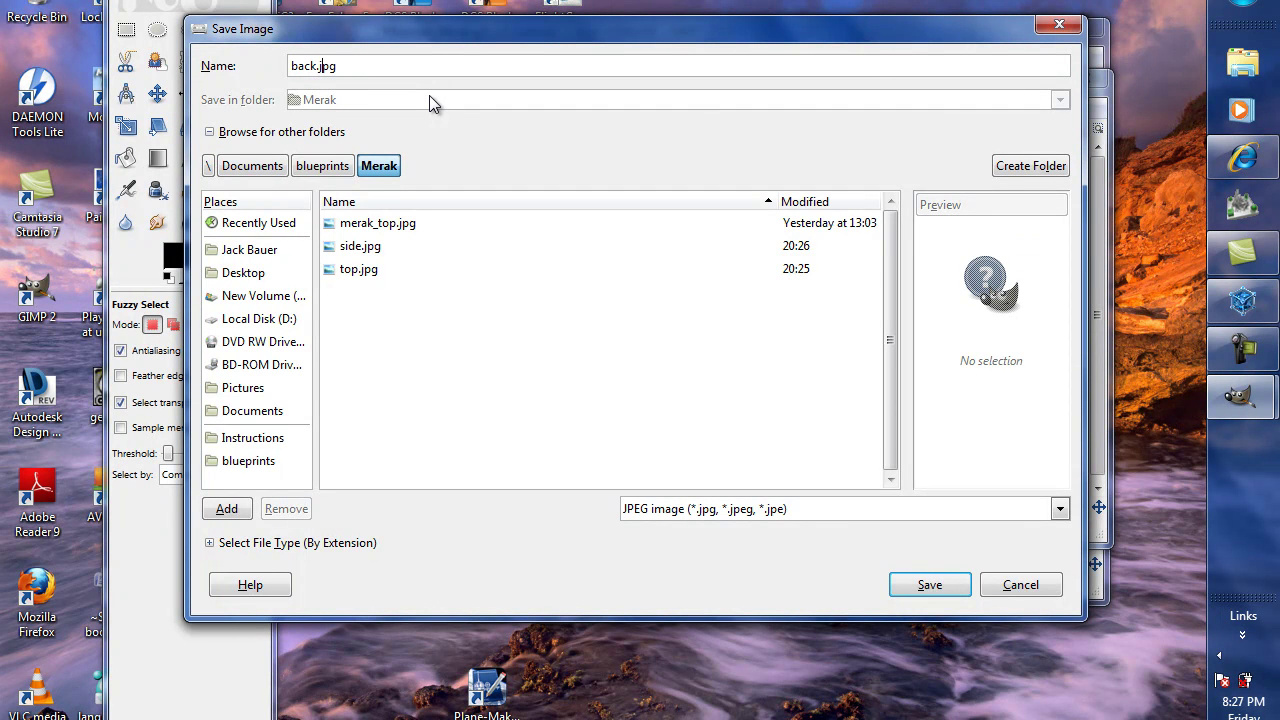
pyautogui.click(934, 587)
pyautogui.click(177, 226)
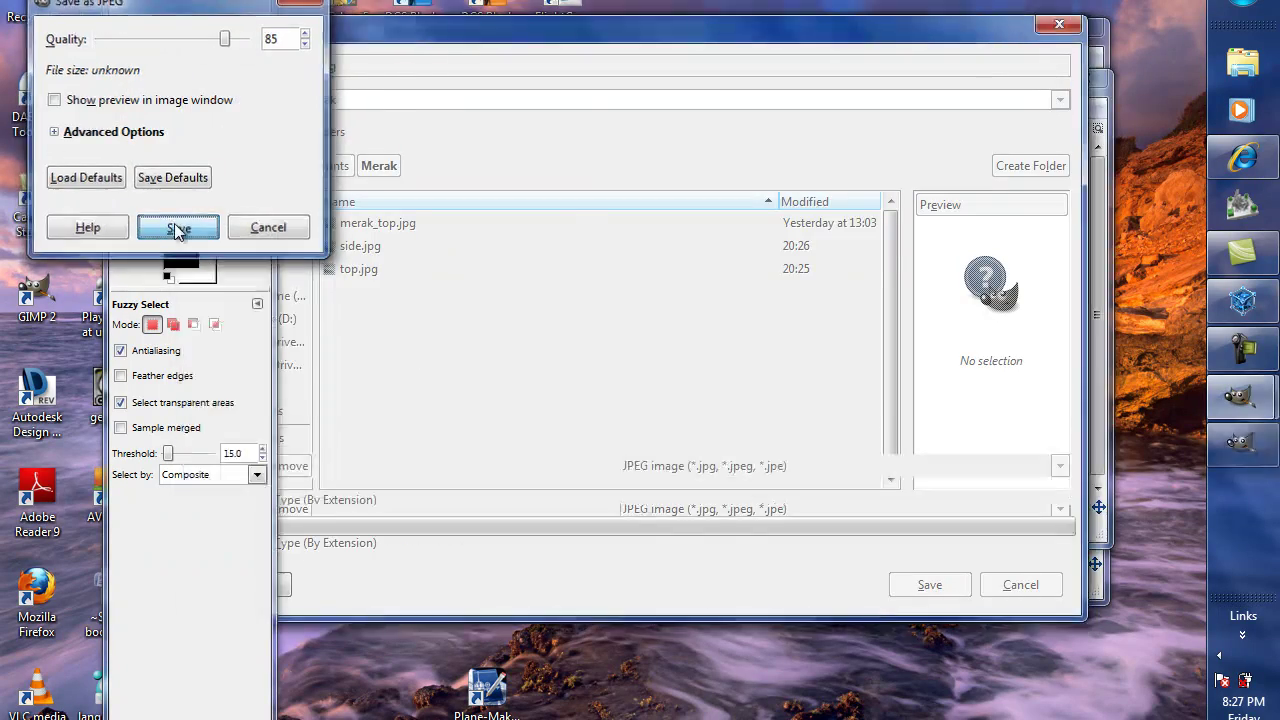
# - Close the back.jpg image, then rectangle-select and copy the front-view car drawing
pyautogui.click(1084, 78)
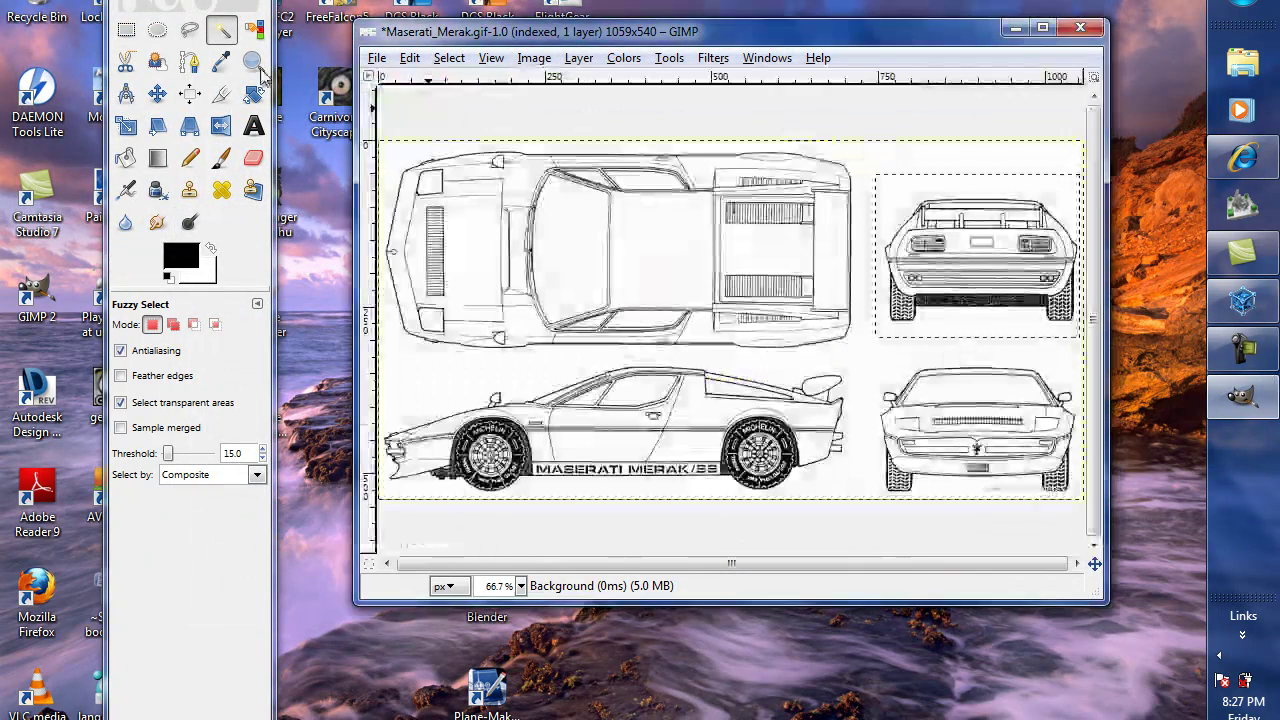
pyautogui.click(126, 29)
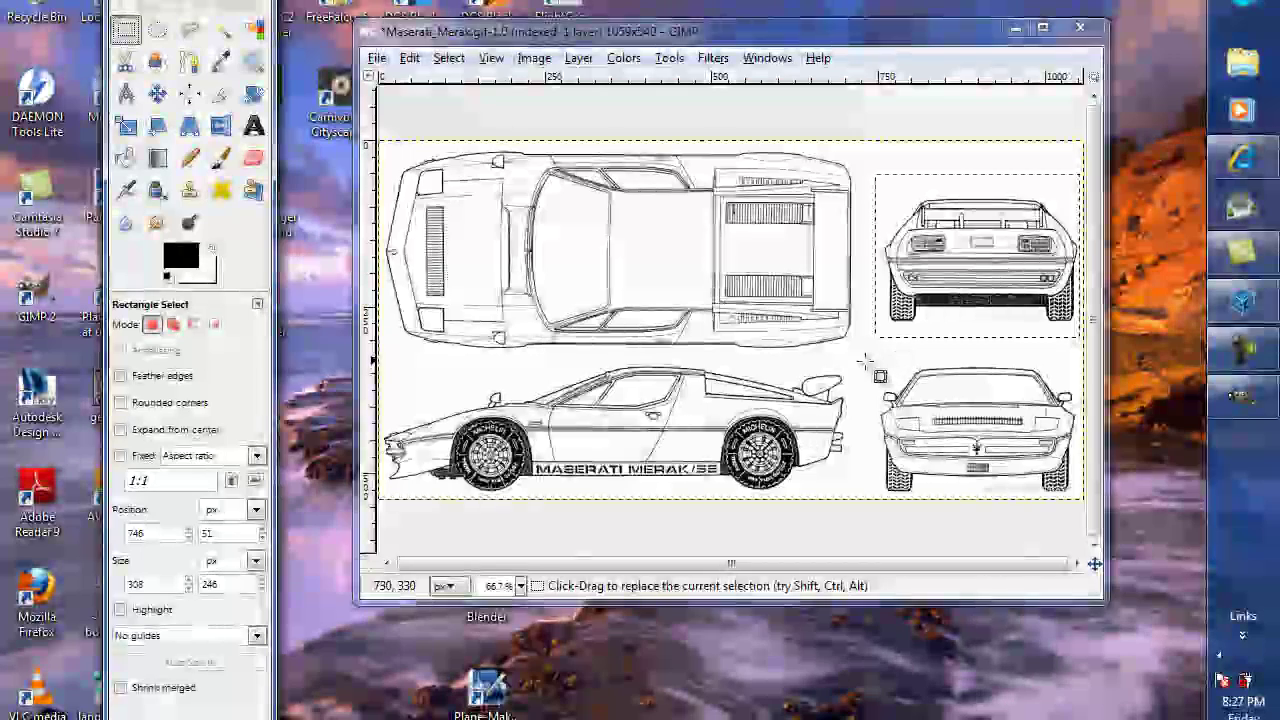
pyautogui.moveTo(859, 346); pyautogui.dragTo(1086, 500)
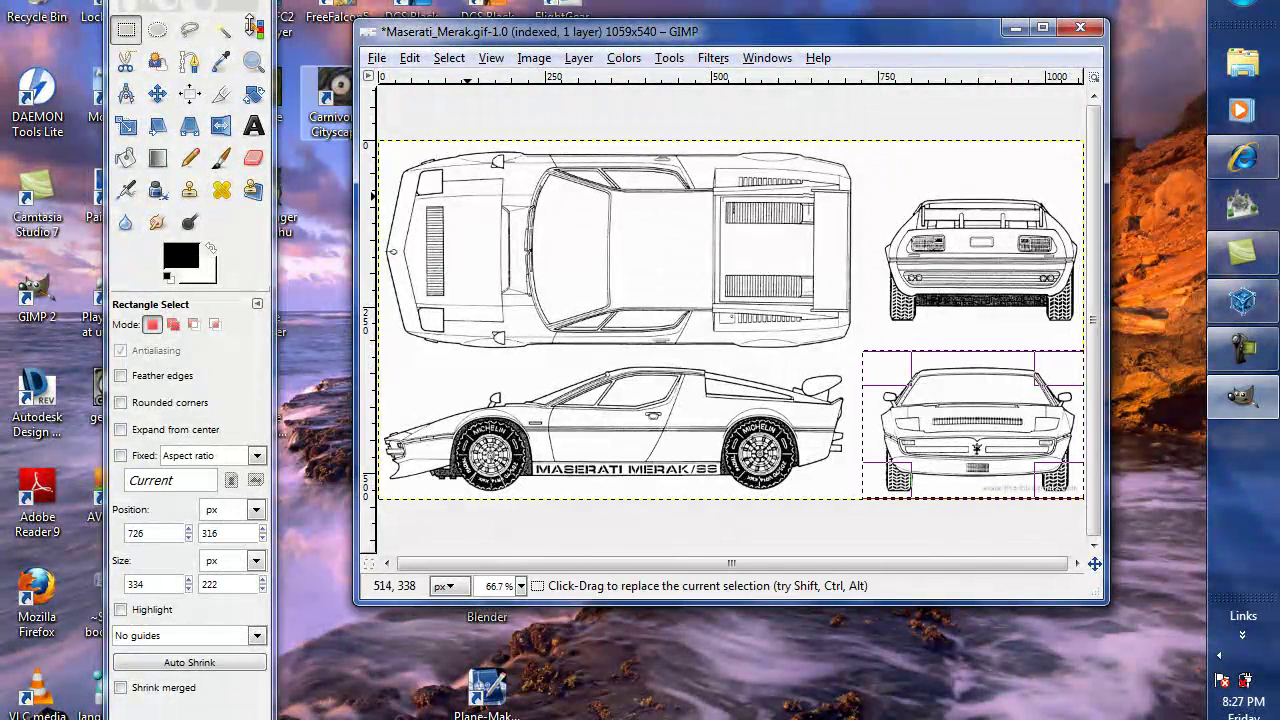
pyautogui.click(410, 57)
pyautogui.click(437, 197)
# - Paste the front view into a new 1059x540 image and fuzzy-select its white background
pyautogui.click(377, 57)
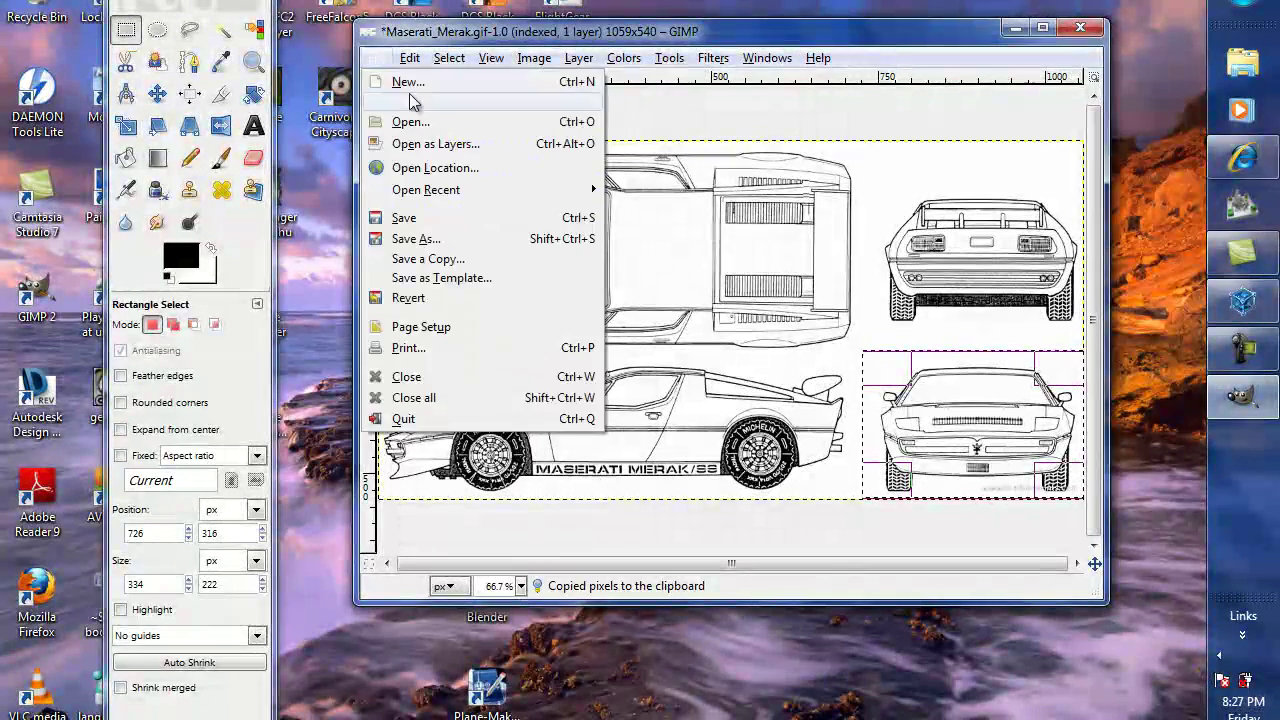
pyautogui.click(406, 84)
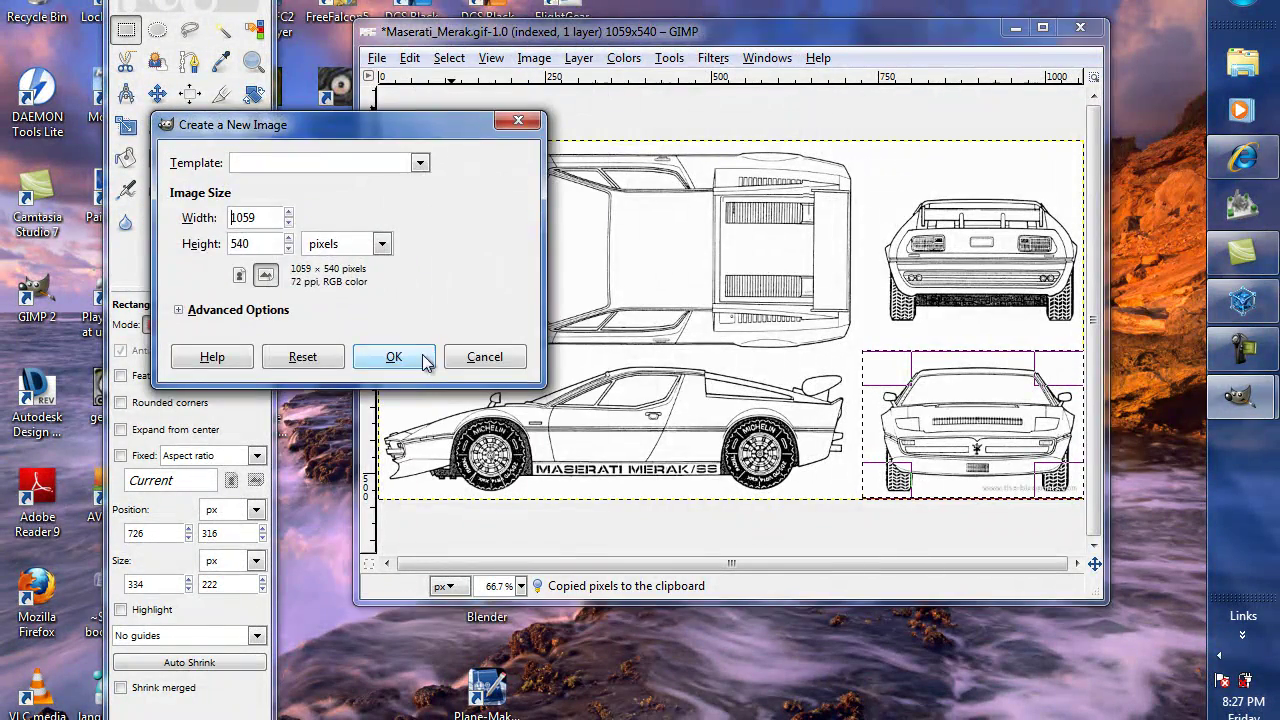
pyautogui.click(424, 362)
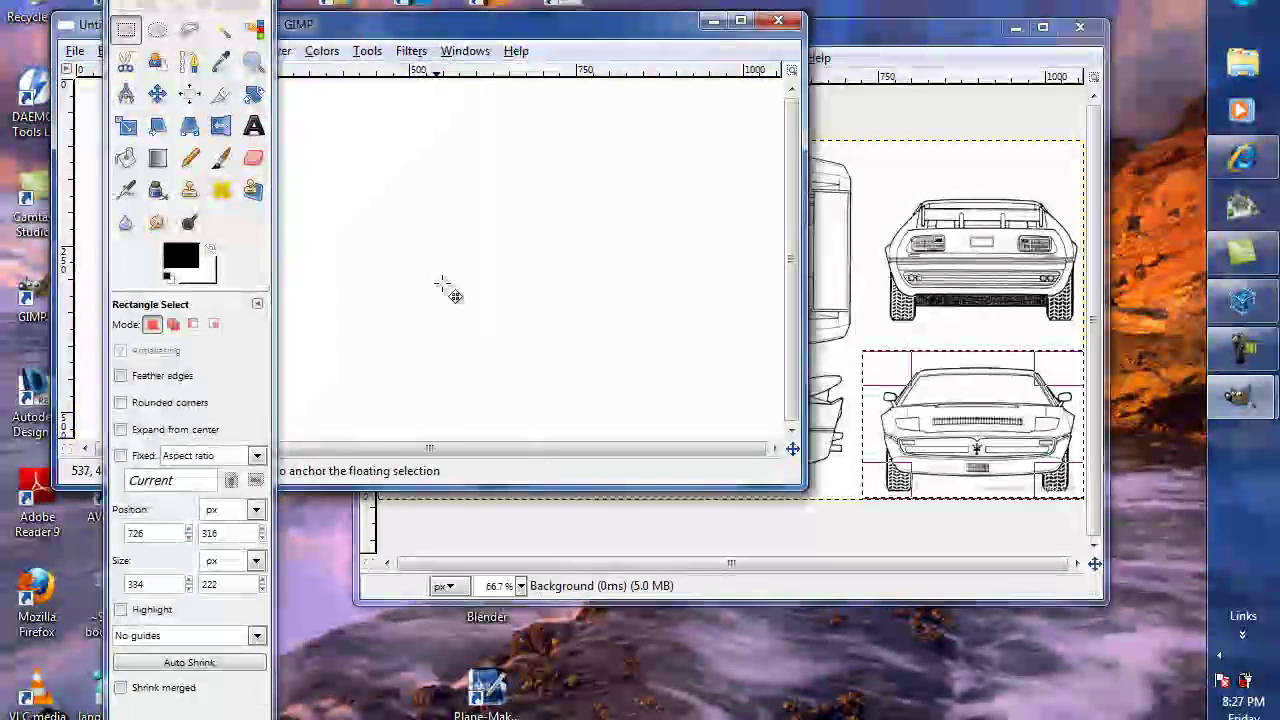
pyautogui.hotkey('ctrl', 'v')
pyautogui.hotkey('ctrl', 'j')
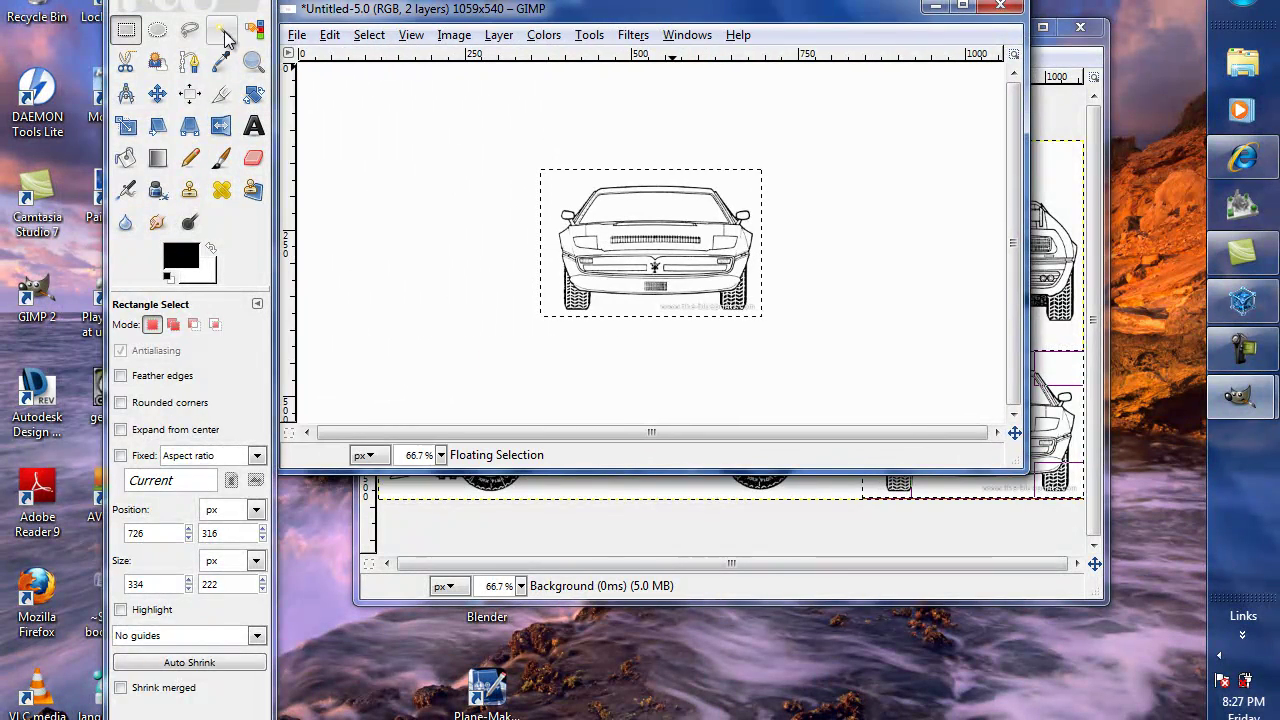
pyautogui.click(222, 30)
pyautogui.click(458, 103)
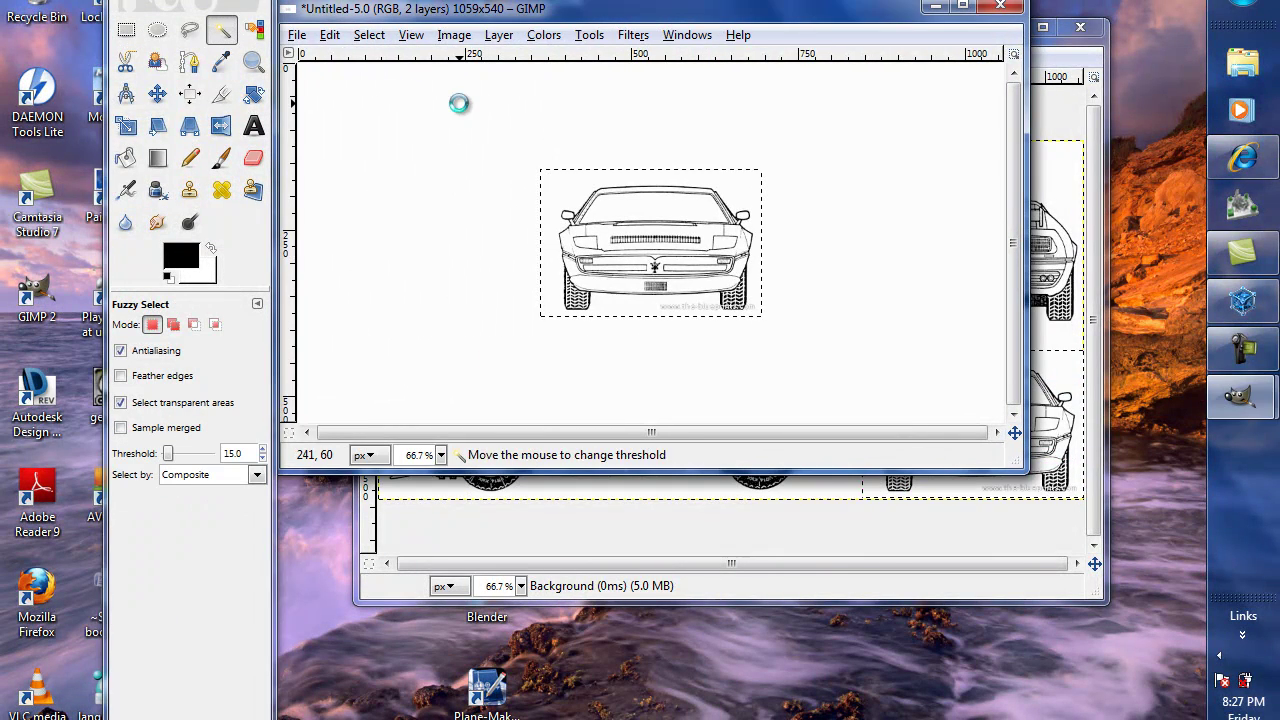
# - Mark a small 30x30 square beside the front view's right wheel and erase inside it
pyautogui.click(450, 36)
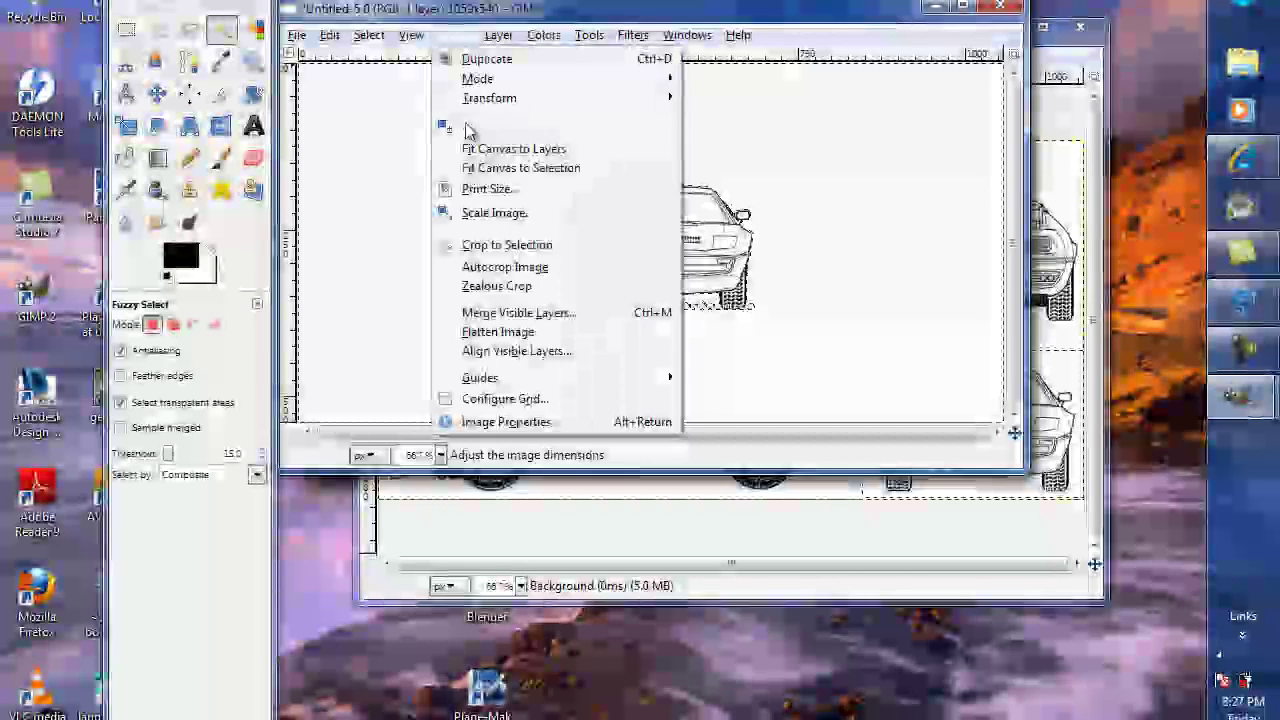
pyautogui.click(484, 248)
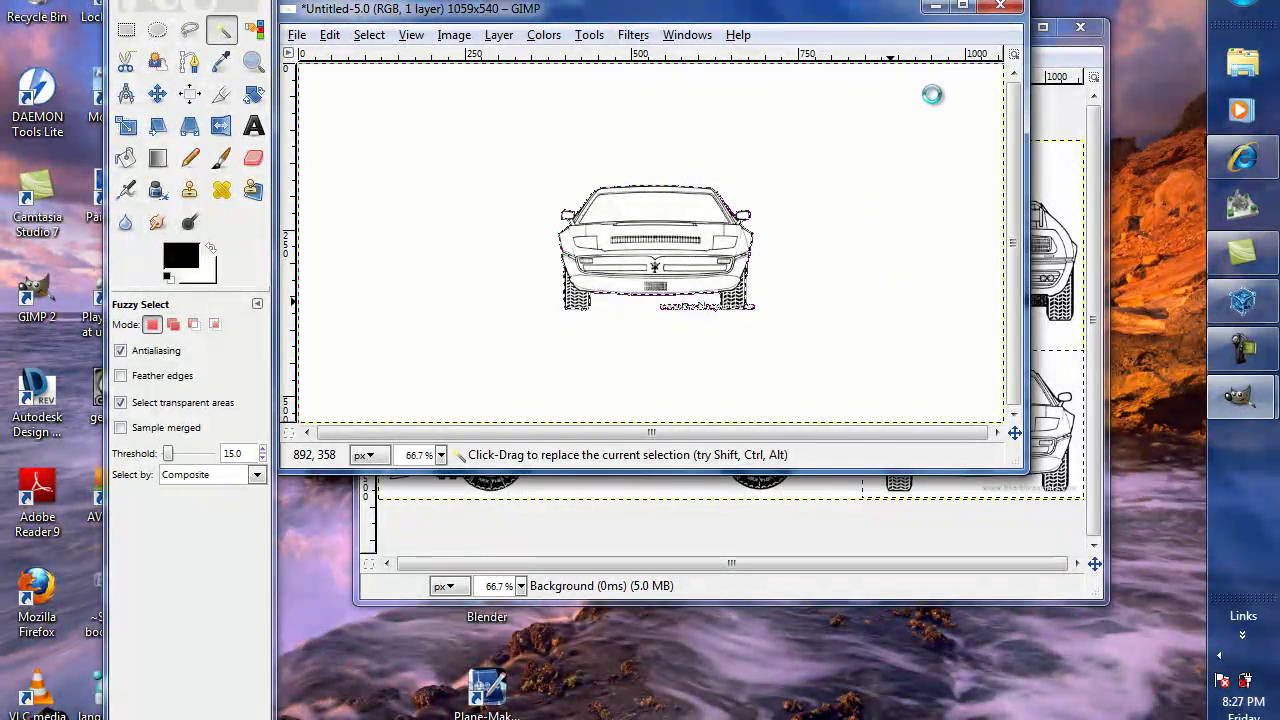
pyautogui.click(223, 30)
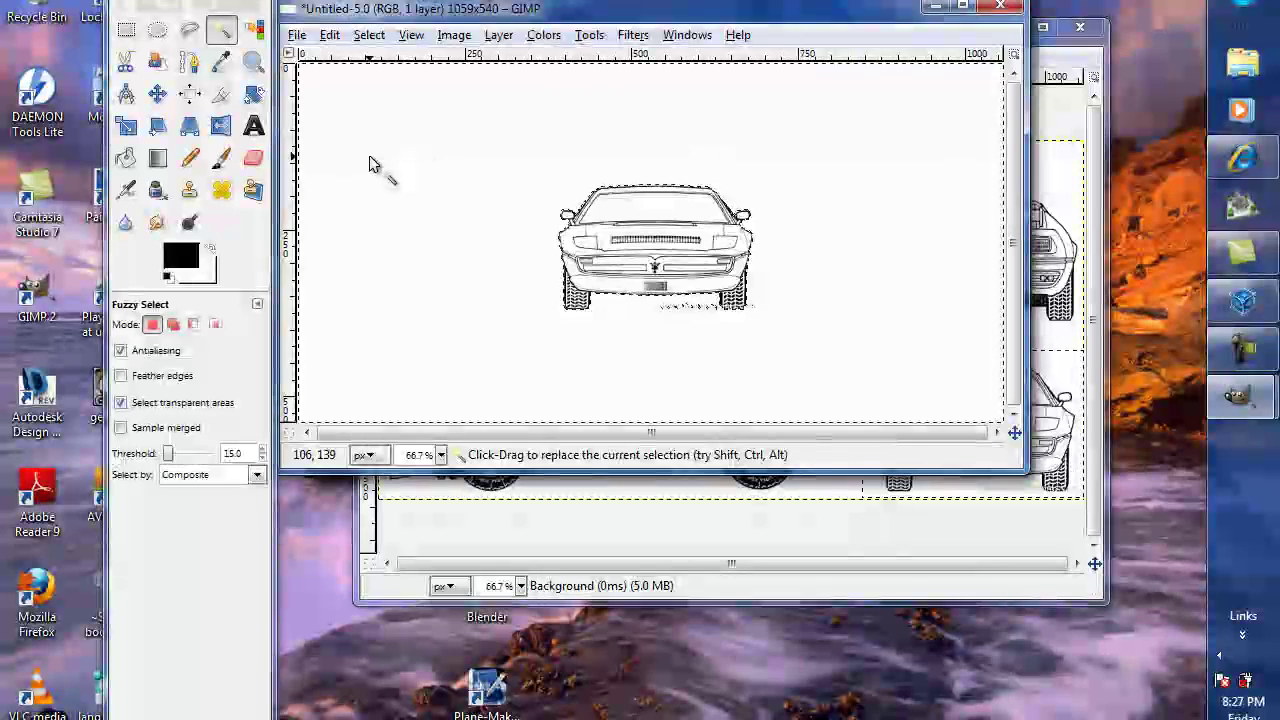
pyautogui.press('r')
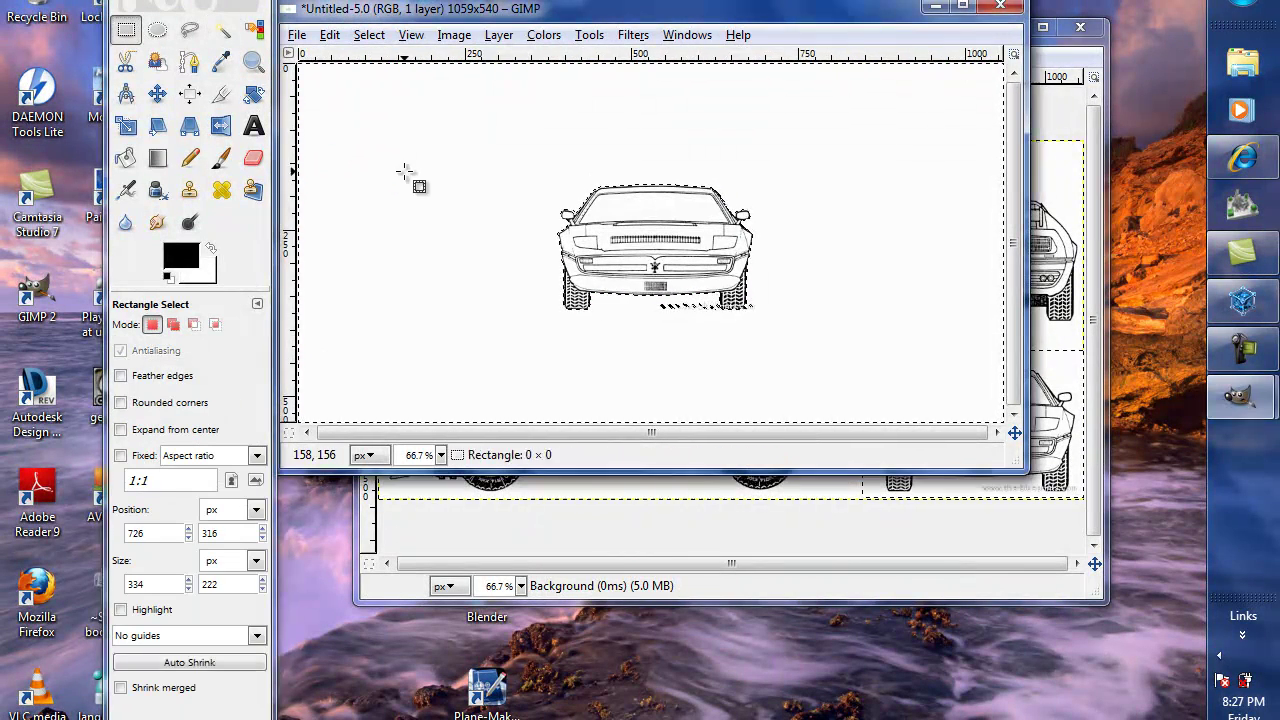
pyautogui.moveTo(404, 171); pyautogui.dragTo(445, 205)
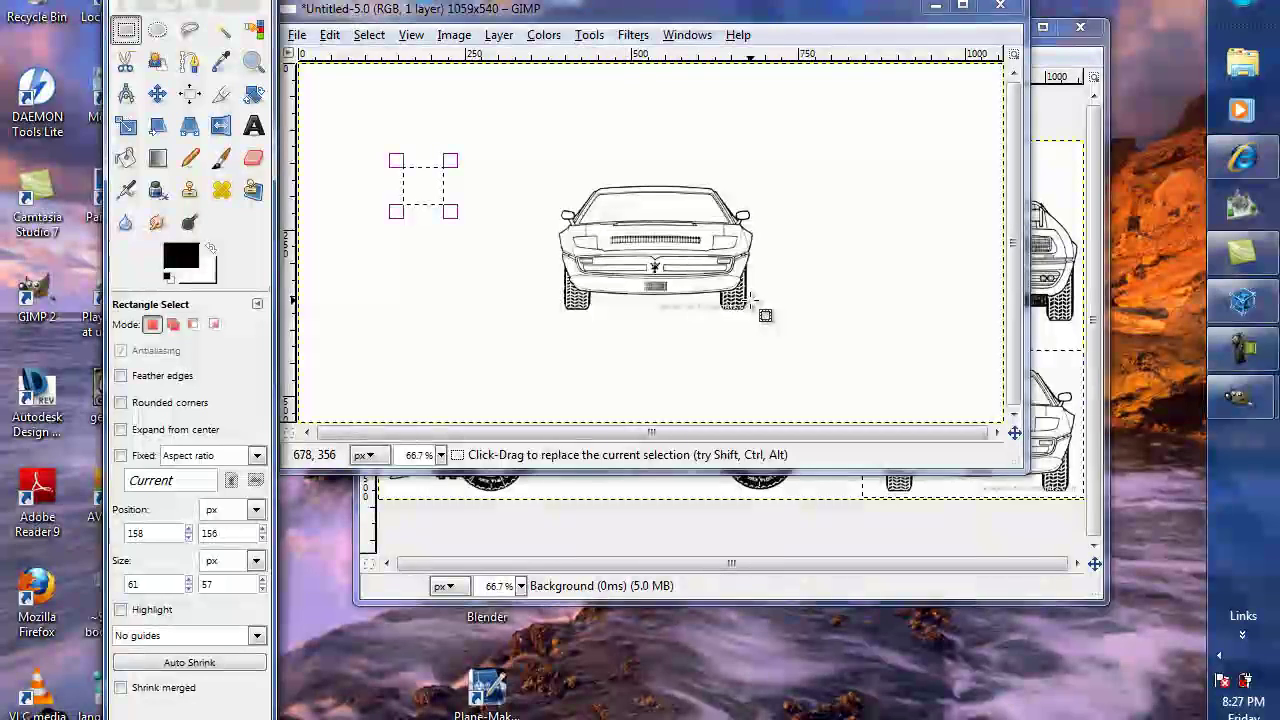
pyautogui.moveTo(751, 299); pyautogui.dragTo(768, 318)
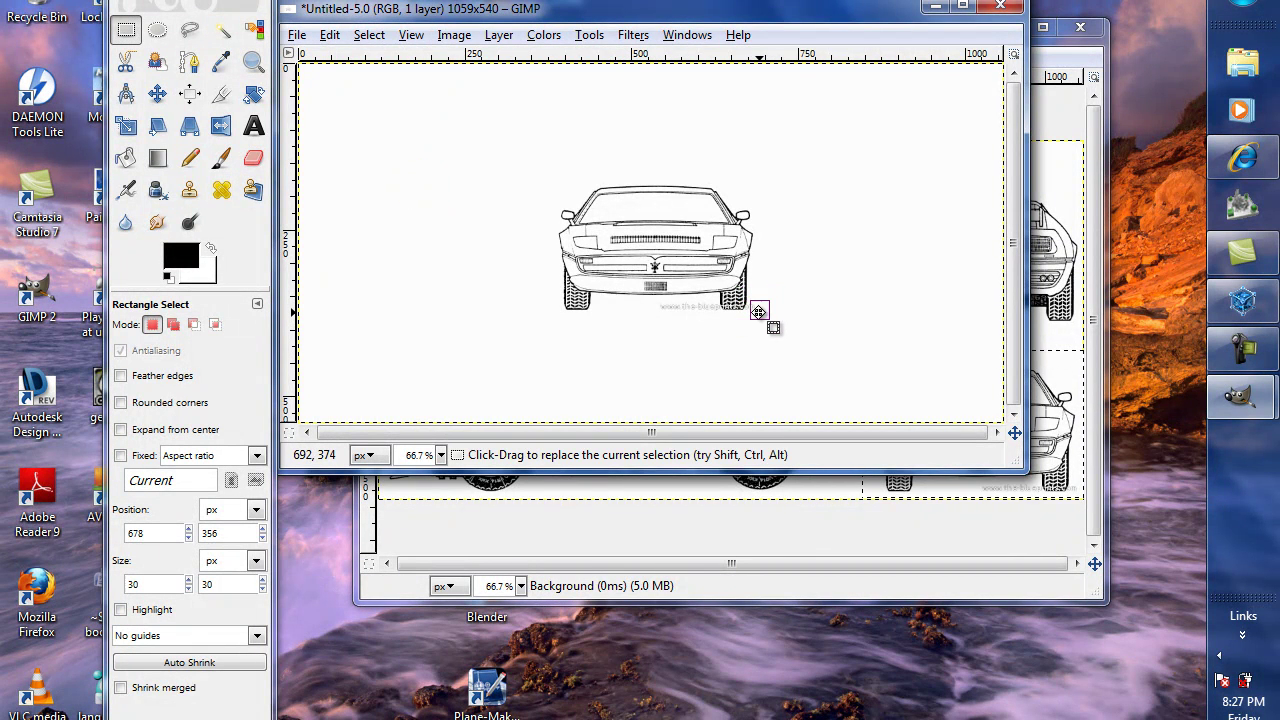
pyautogui.moveTo(756, 312); pyautogui.dragTo(758, 310)
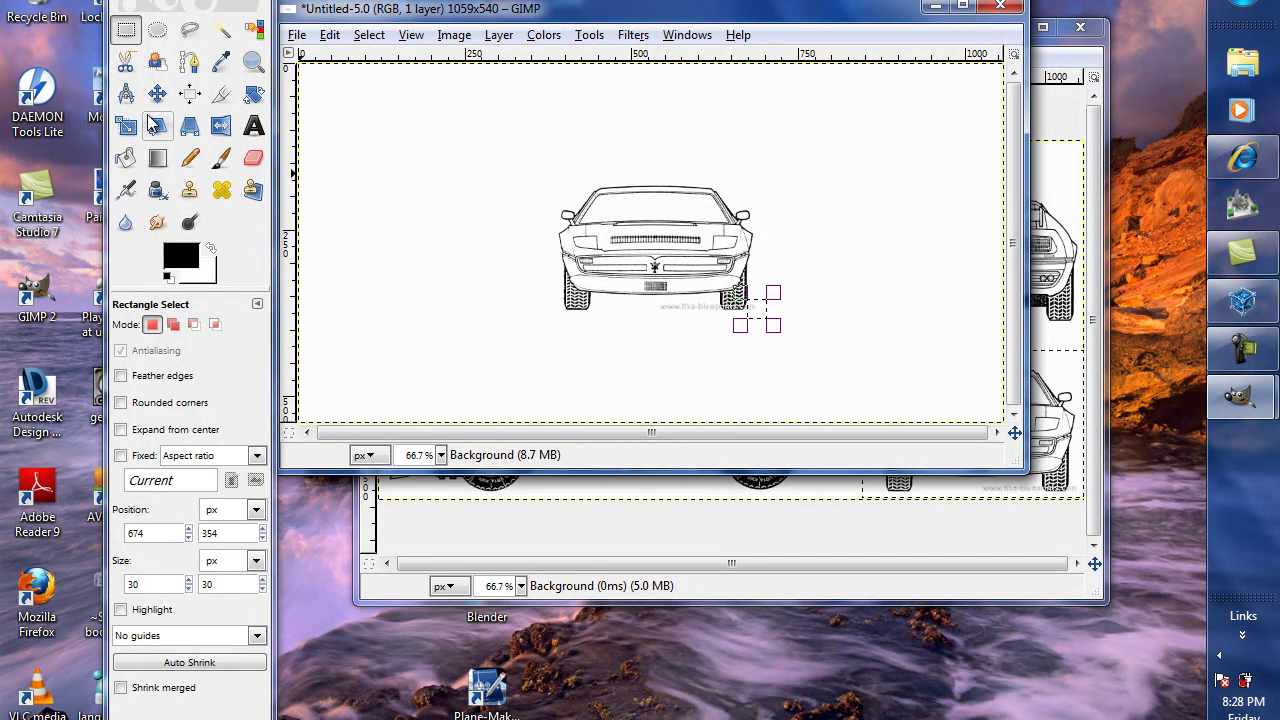
pyautogui.click(253, 160)
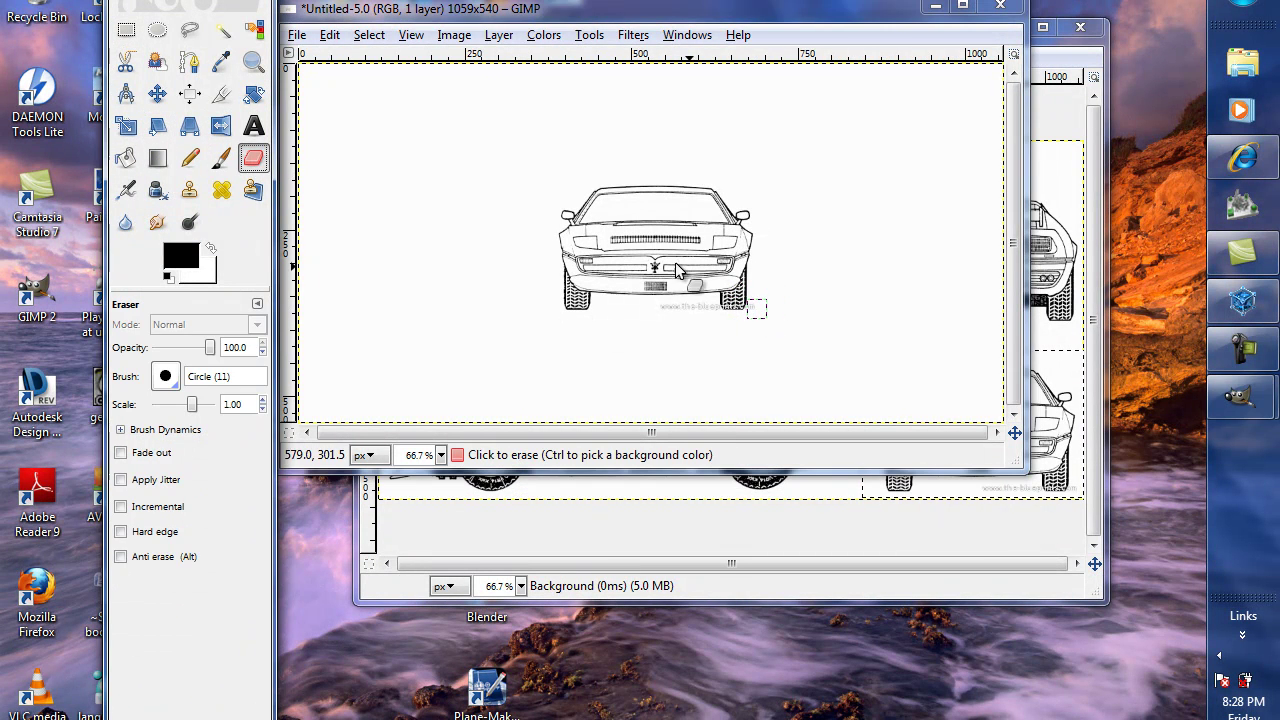
pyautogui.click(754, 307)
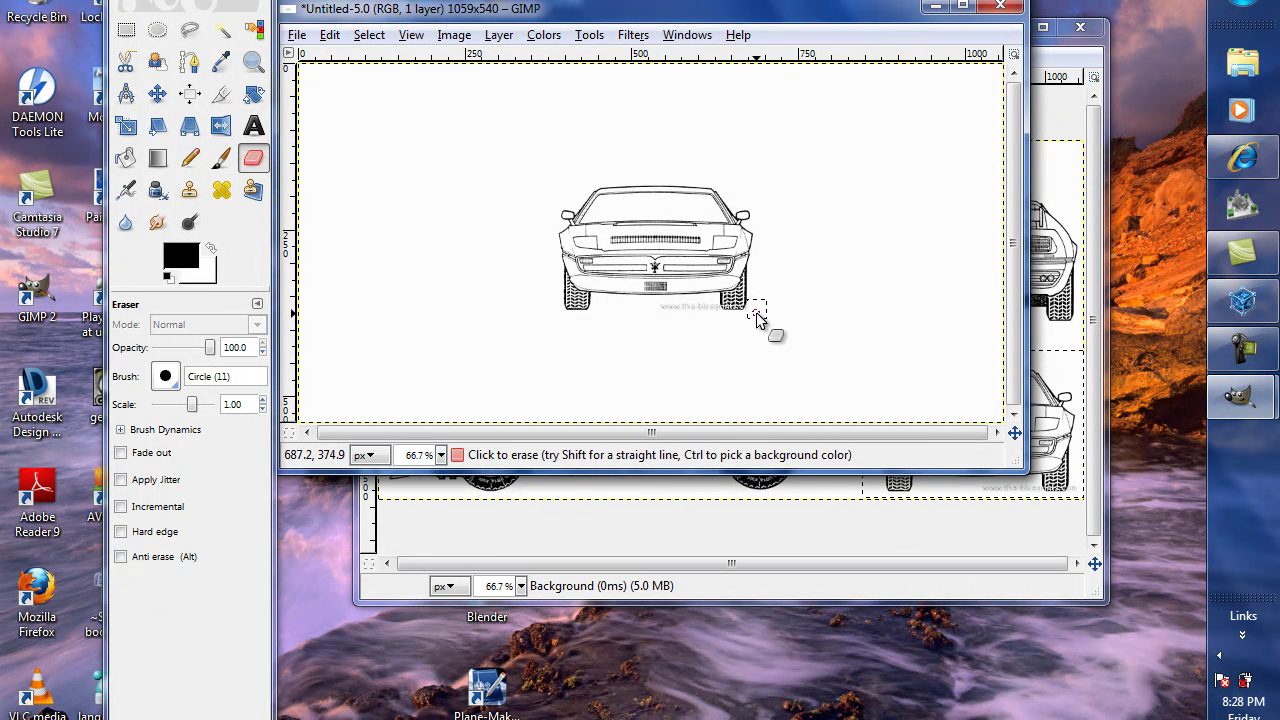
pyautogui.click(126, 30)
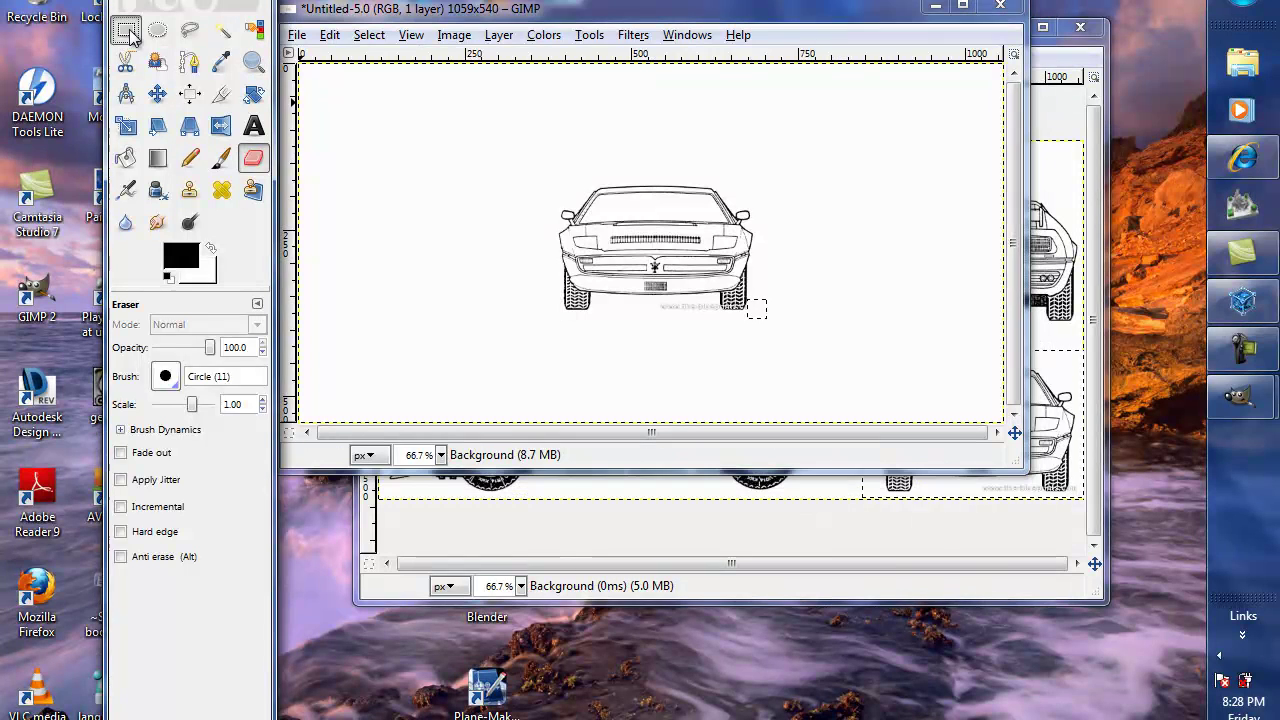
# - Fuzzy-select the white background, invert it, and crop the front view to 292x188
pyautogui.click(221, 30)
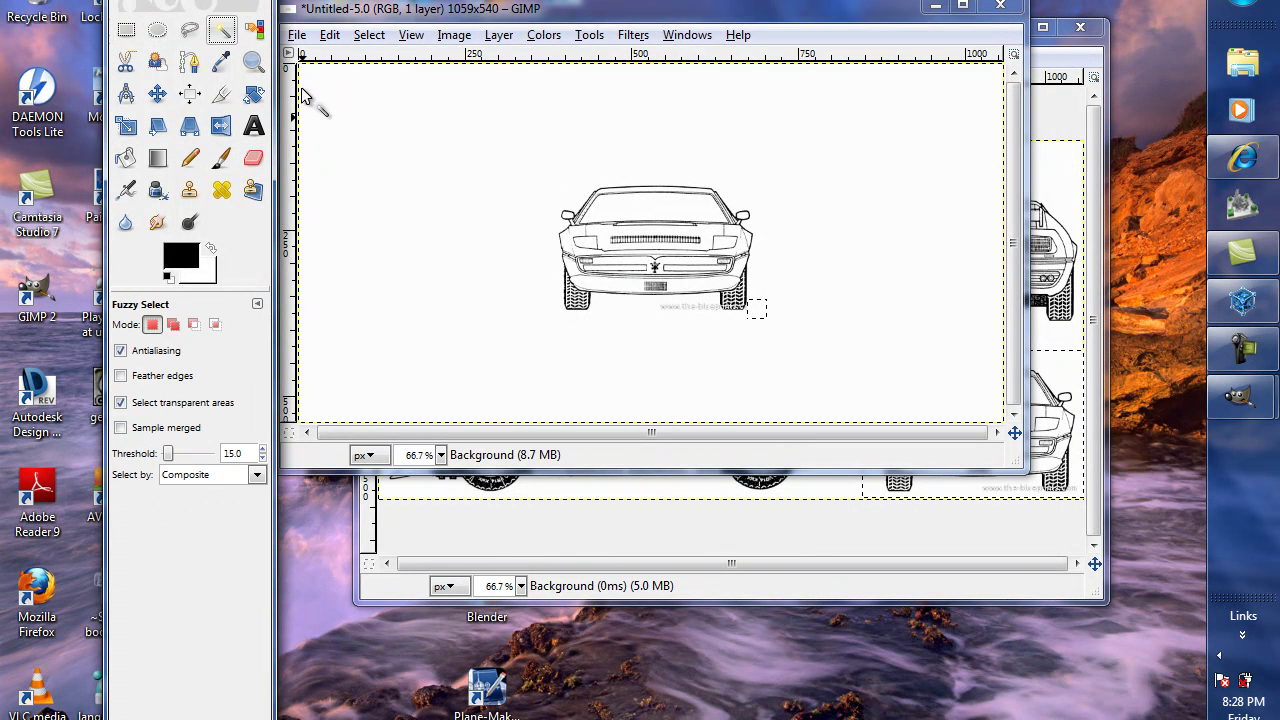
pyautogui.click(508, 191)
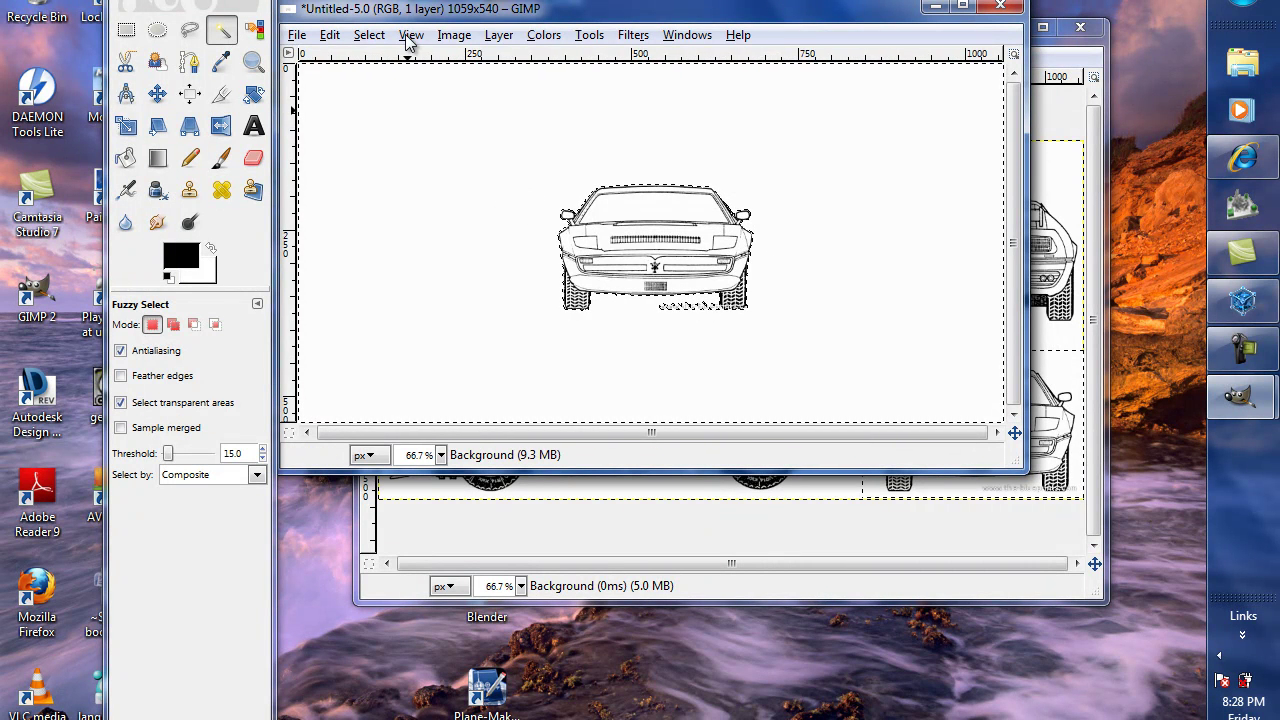
pyautogui.click(368, 35)
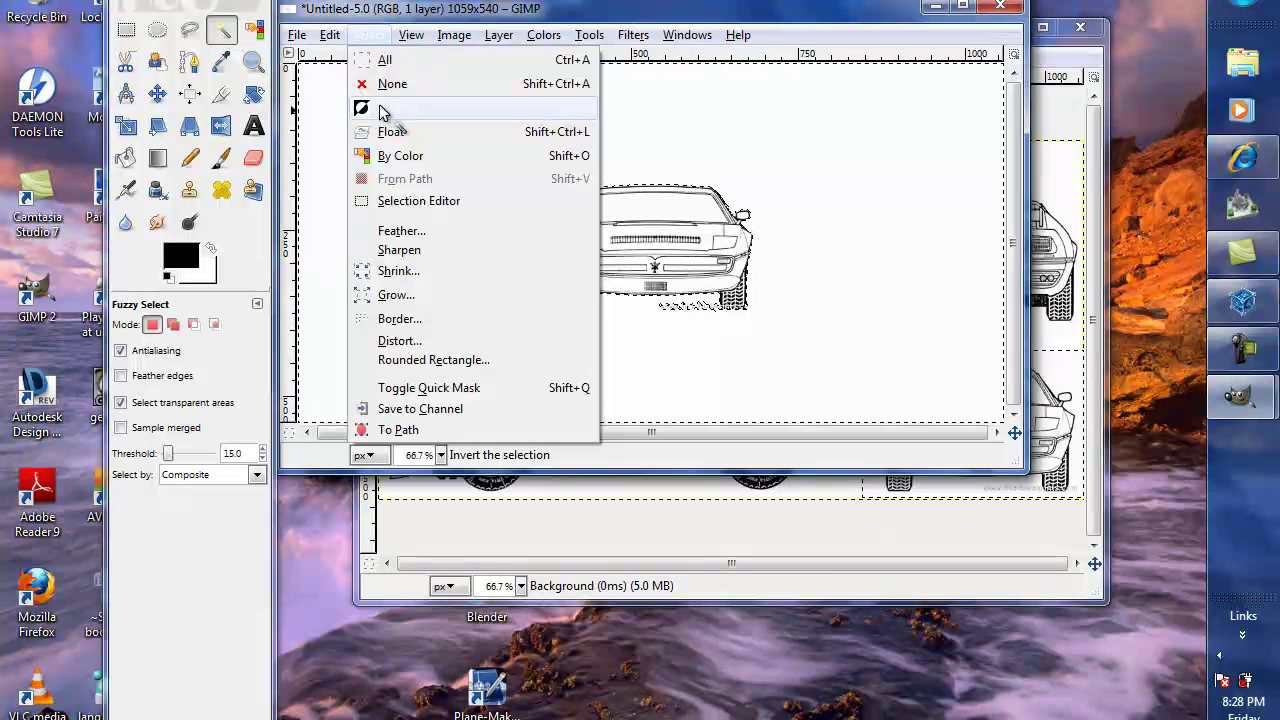
pyautogui.click(381, 110)
pyautogui.click(454, 35)
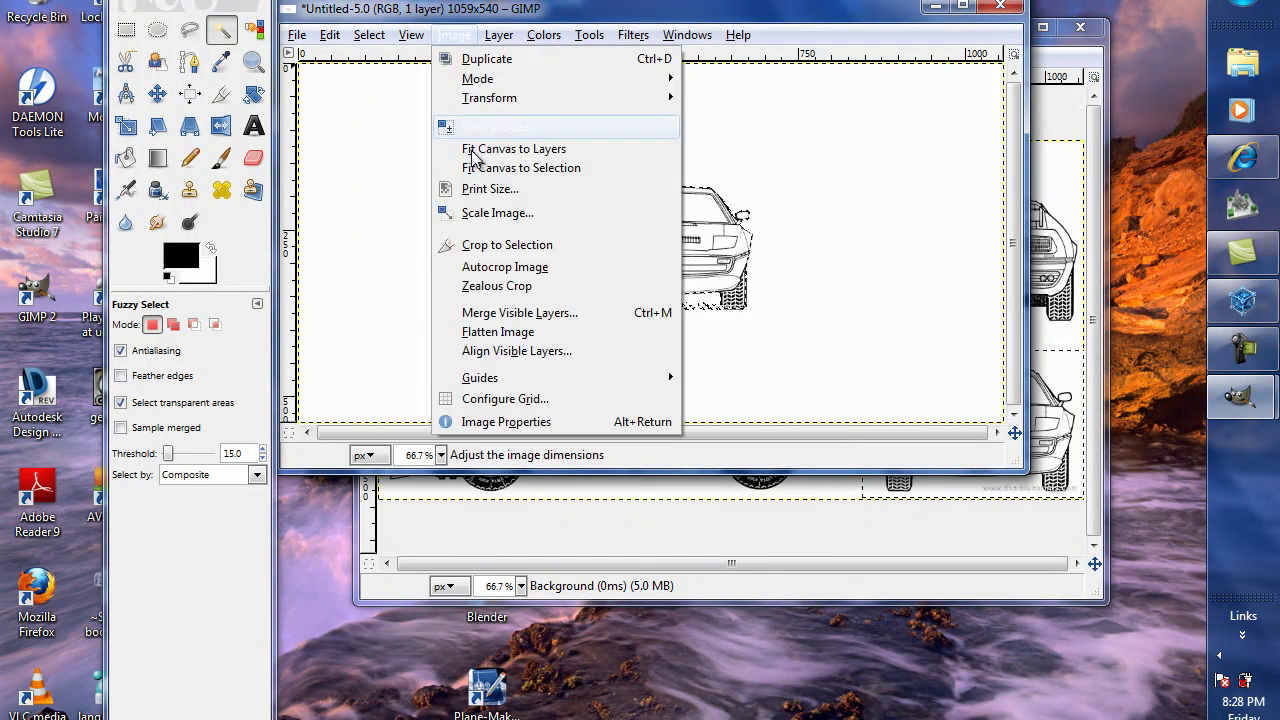
pyautogui.click(500, 248)
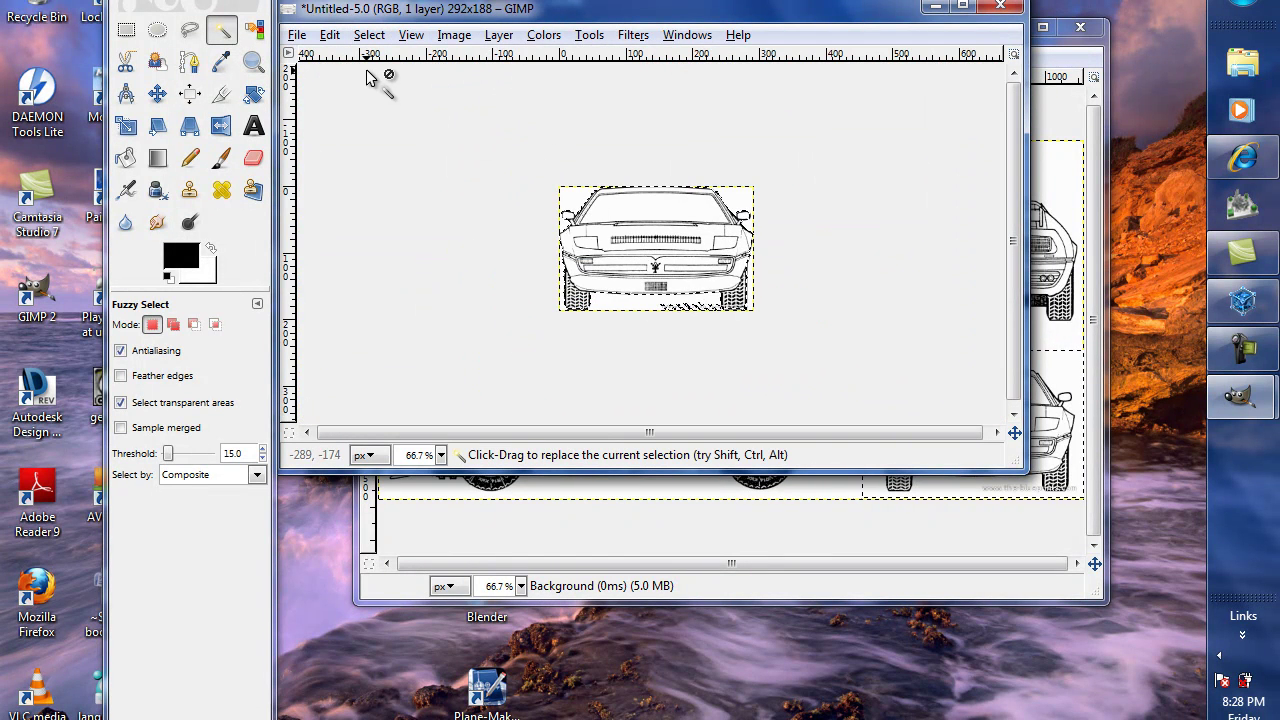
# - Save the cropped front view as front.jpg in the Merak folder at JPEG quality 85
pyautogui.click(297, 35)
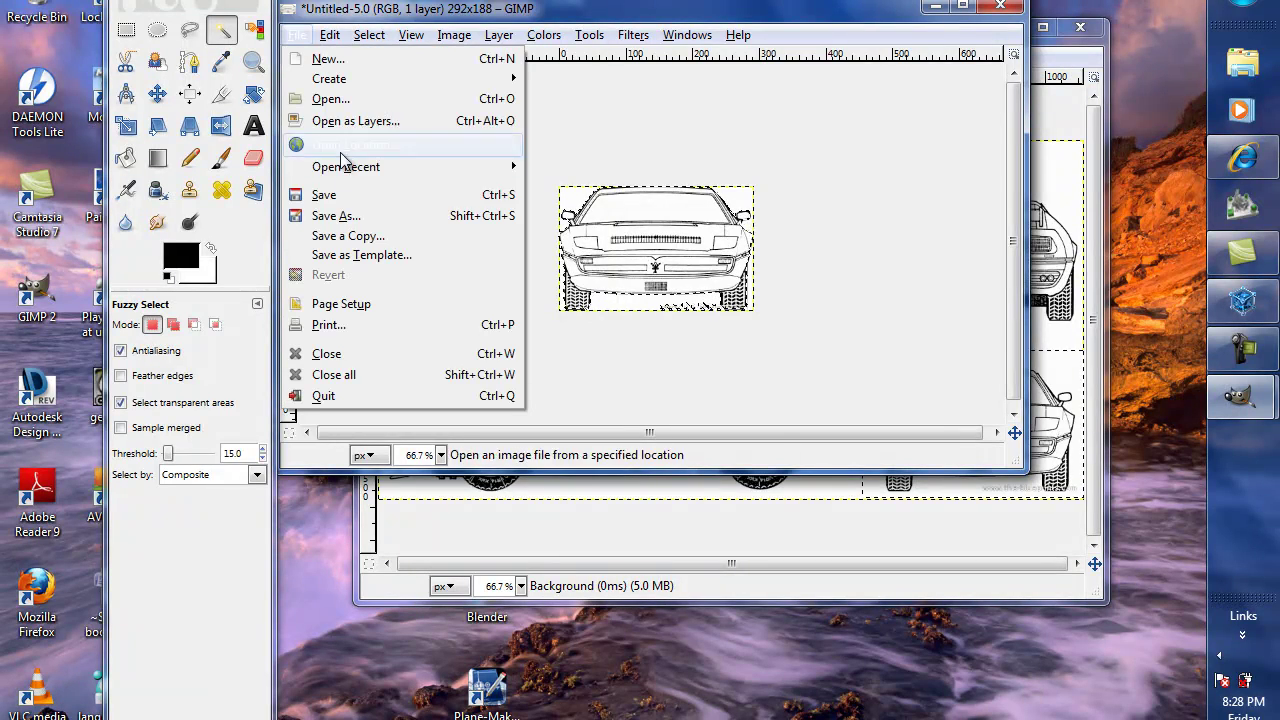
pyautogui.click(343, 214)
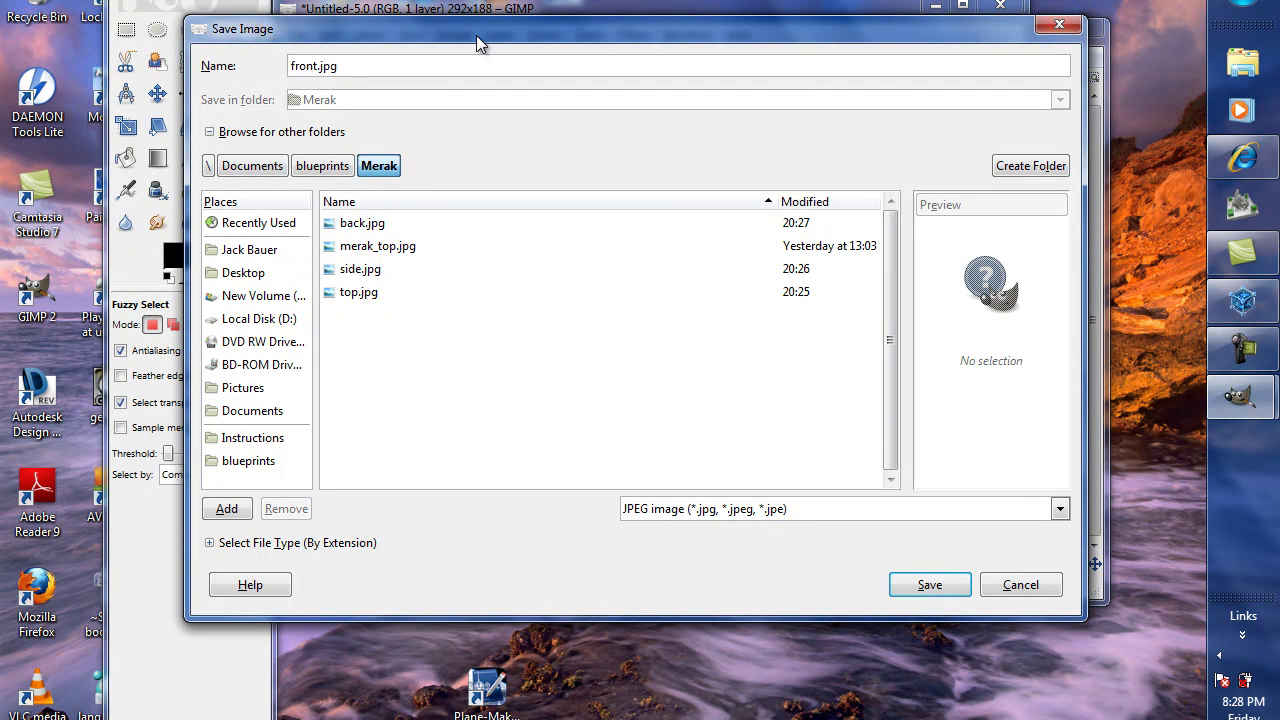
pyautogui.click(930, 585)
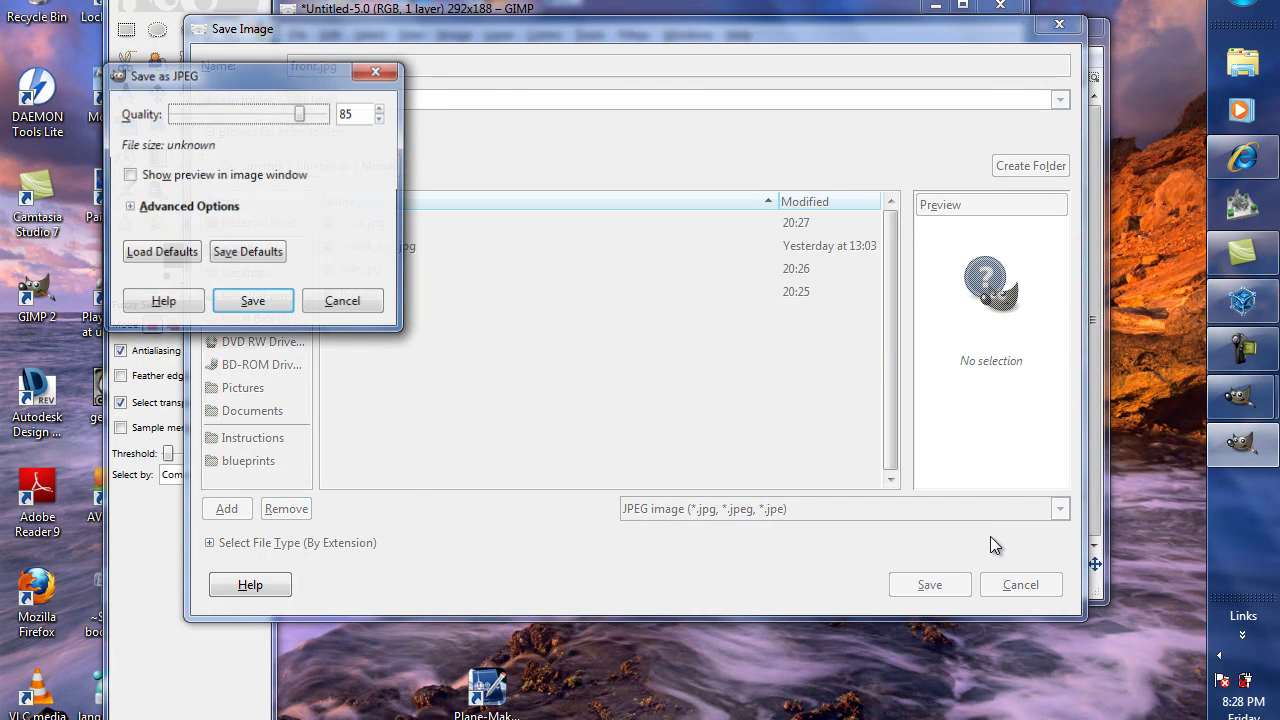
pyautogui.click(287, 305)
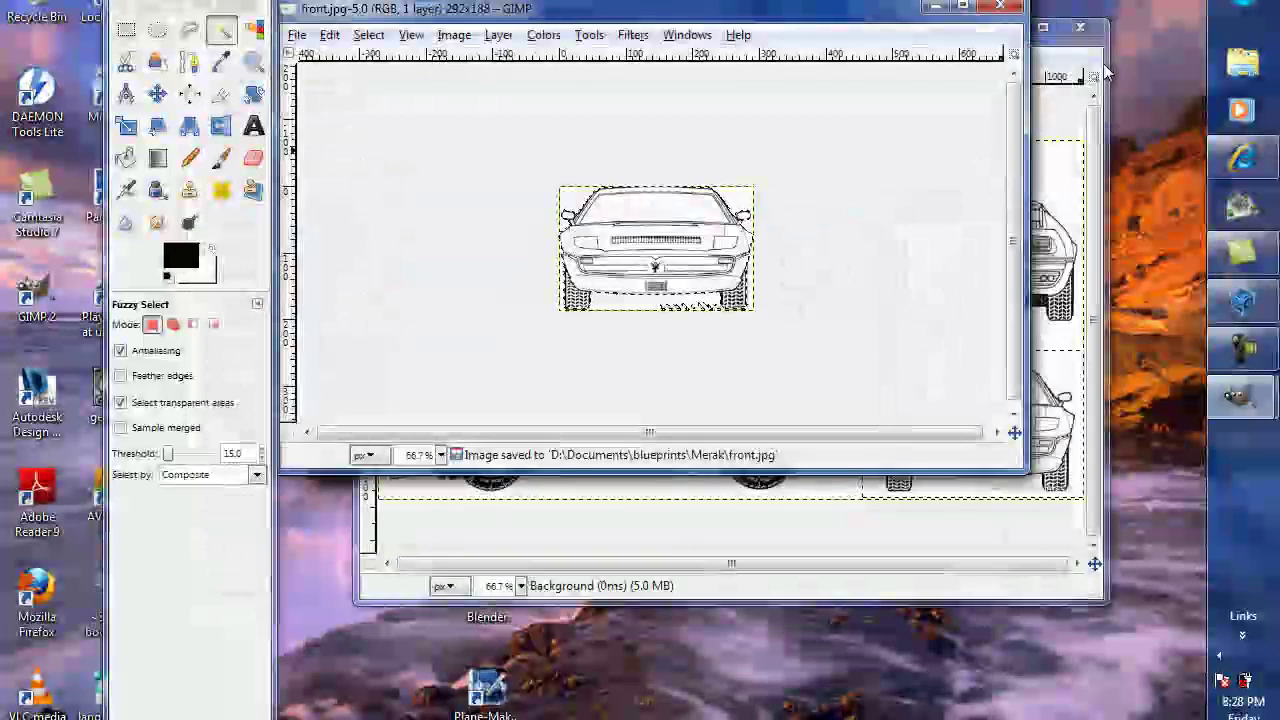
# - Close front.jpg and the Maserati_Merak.gif blueprint, discarding the GIF's unsaved changes
pyautogui.click(1000, 6)
pyautogui.click(1080, 26)
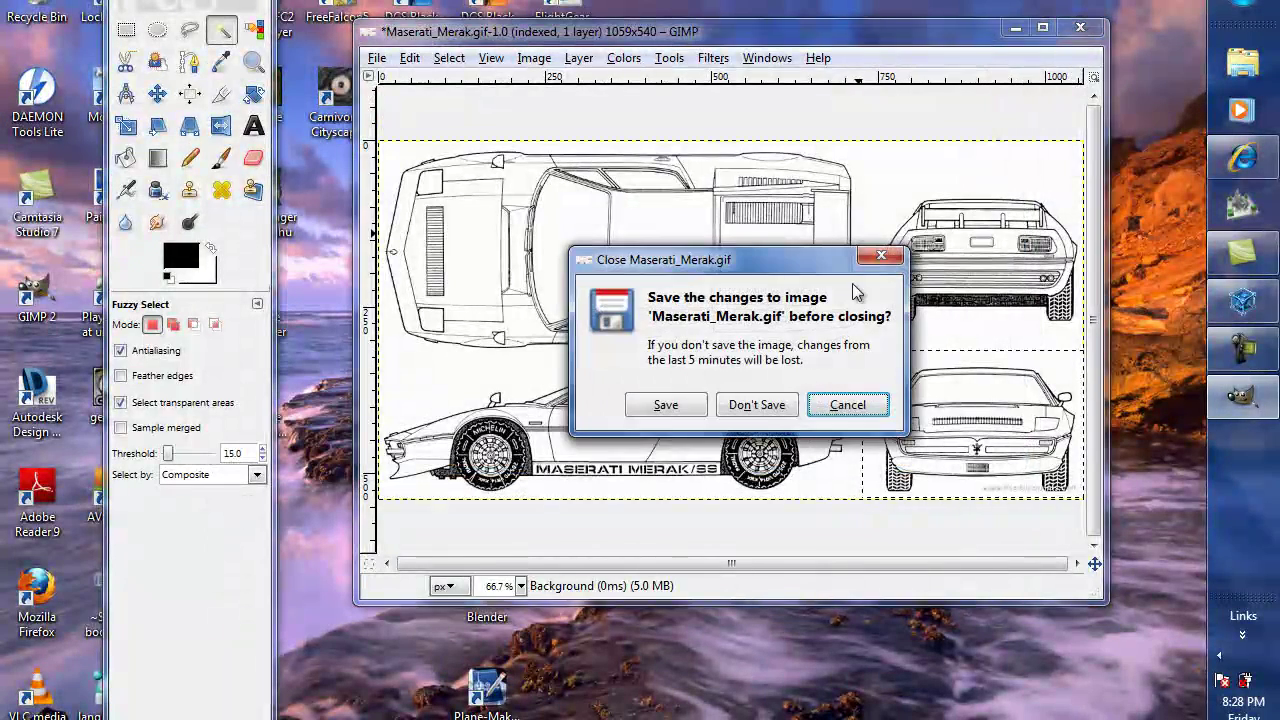
pyautogui.click(776, 408)
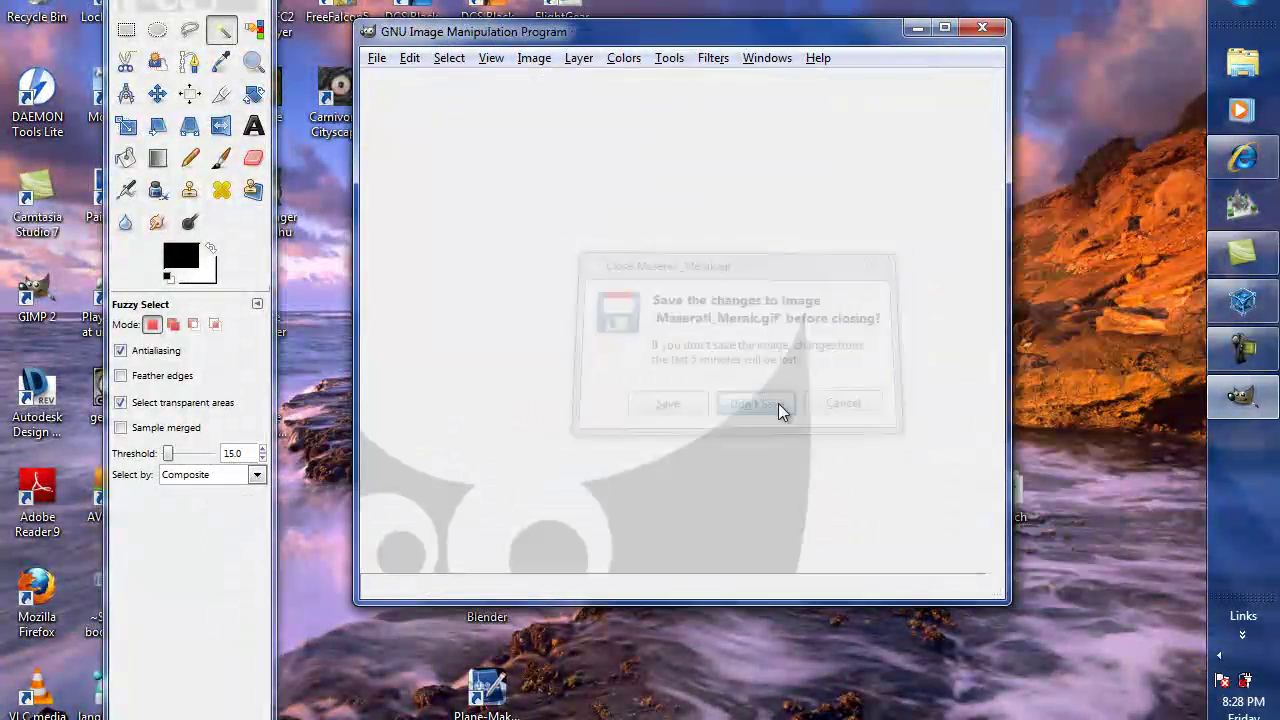
# - Quit GIMP and open D:\Documents\blueprints\Merak in Explorer to check the saved JPGs
pyautogui.click(982, 33)
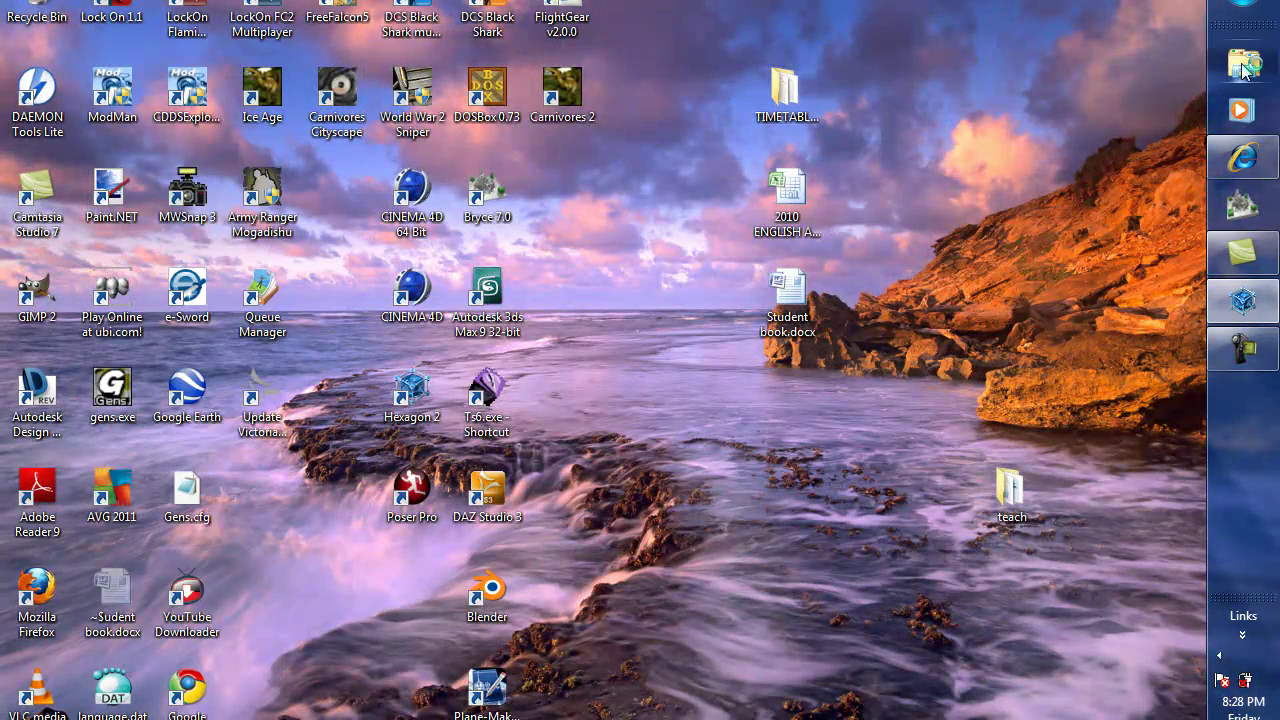
pyautogui.click(1242, 62)
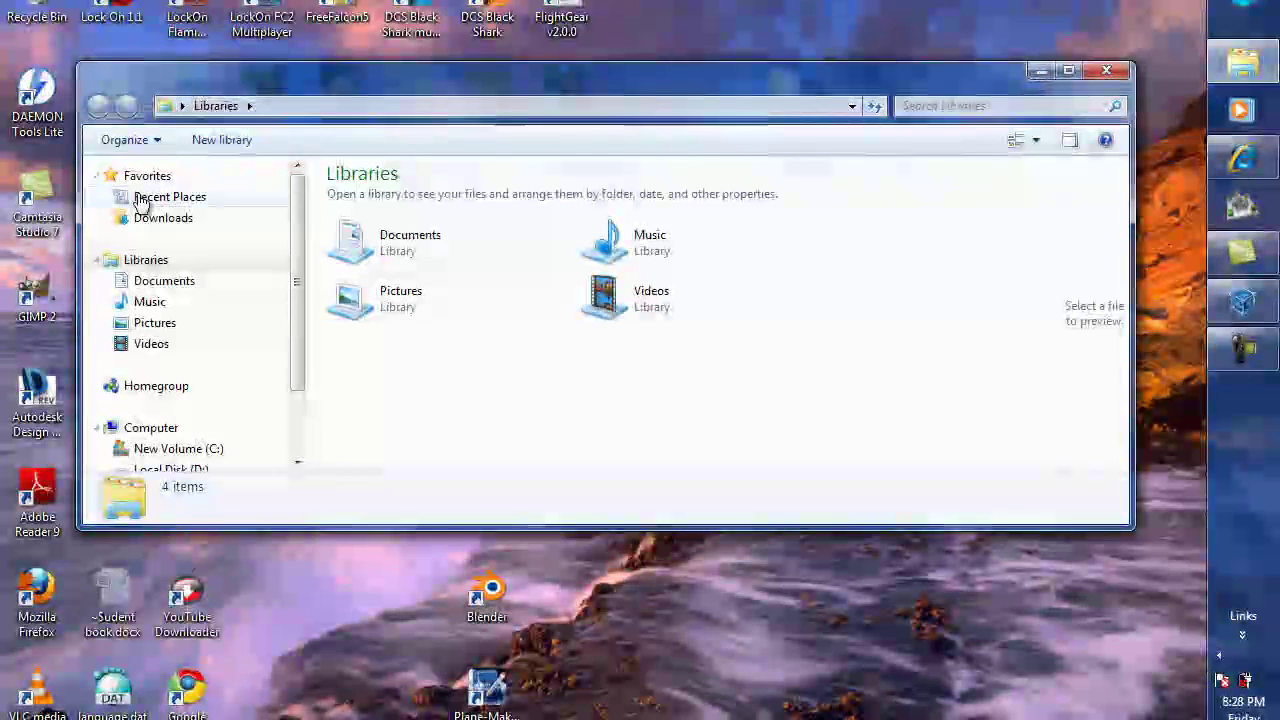
pyautogui.click(178, 465)
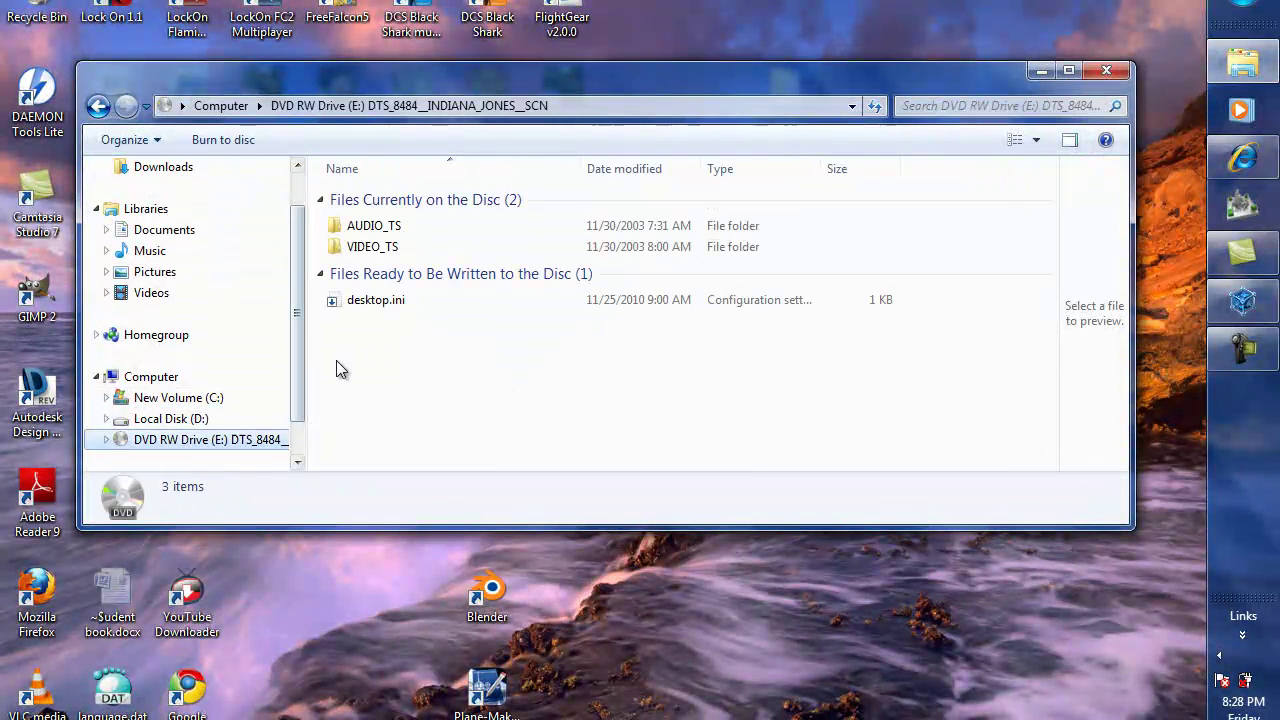
pyautogui.click(185, 418)
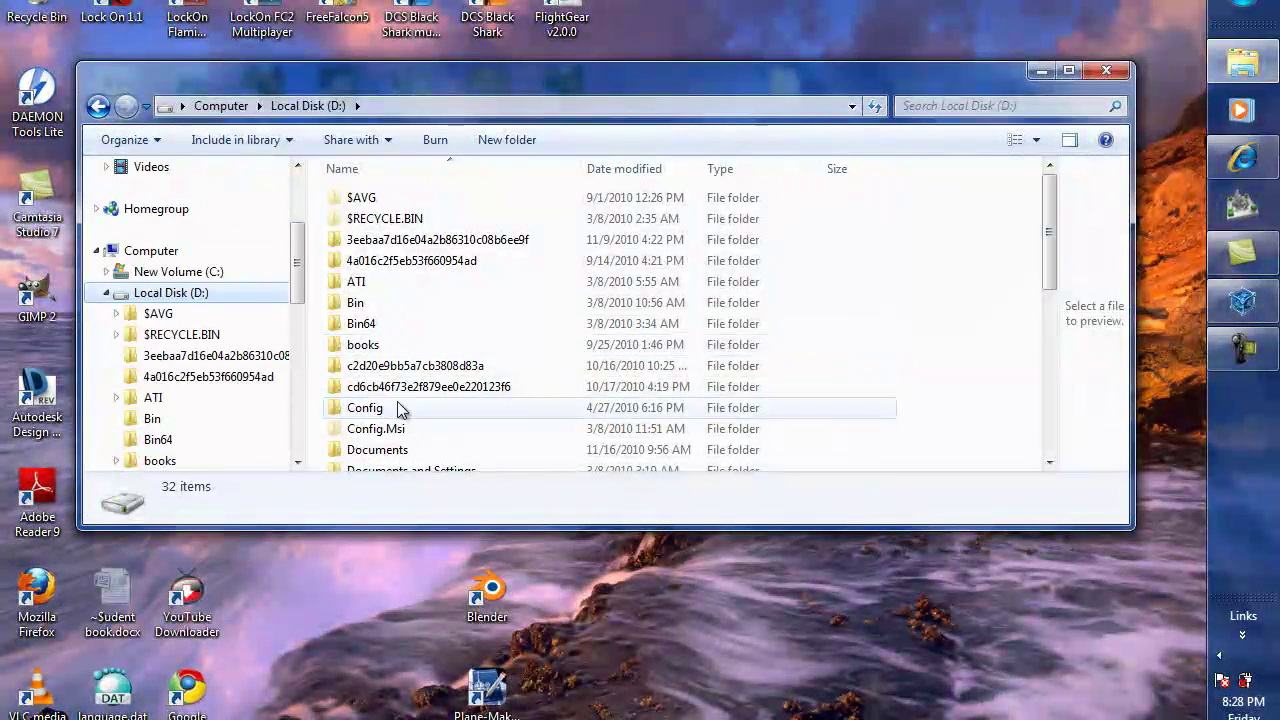
pyautogui.doubleClick(377, 452)
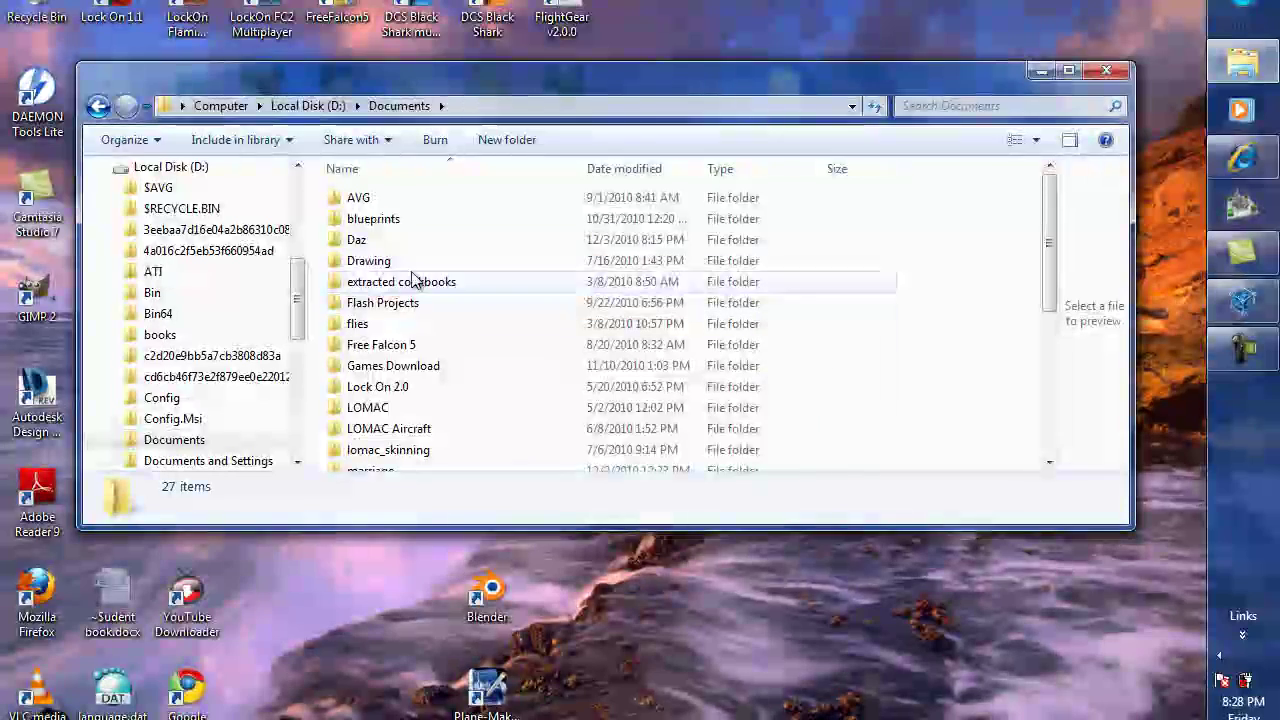
pyautogui.doubleClick(393, 221)
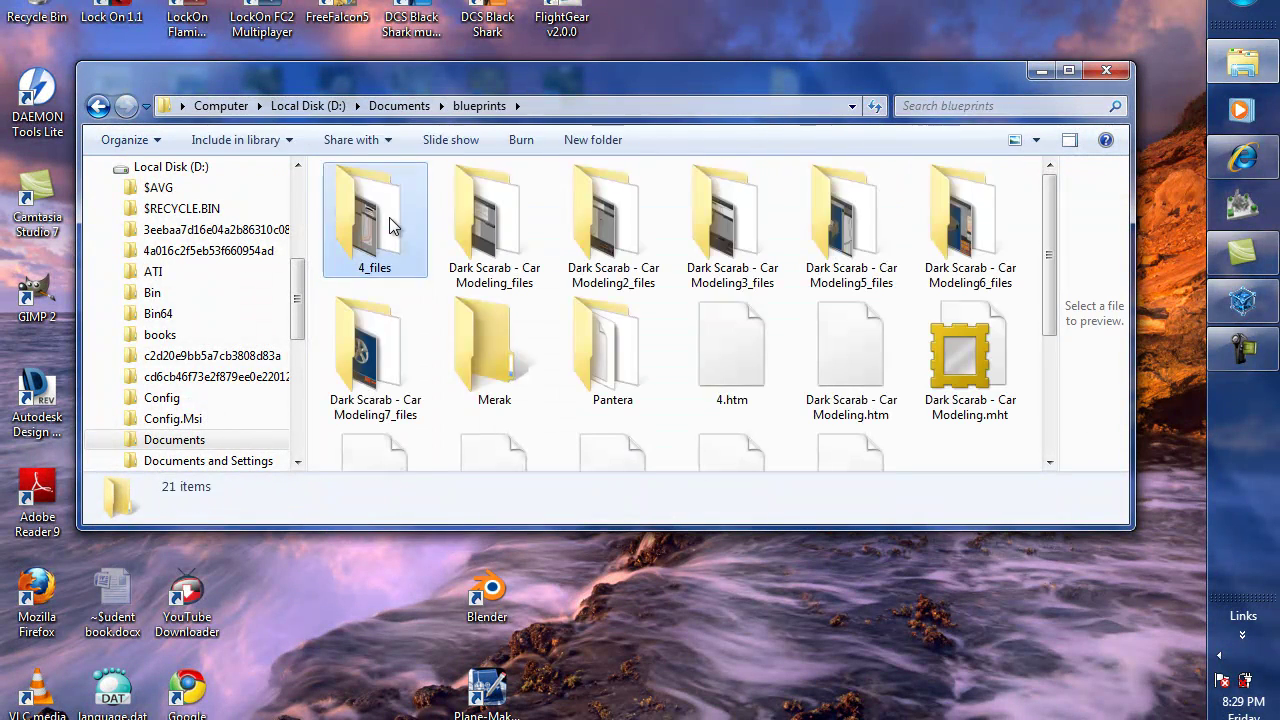
pyautogui.doubleClick(493, 368)
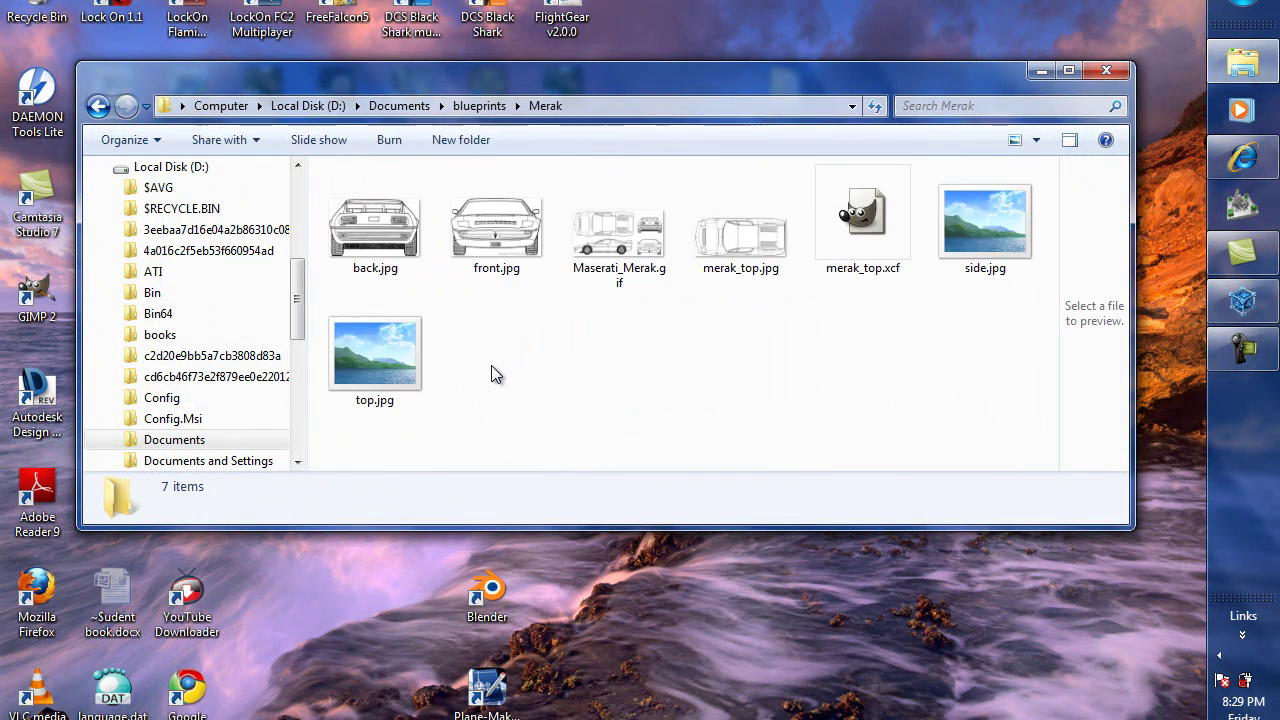